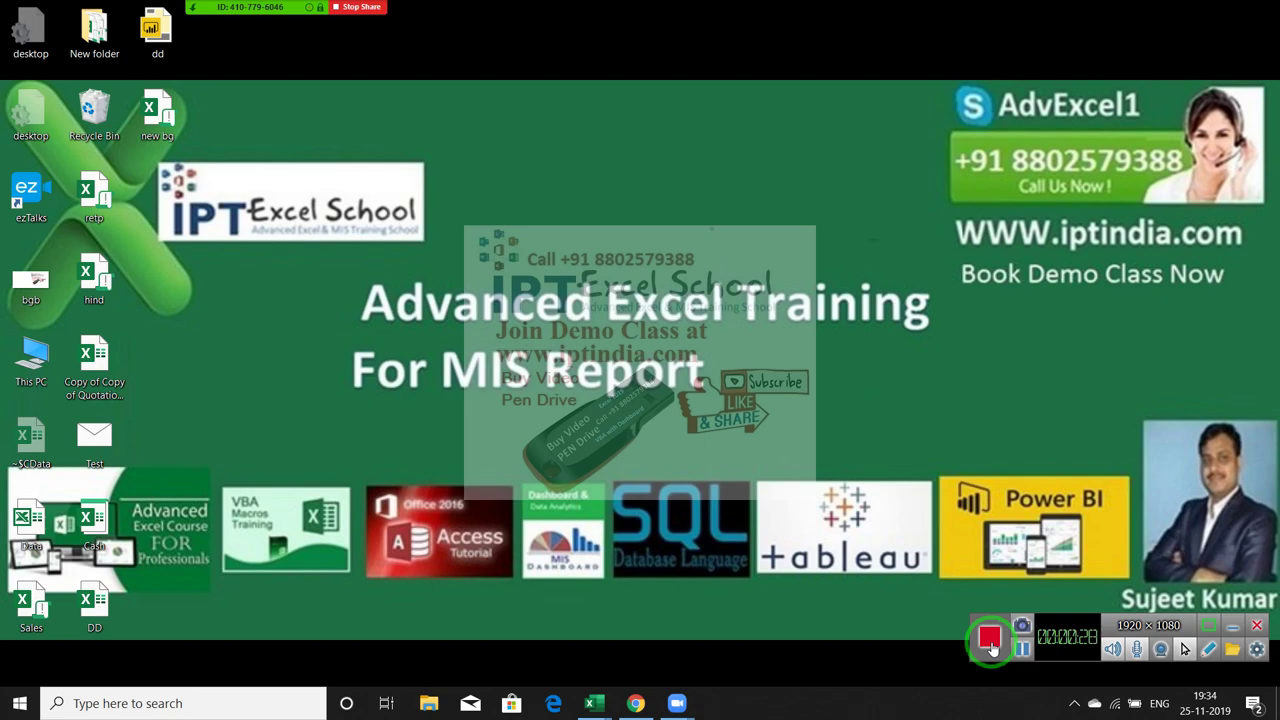
Bring up the taskbar thumbnails of the open Book1 and read-only Data workbooks.
left_click(589, 701)
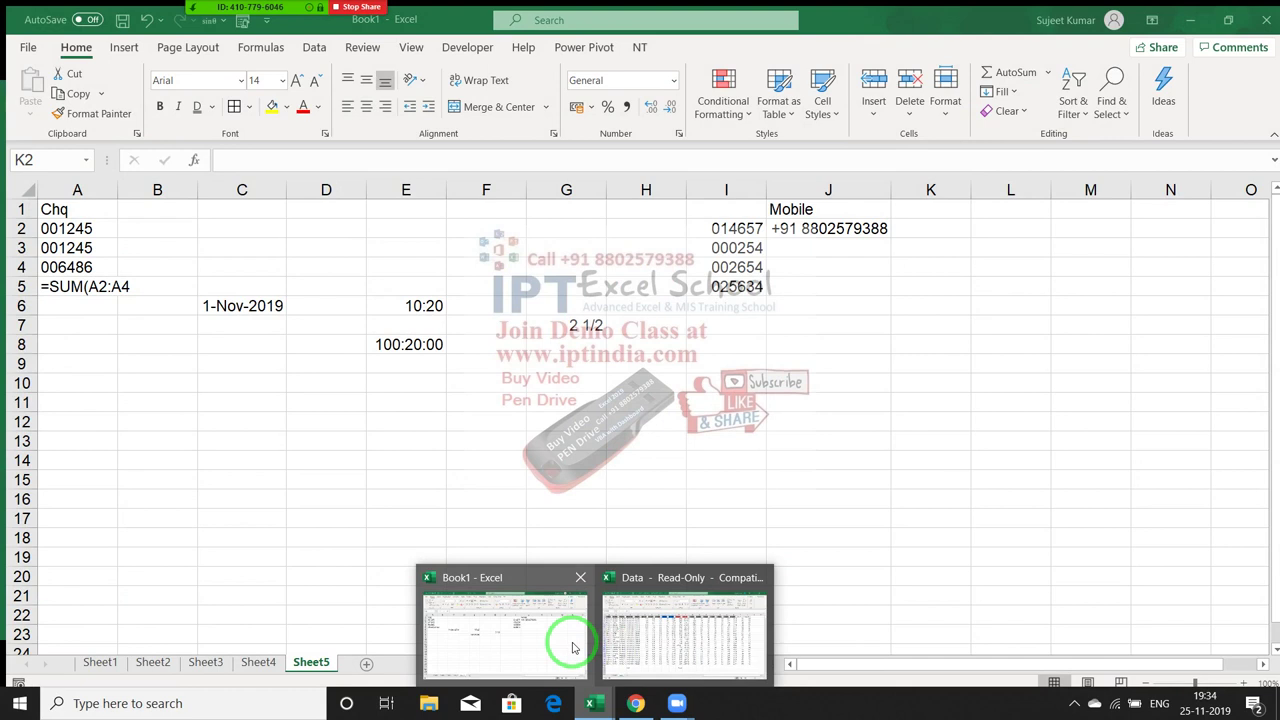
Switch to Book1 and add a blank new worksheet, Sheet6.
left_click(573, 648)
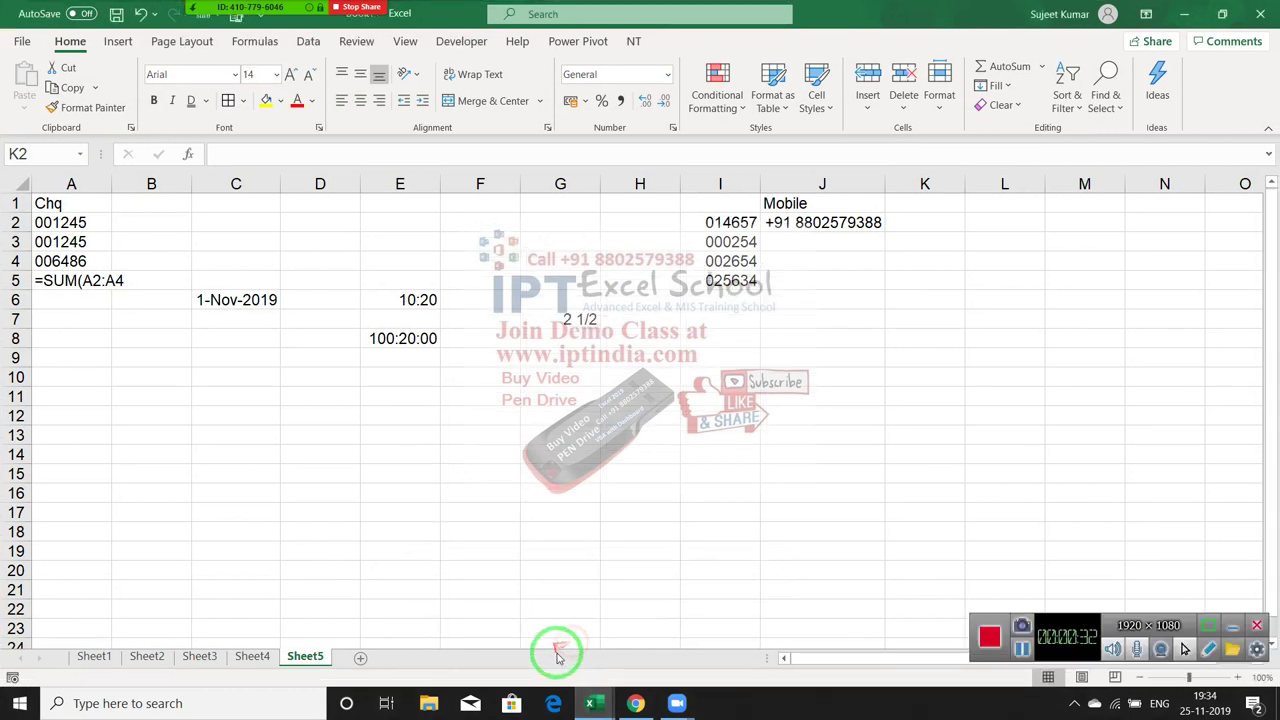
left_click(316, 394)
left_click(359, 657)
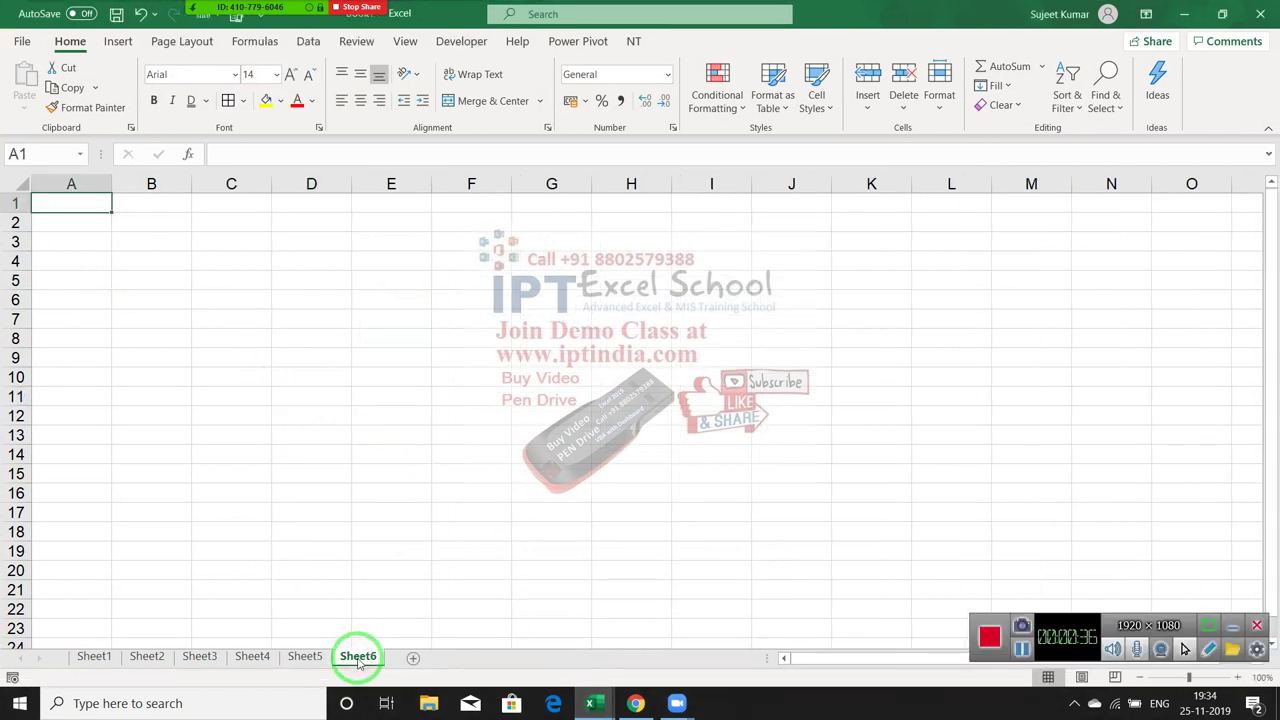
left_click(223, 216)
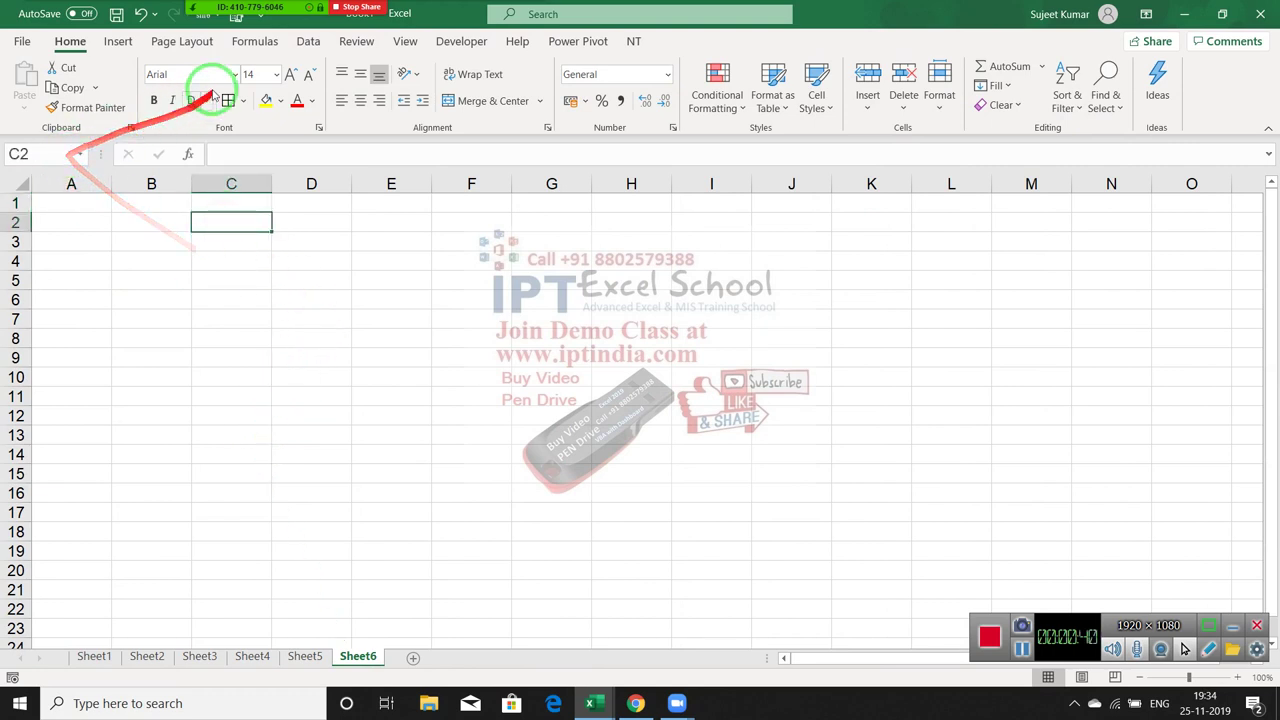
Bring up the Developer tab's Record Macro settings, defaulting to Macro1 in This Workbook.
left_click(305, 41)
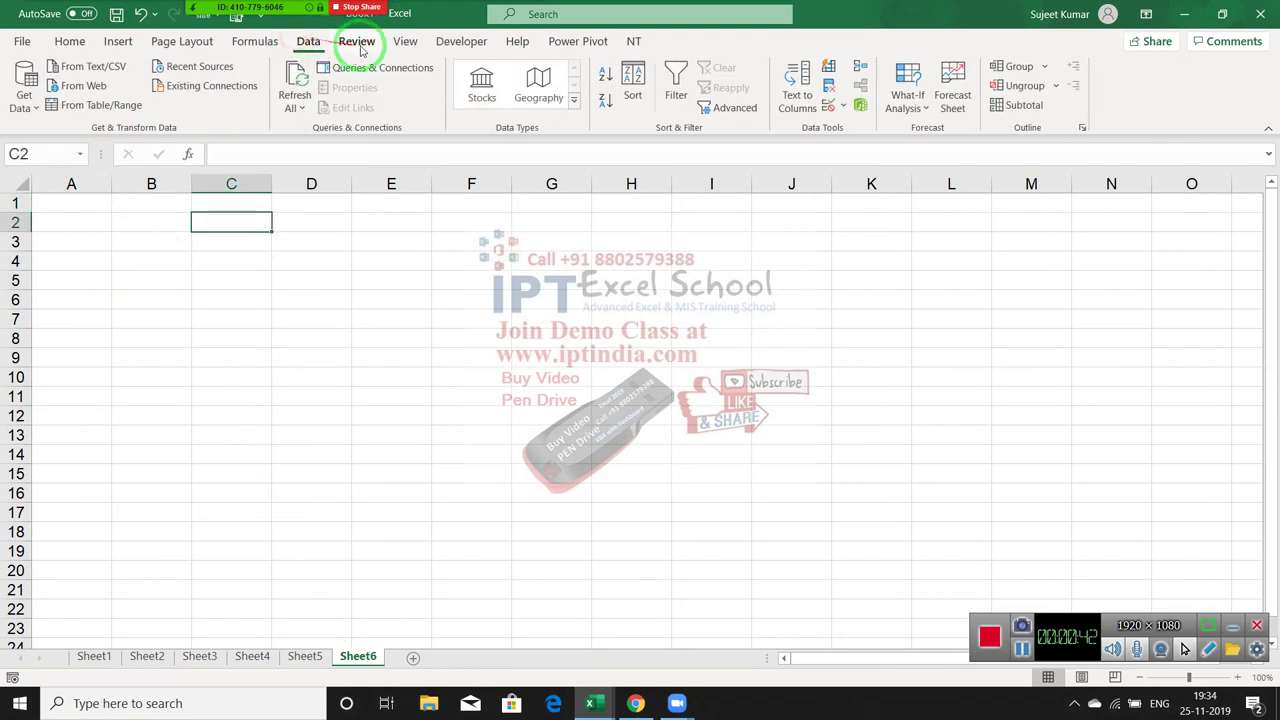
left_click(408, 43)
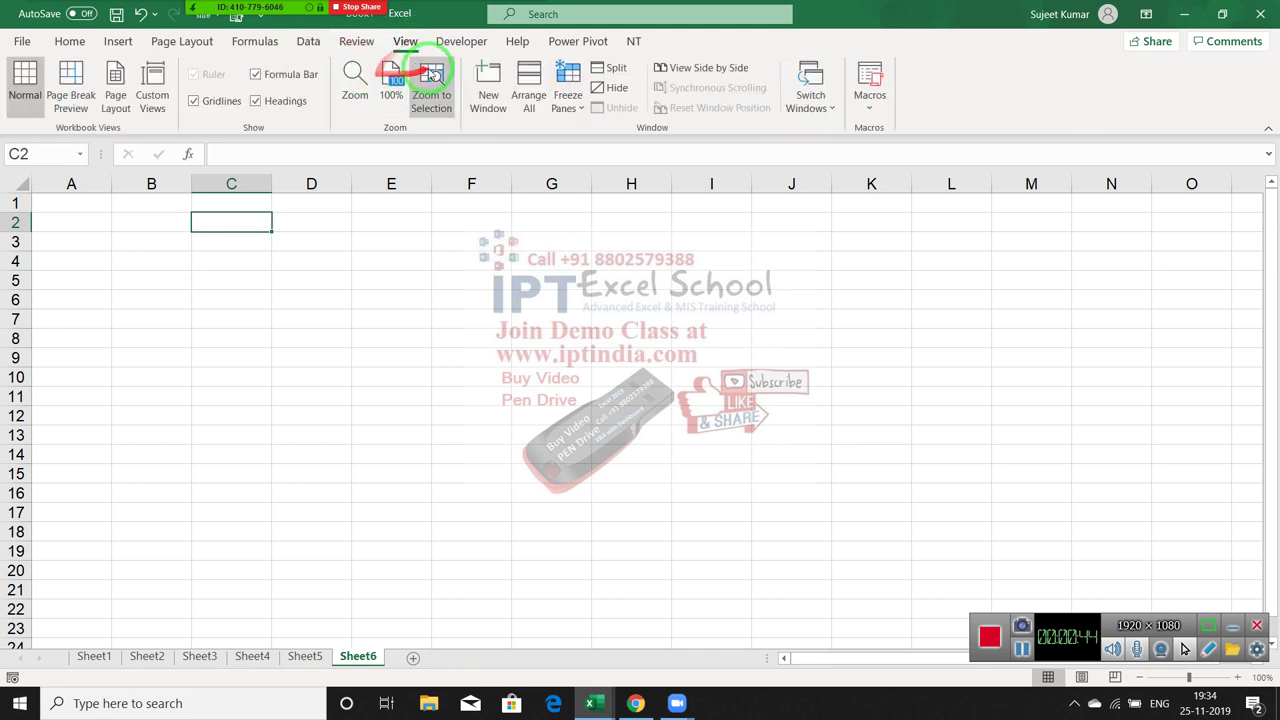
left_click(455, 42)
left_click(128, 68)
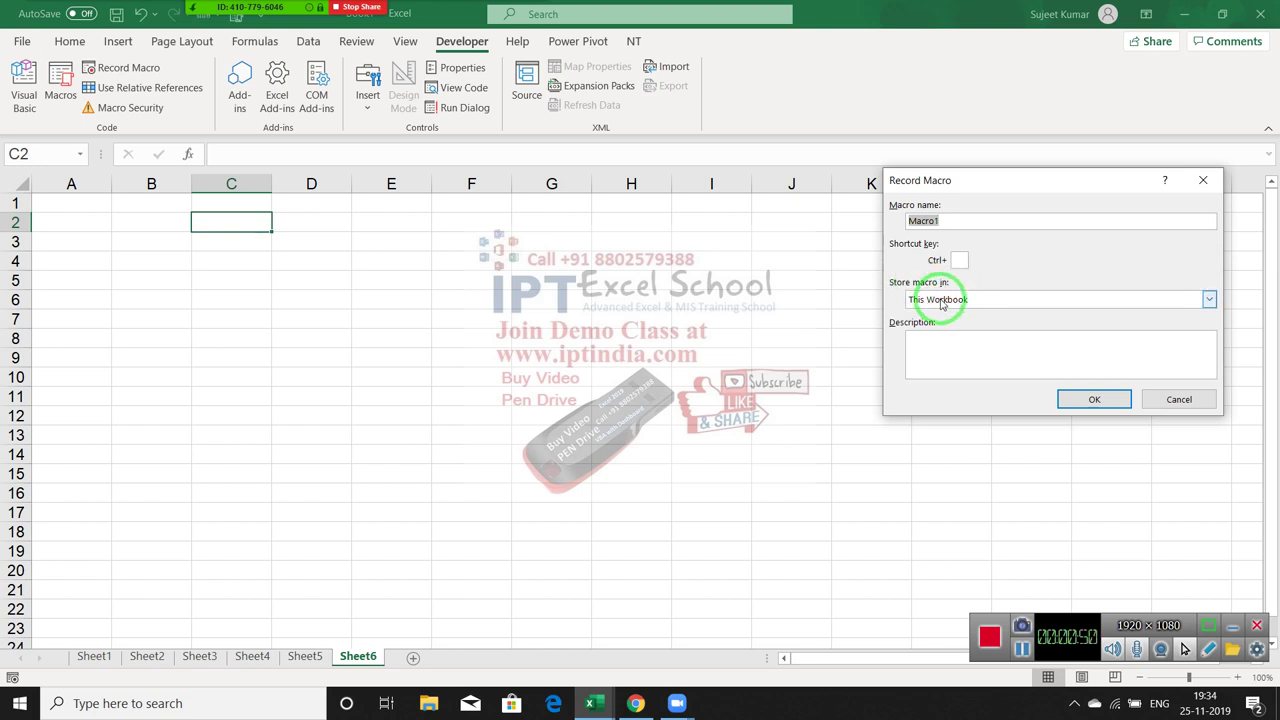
Review the Store macro in locations, then cancel Record Macro without recording.
left_click(941, 302)
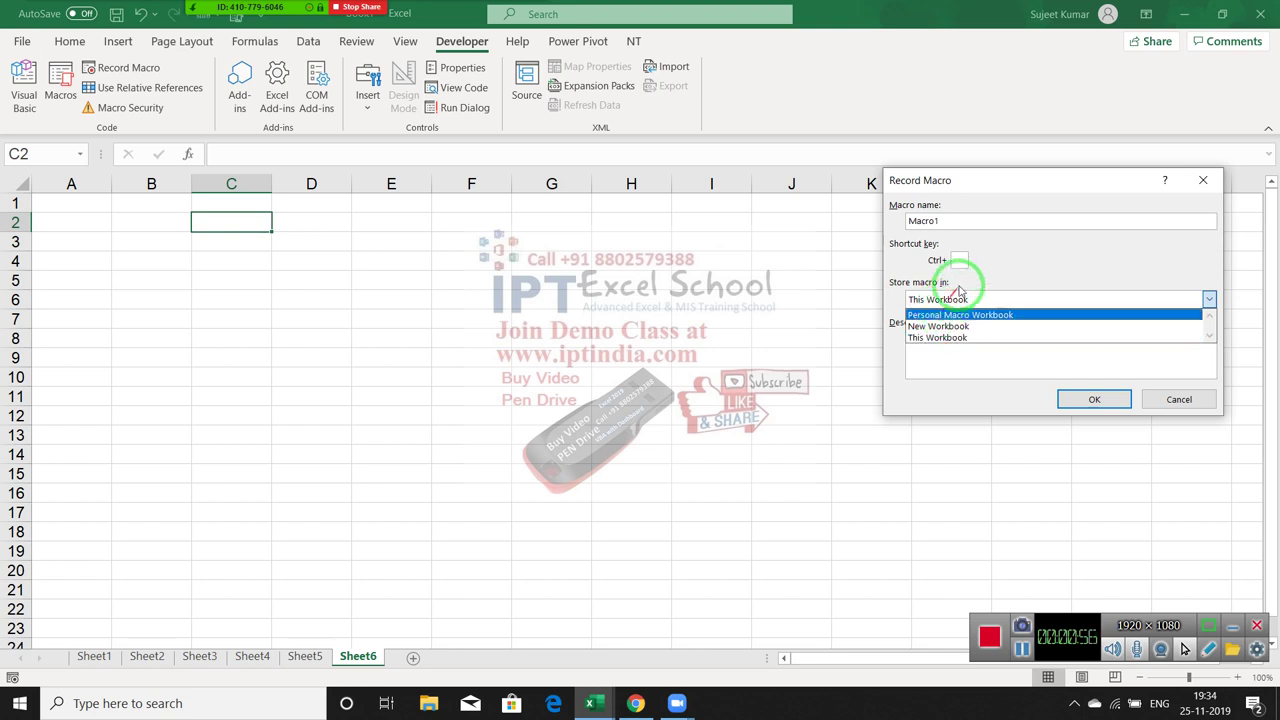
left_click(1019, 270)
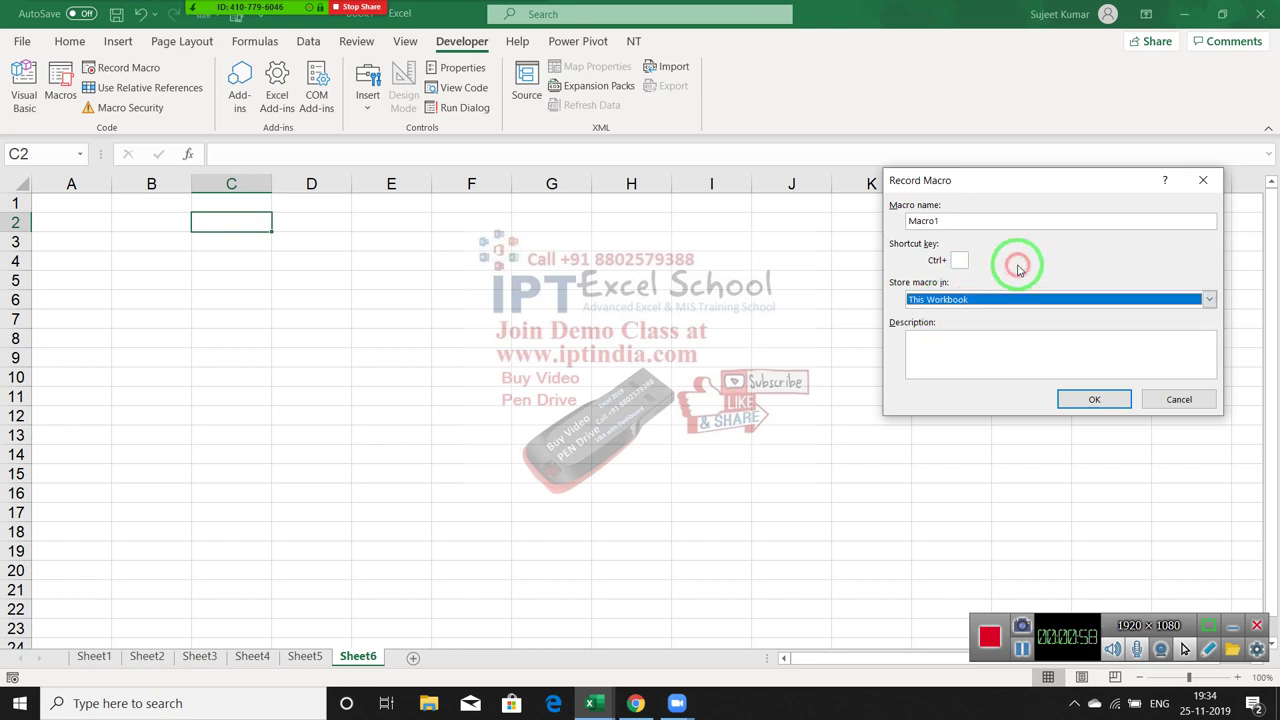
key("Escape")
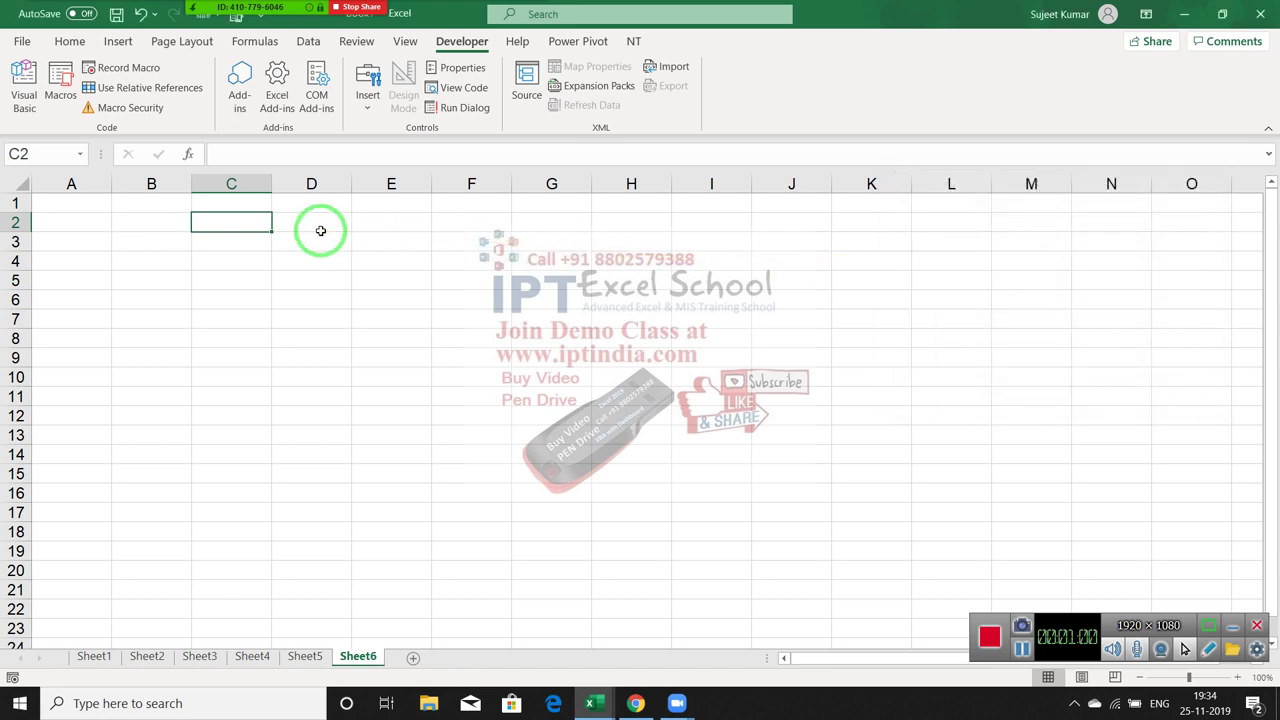
Enter the heading 'Public Macros' in cell B2 of Sheet6.
left_click(234, 242)
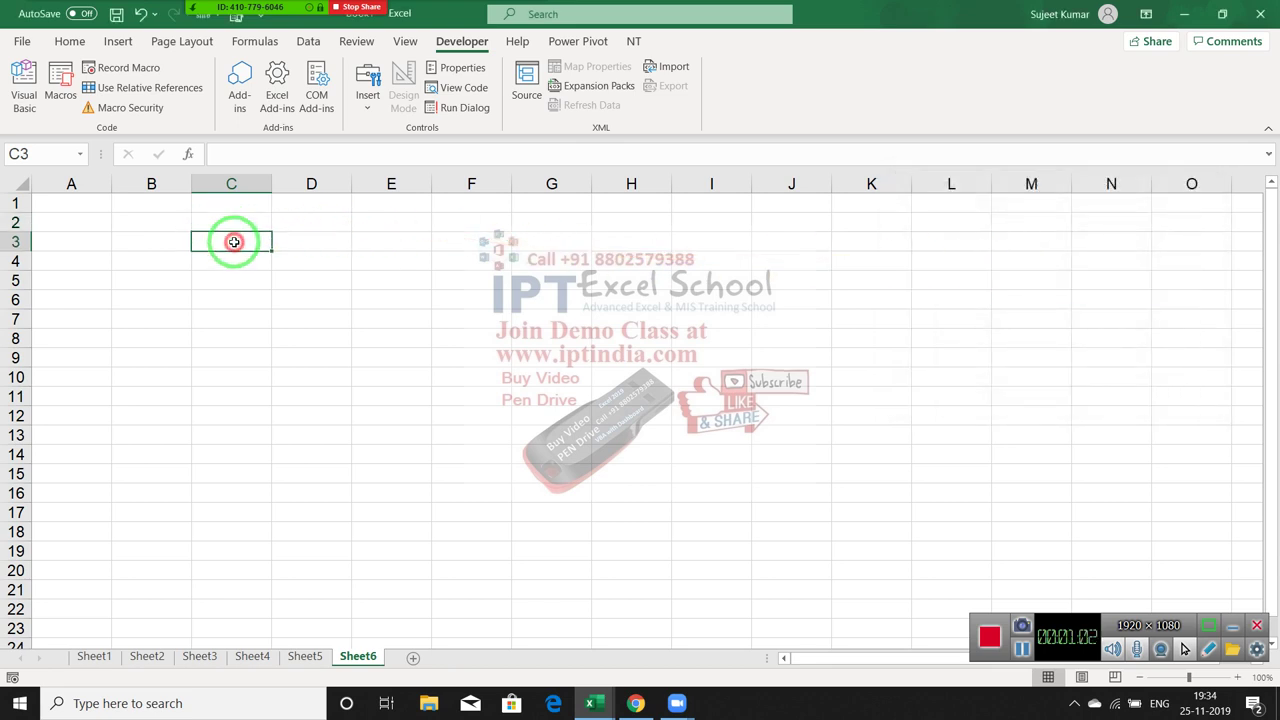
left_click(234, 224)
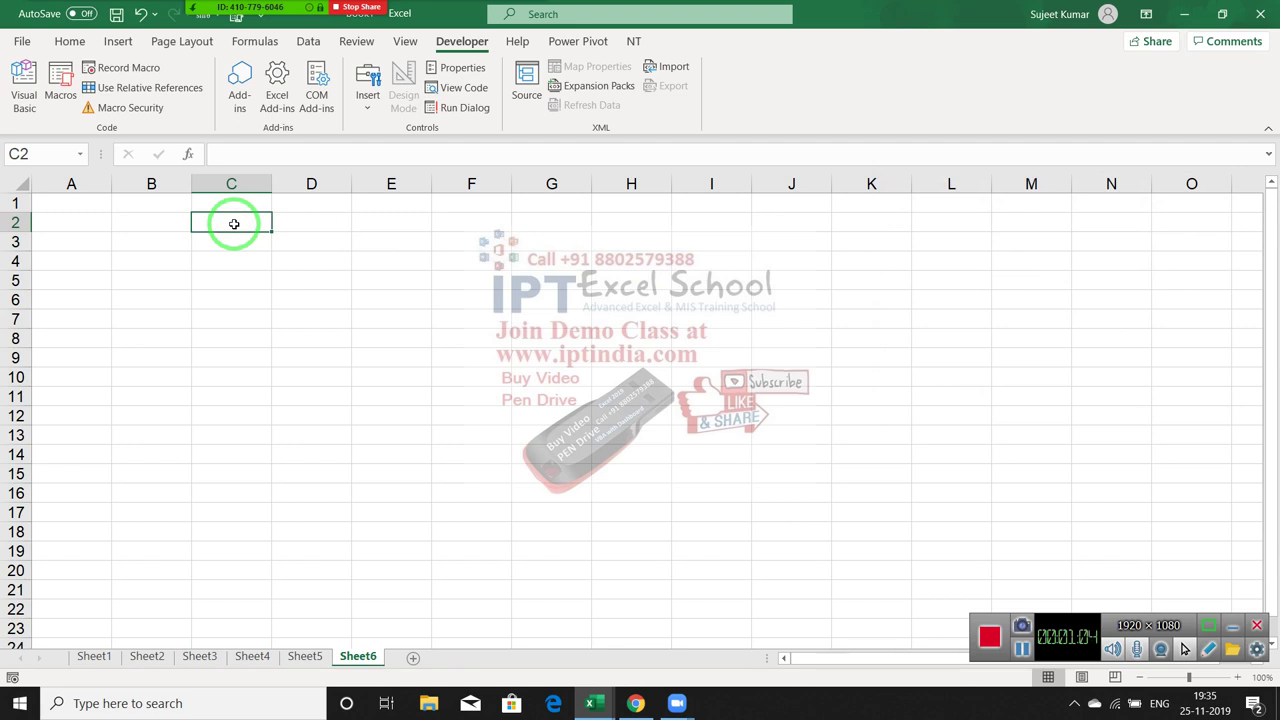
left_click(172, 219)
left_click(214, 217)
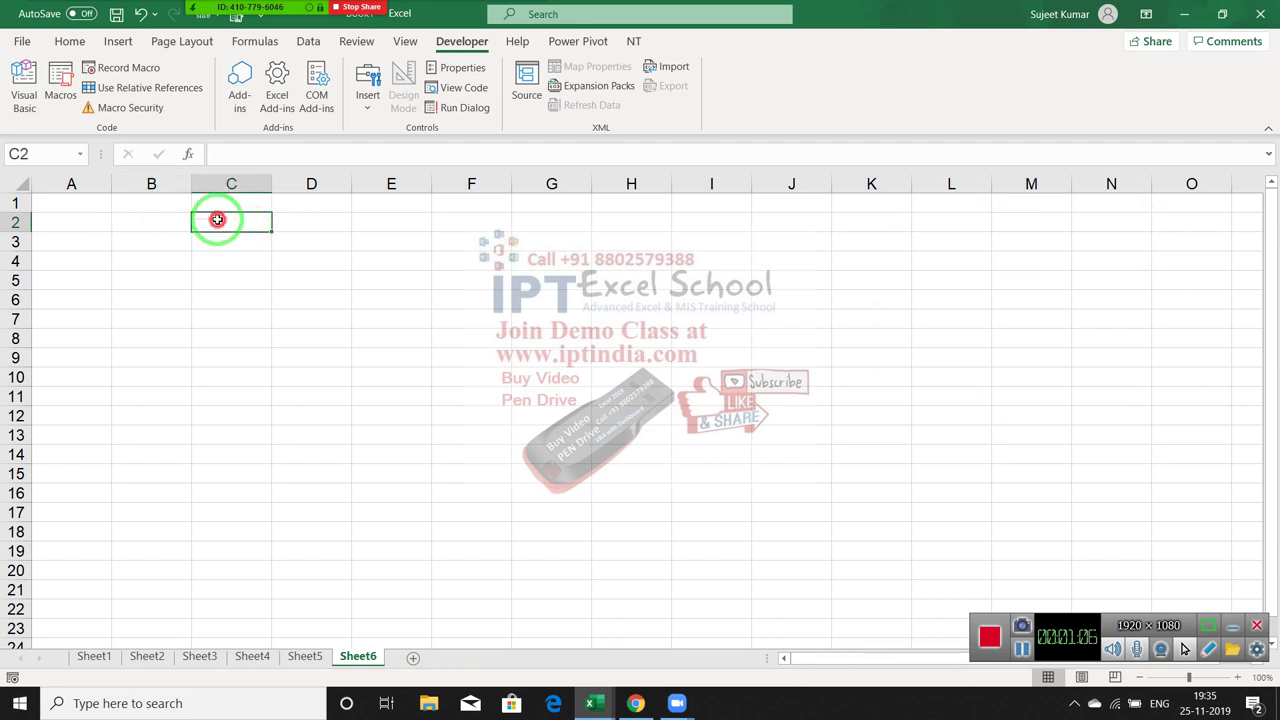
double_click(177, 220)
left_click(218, 222)
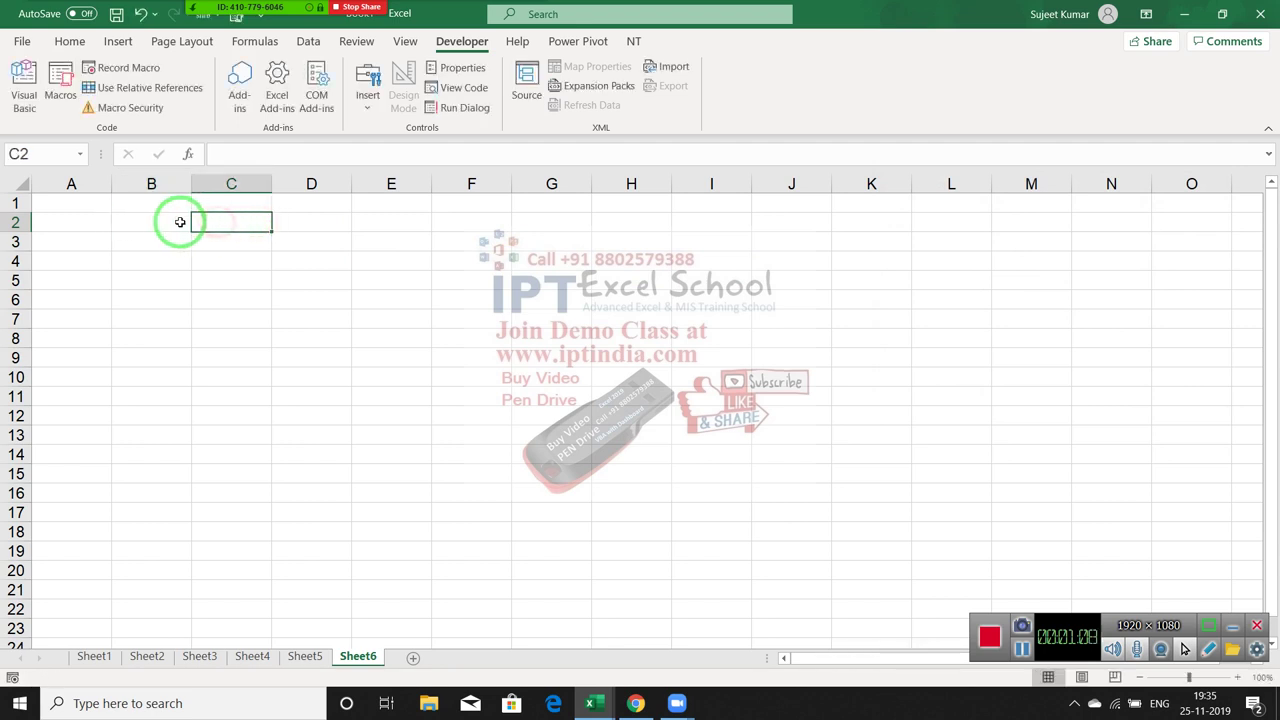
left_click(179, 221)
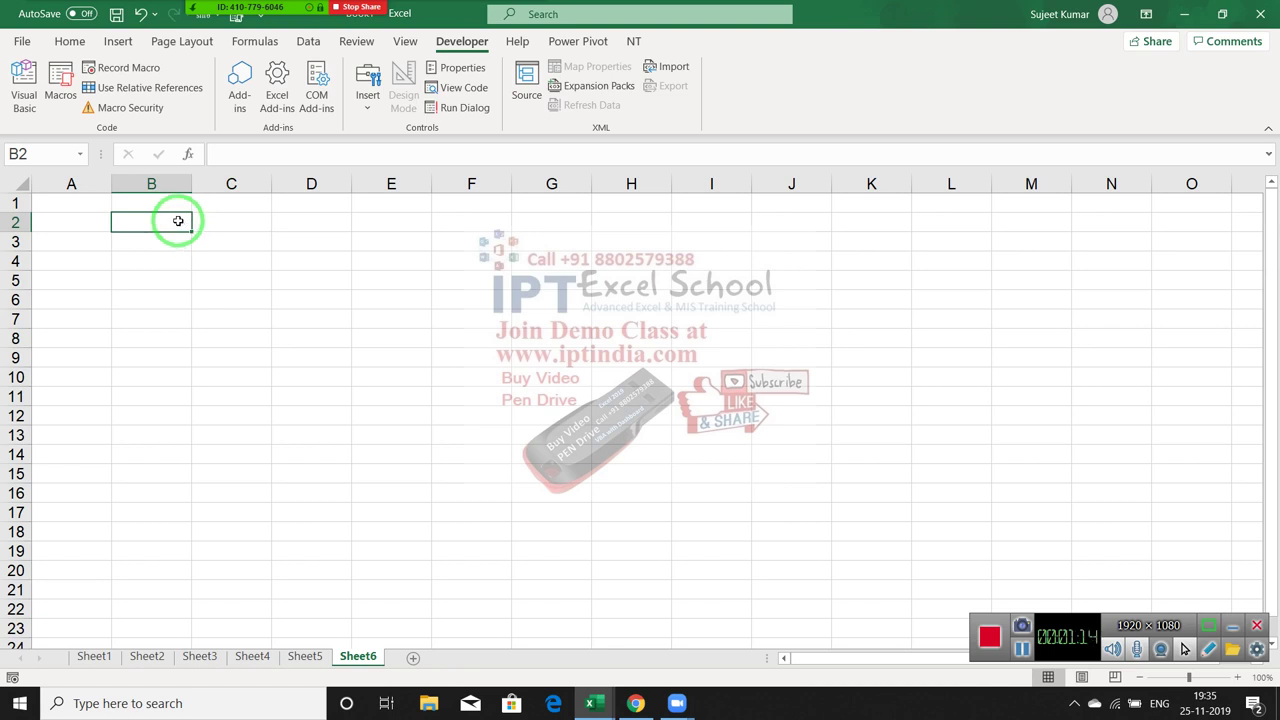
type("Pu")
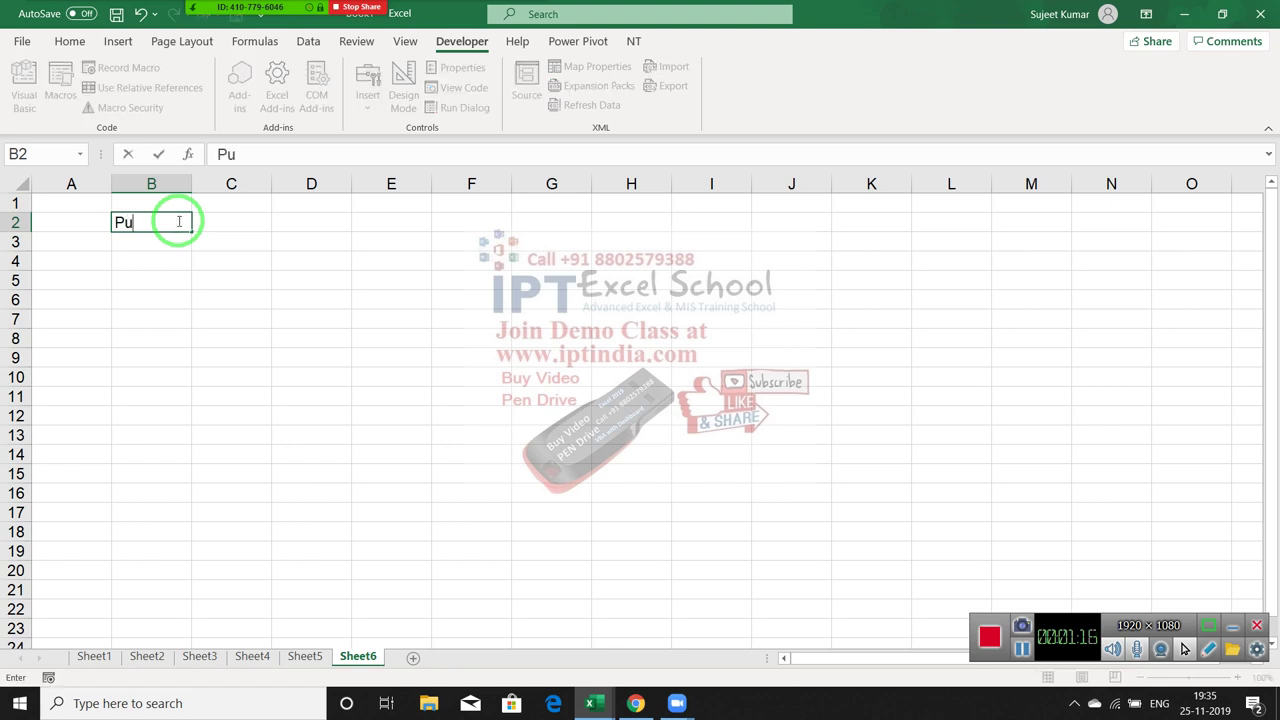
type("blic")
type(" Ma")
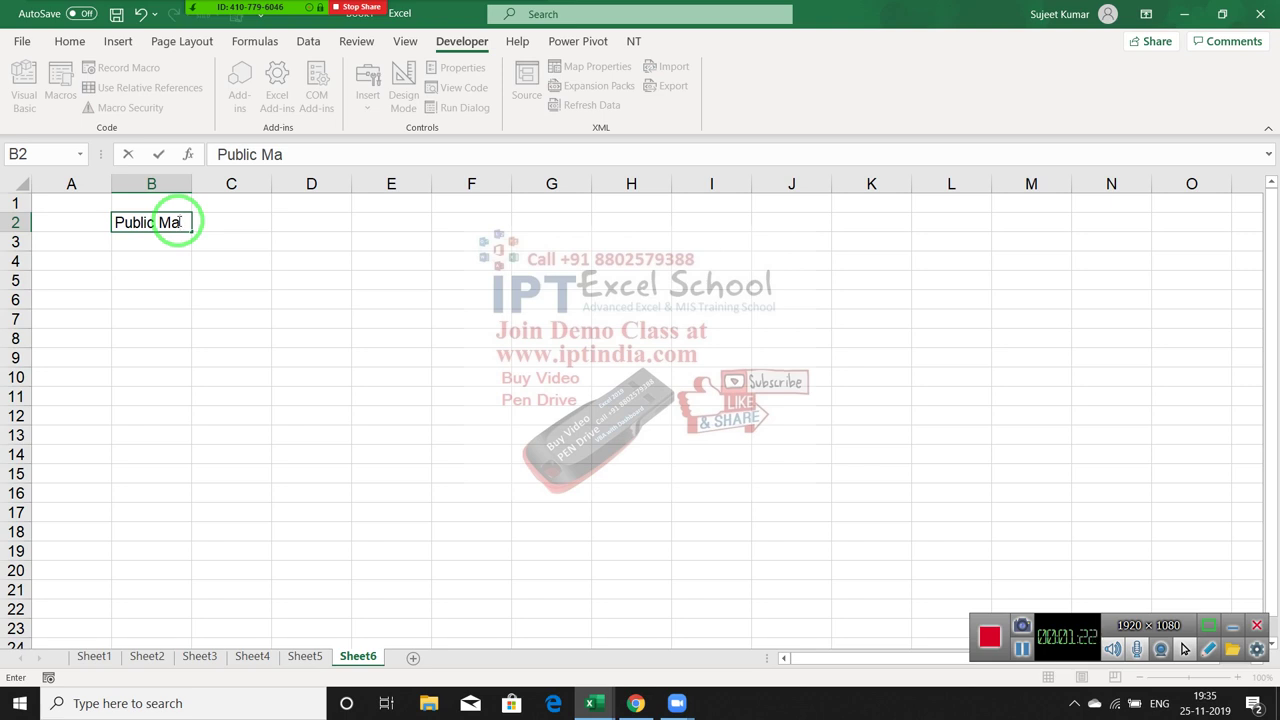
type("cros")
key("Return")
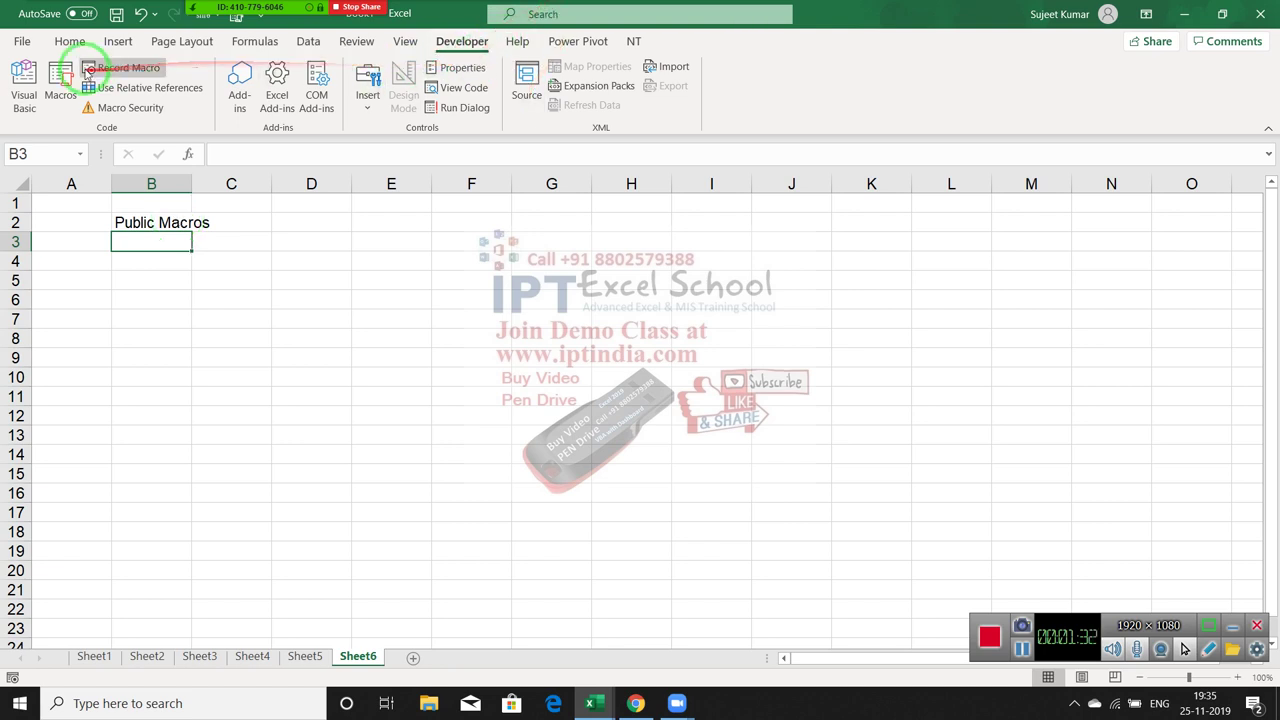
Record Macro1 with default settings, selecting cell G3 during the recording.
left_click(118, 70)
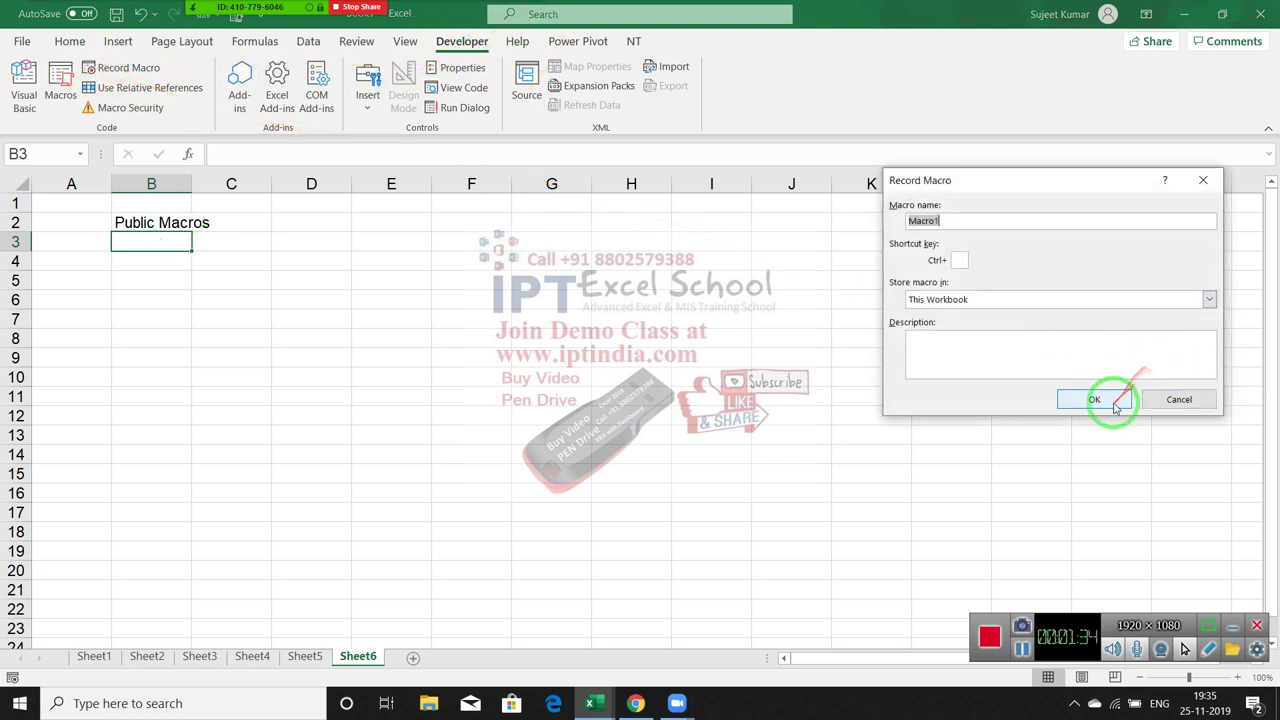
left_click(1108, 400)
left_click(560, 241)
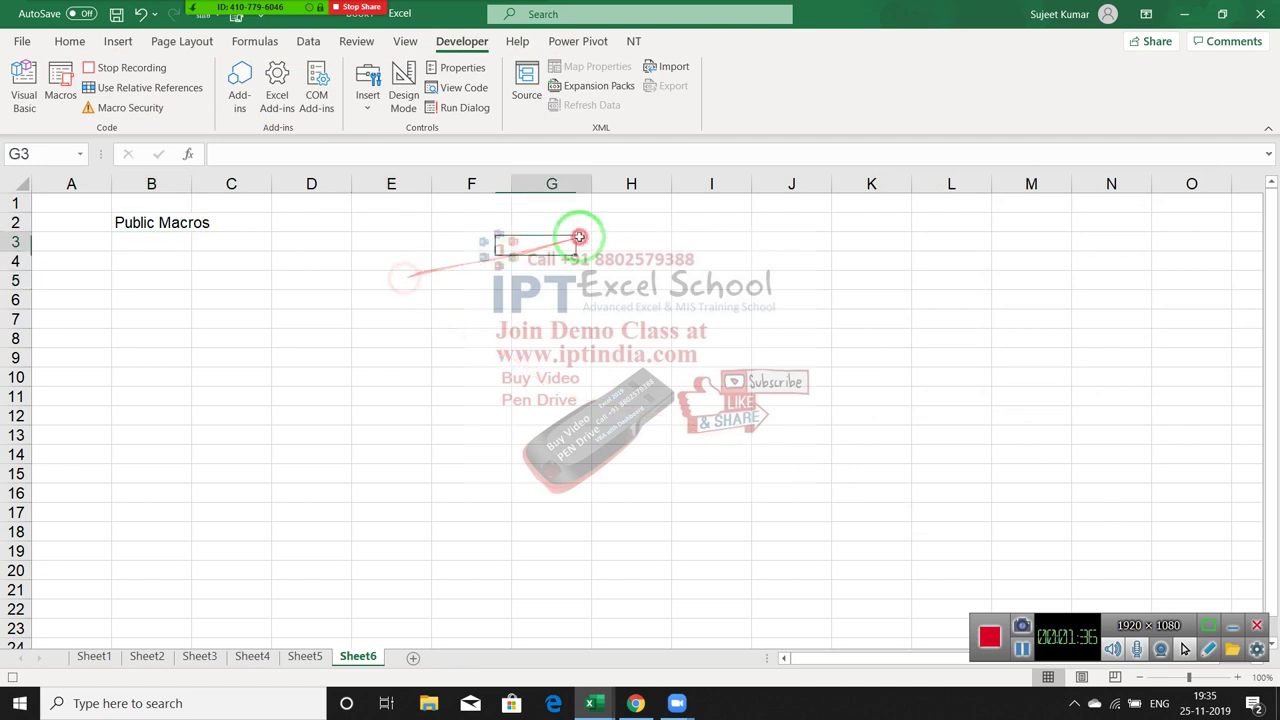
left_click(12, 677)
Run Macro1 from the list of available macros.
left_click(60, 82)
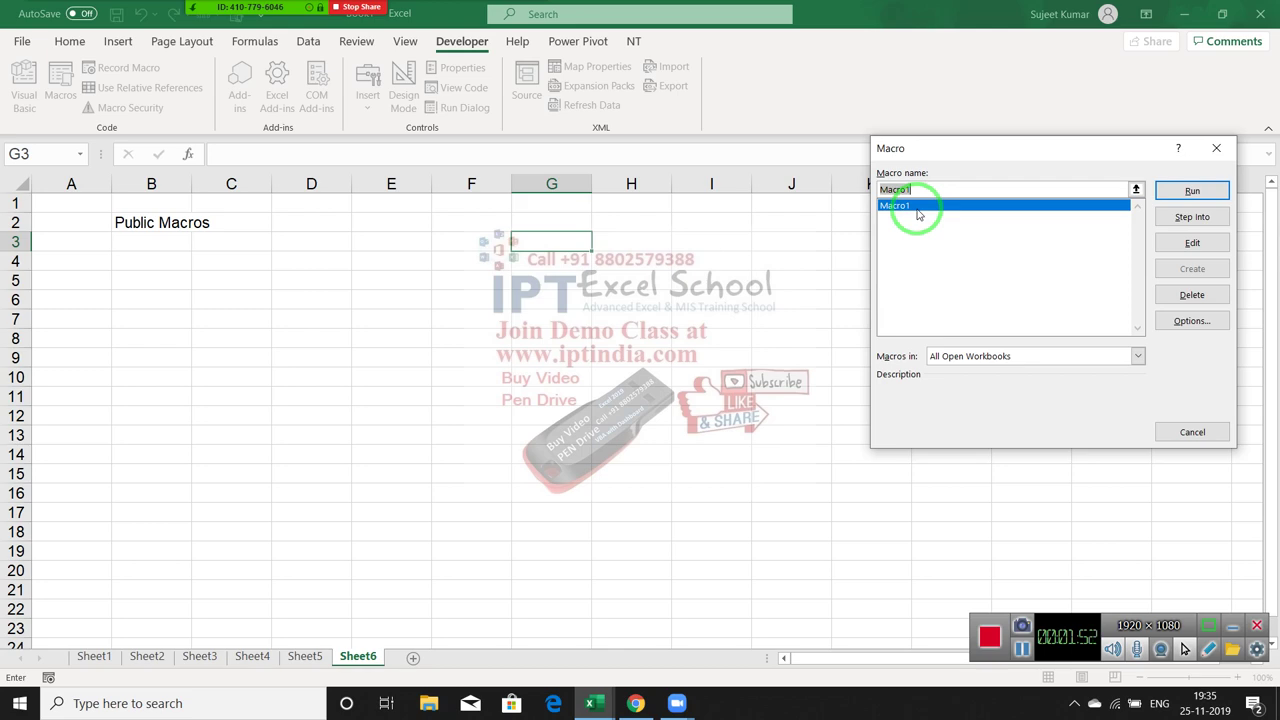
double_click(914, 207)
double_click(424, 22)
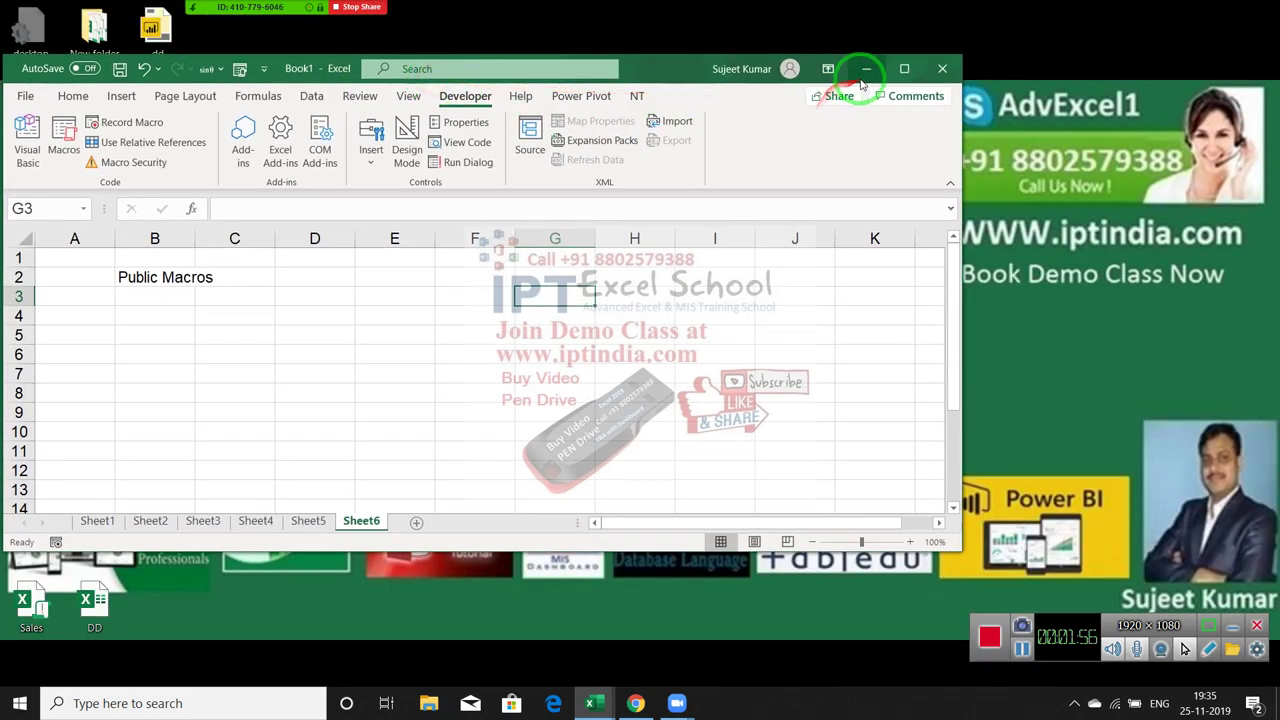
left_click(903, 70)
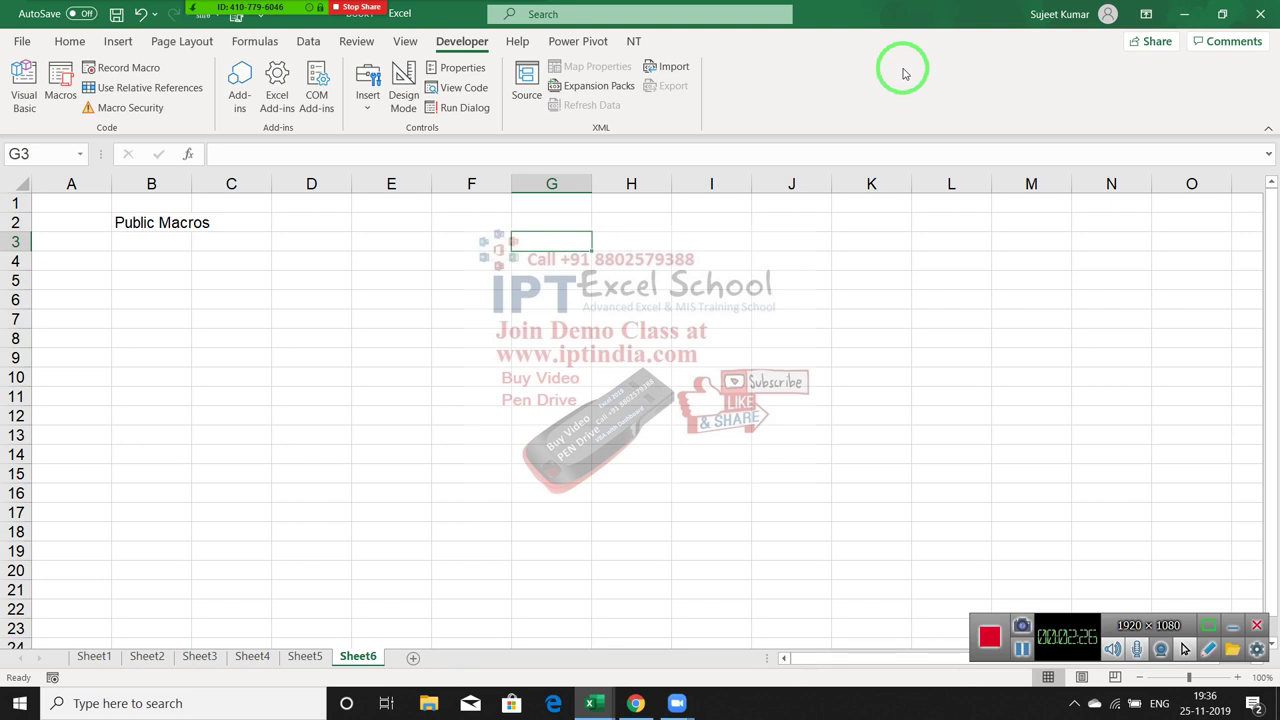
key("ctrl+n")
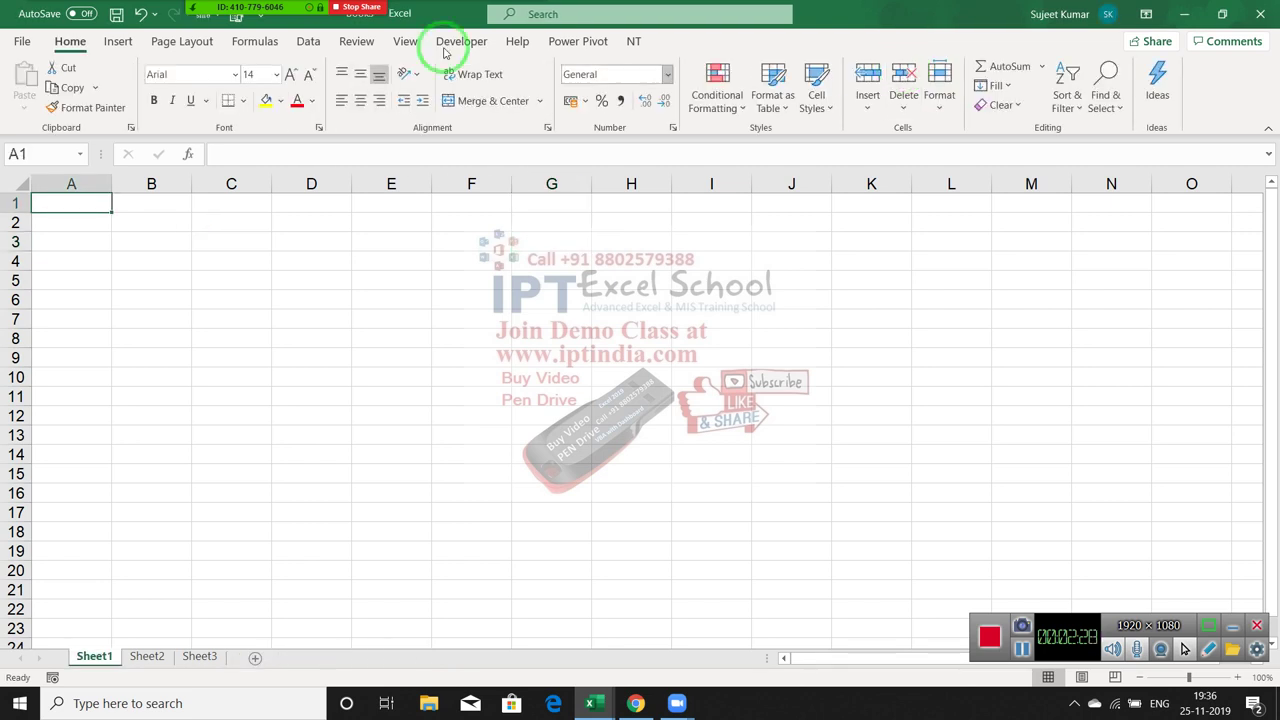
left_click(445, 43)
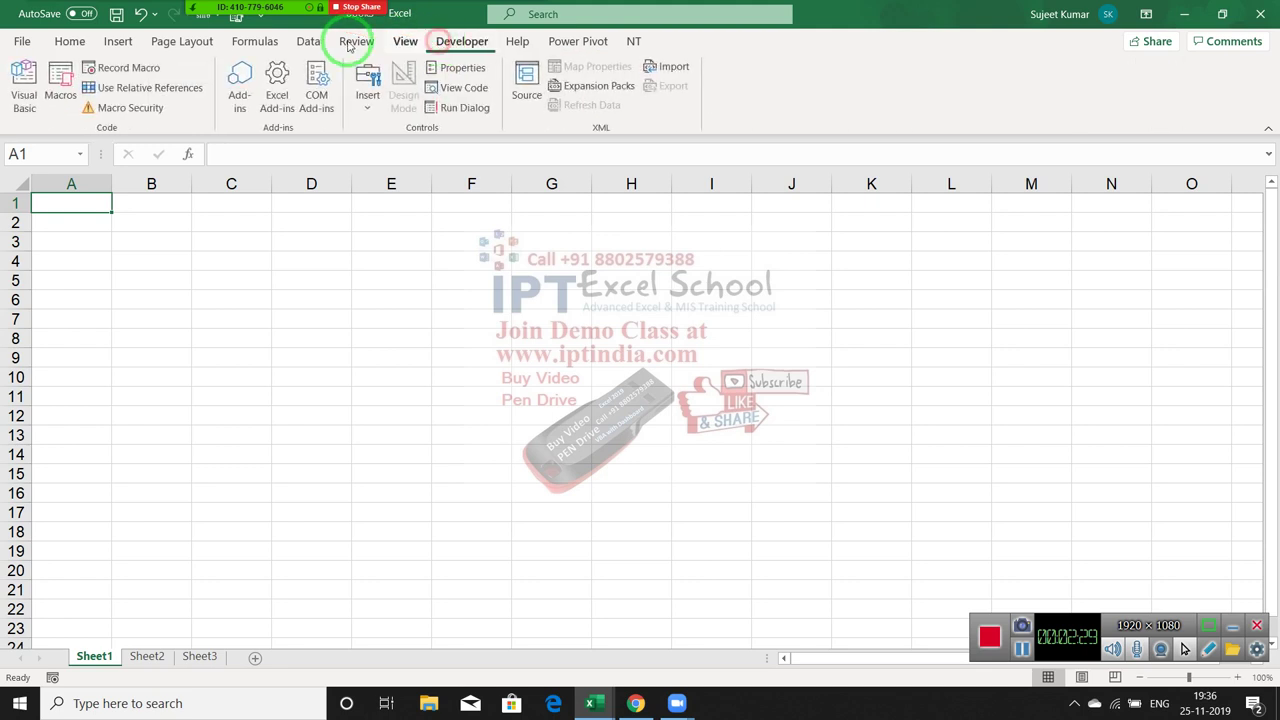
left_click(85, 90)
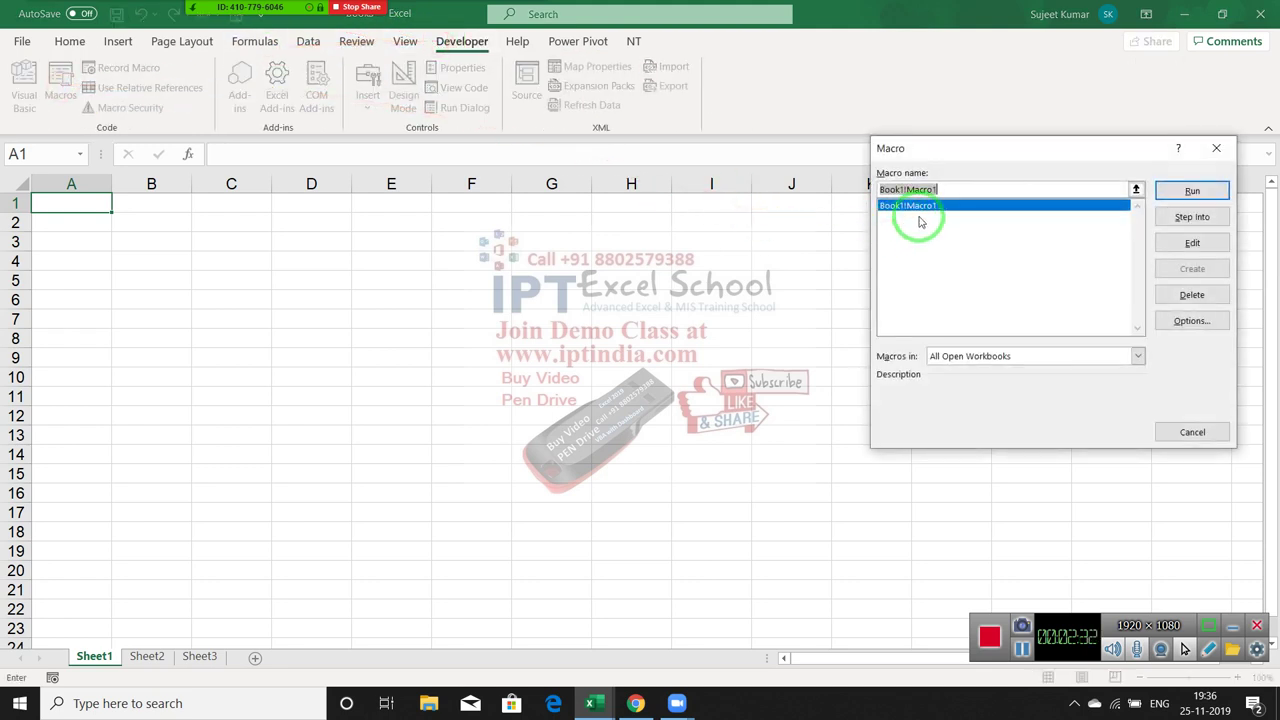
left_click(1216, 148)
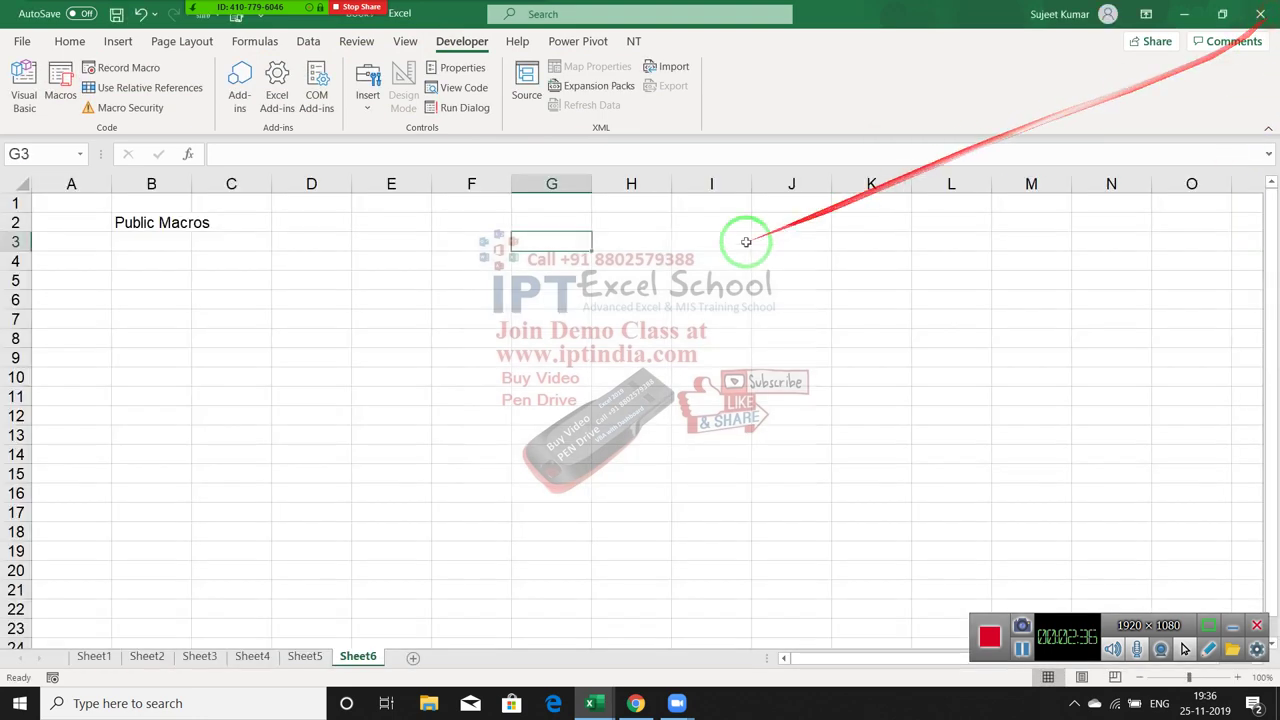
left_click(180, 240)
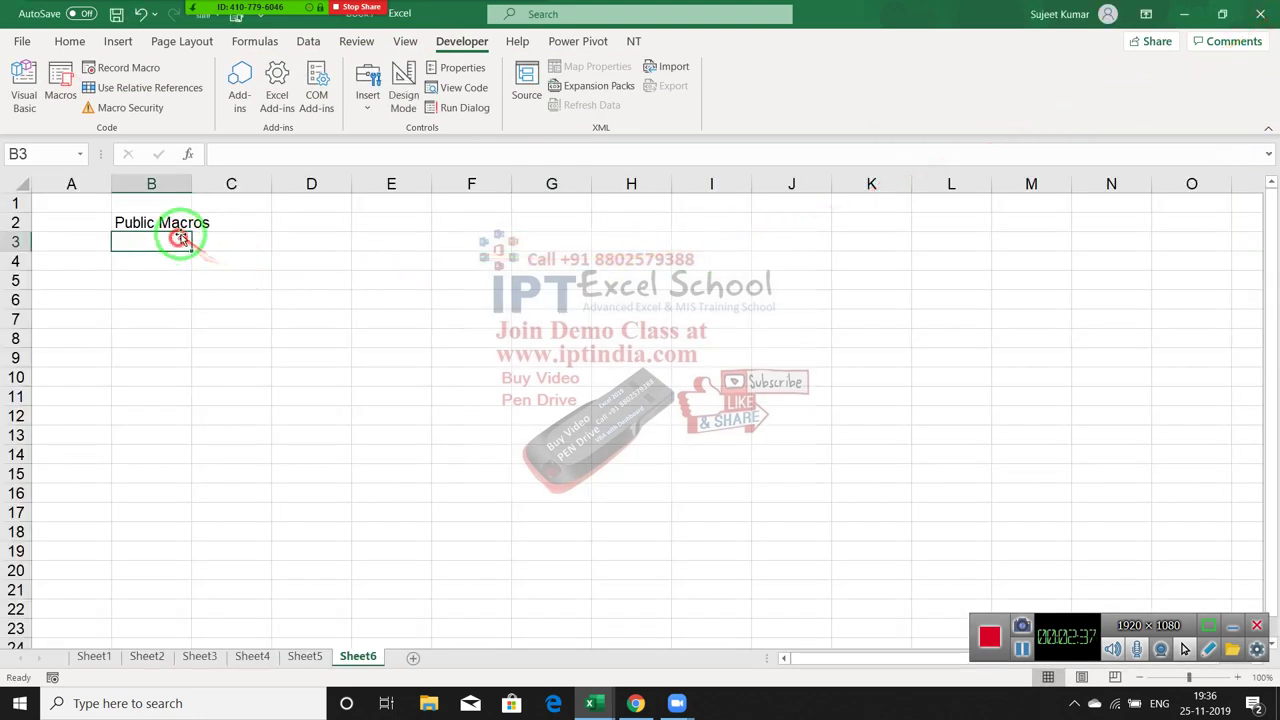
Widen column B to fit Public Macros and enter 'Personal Macrso' in B5.
double_click(192, 184)
left_click(202, 226)
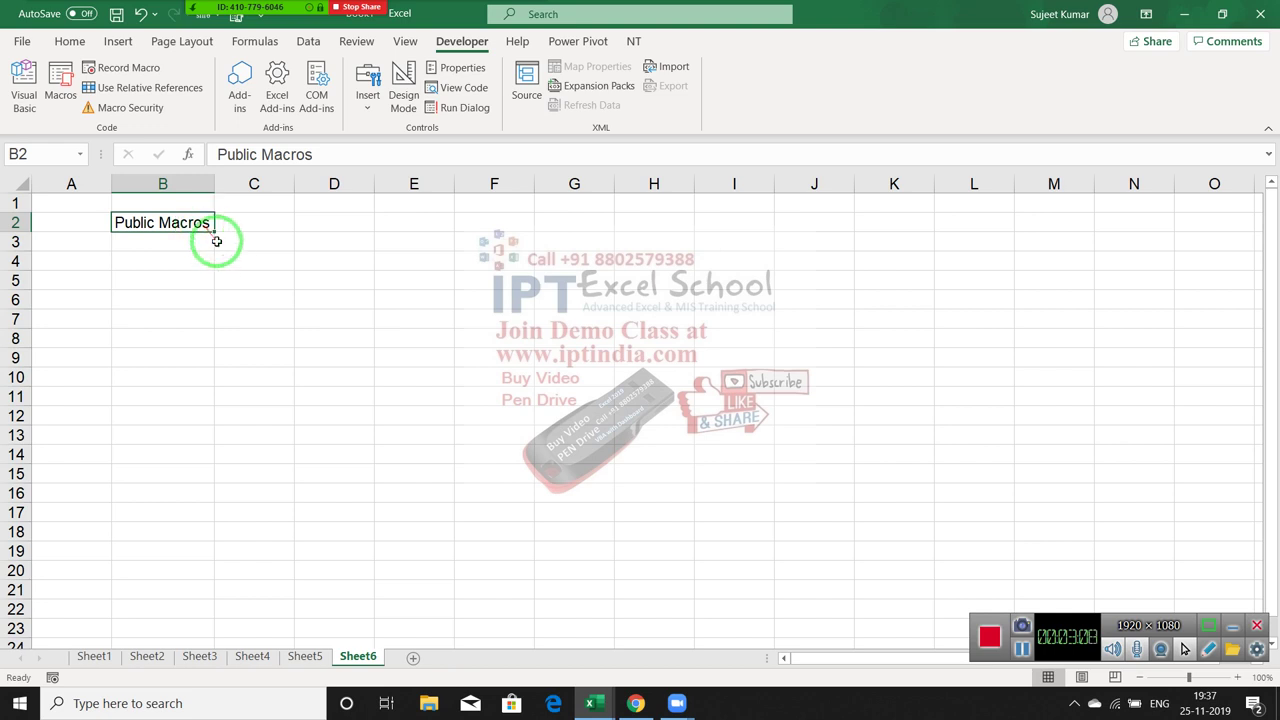
left_click(222, 255)
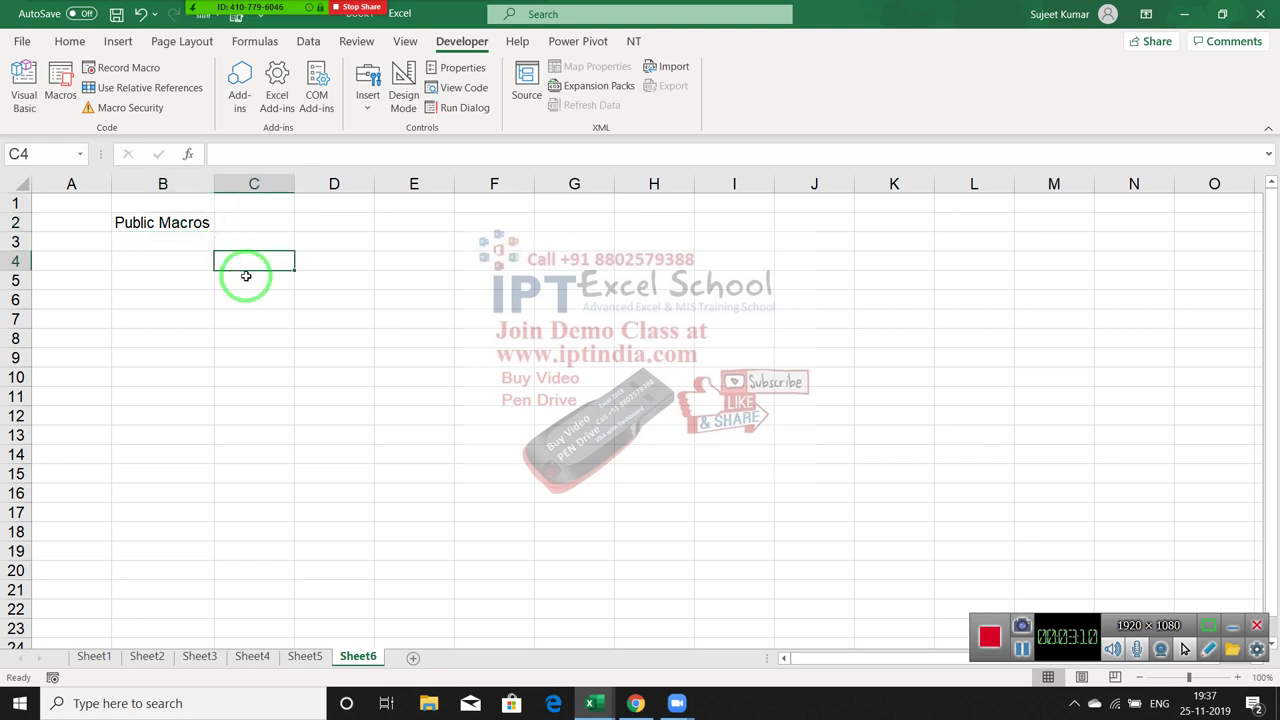
key("Down")
key("Left")
type("Pe")
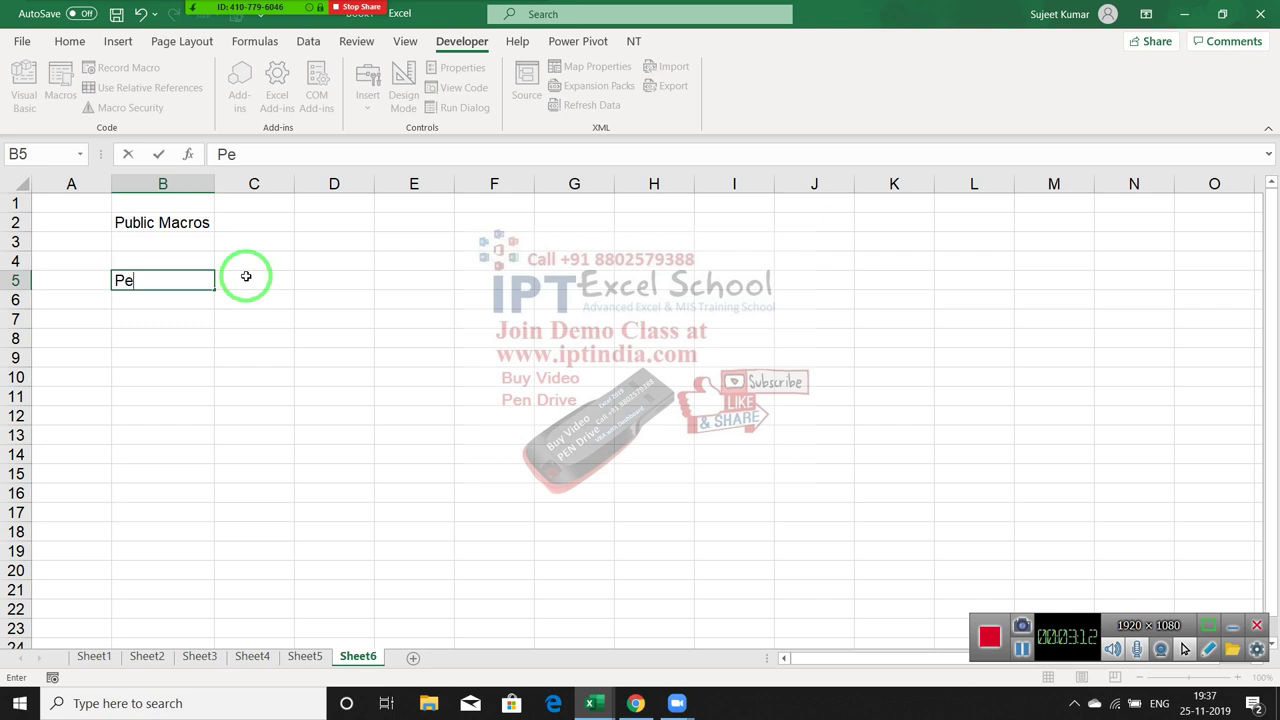
type("rsonal Ma")
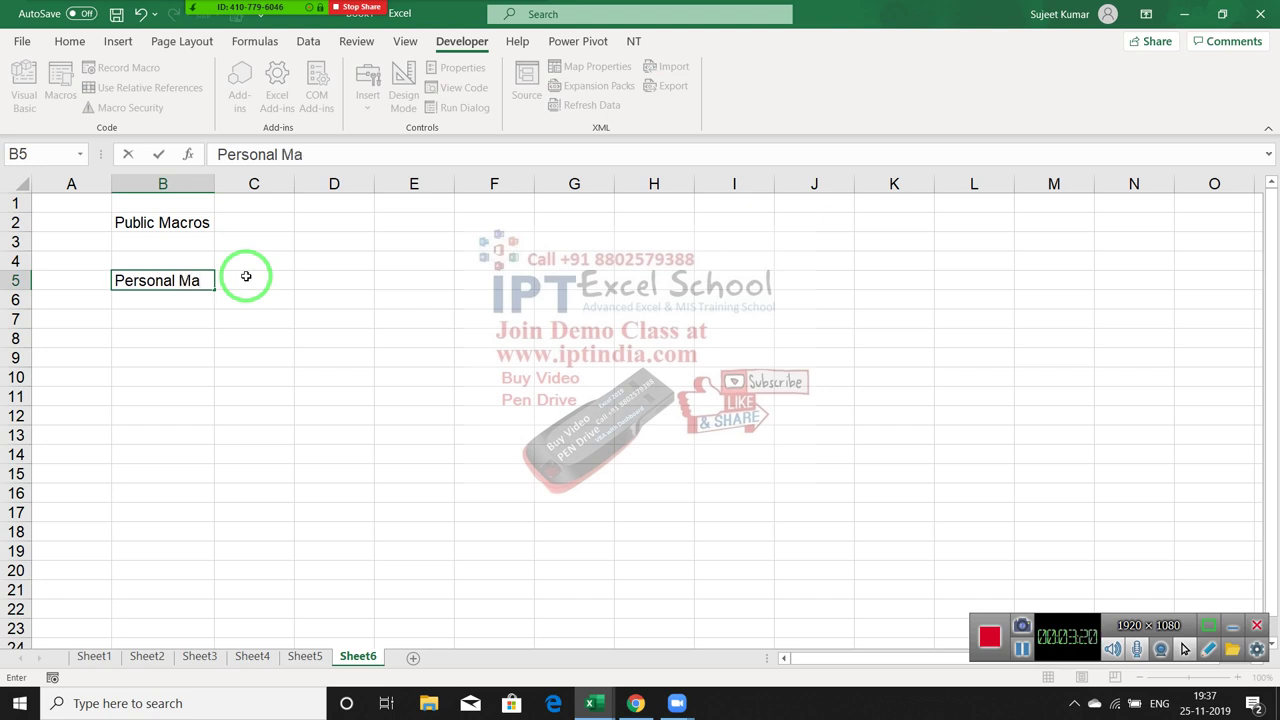
type("crso")
key("Return")
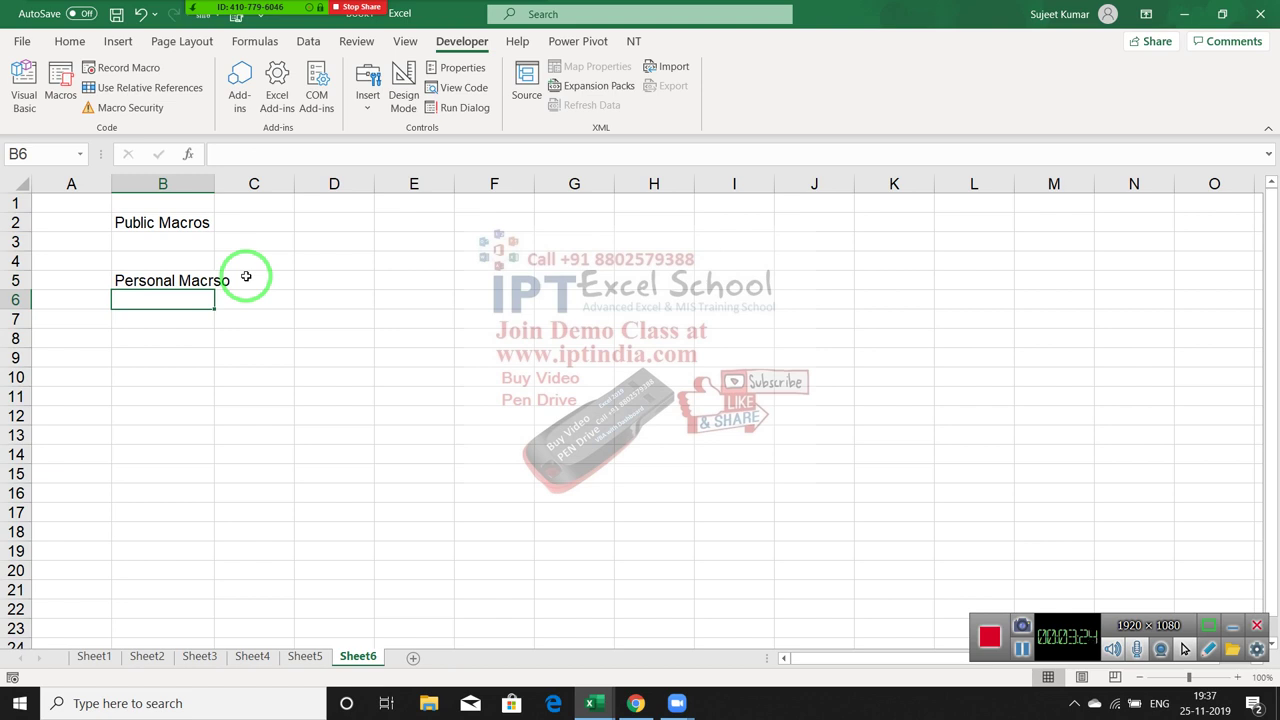
Cut 'Personal Macrso' from B5 and paste it into C6.
key("Up")
key("ctrl+x")
key("Right")
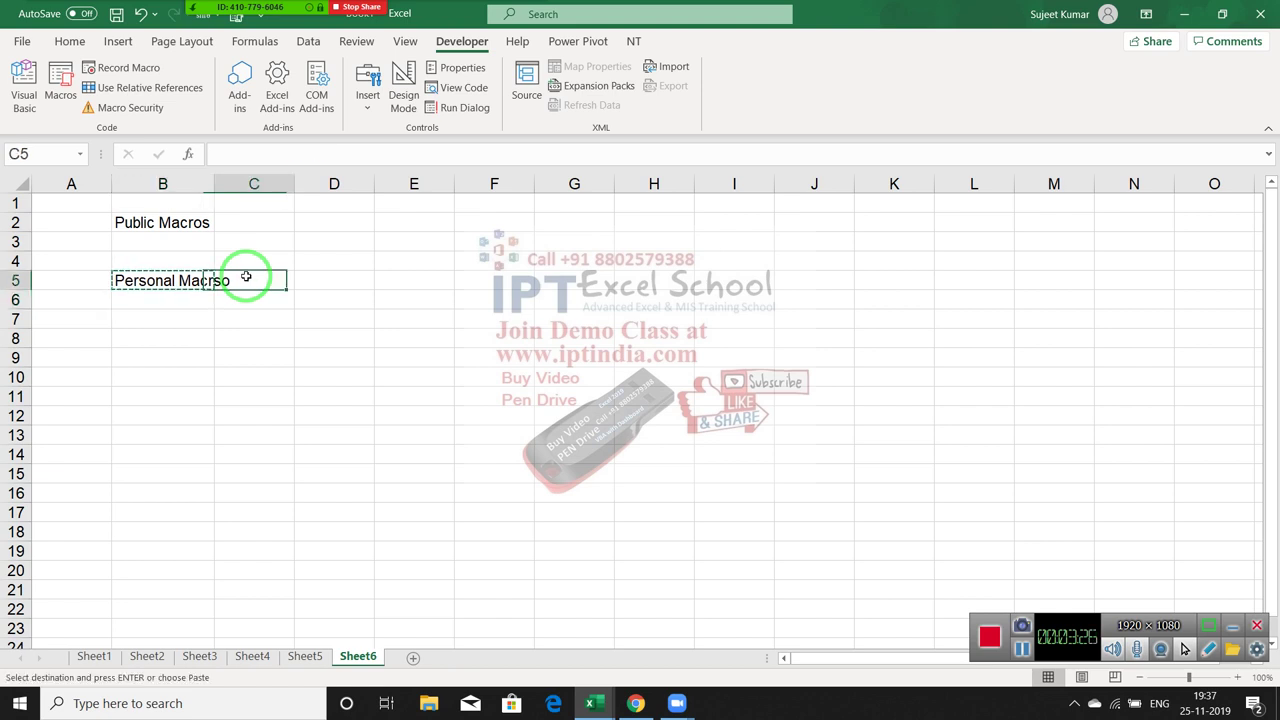
key("Down")
key("Return")
Enter 'Private Macrso' in the emptied cell B5.
key("Up")
key("Left")
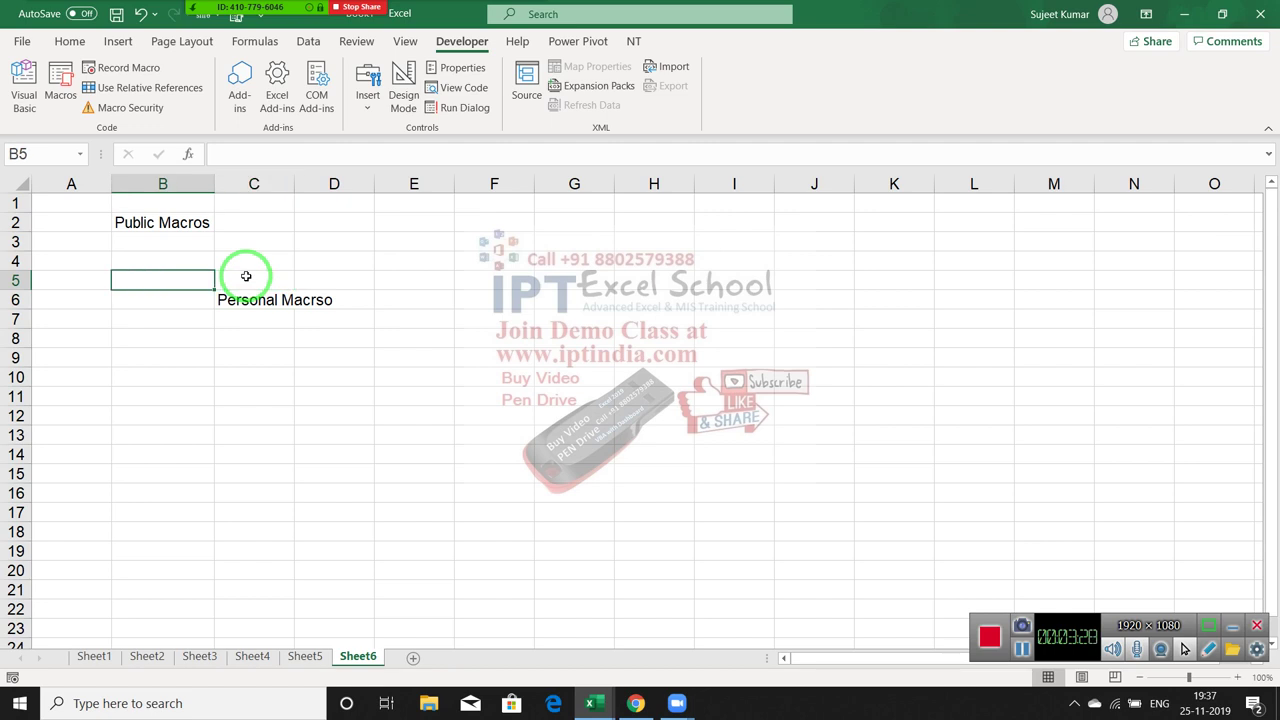
type("Priva")
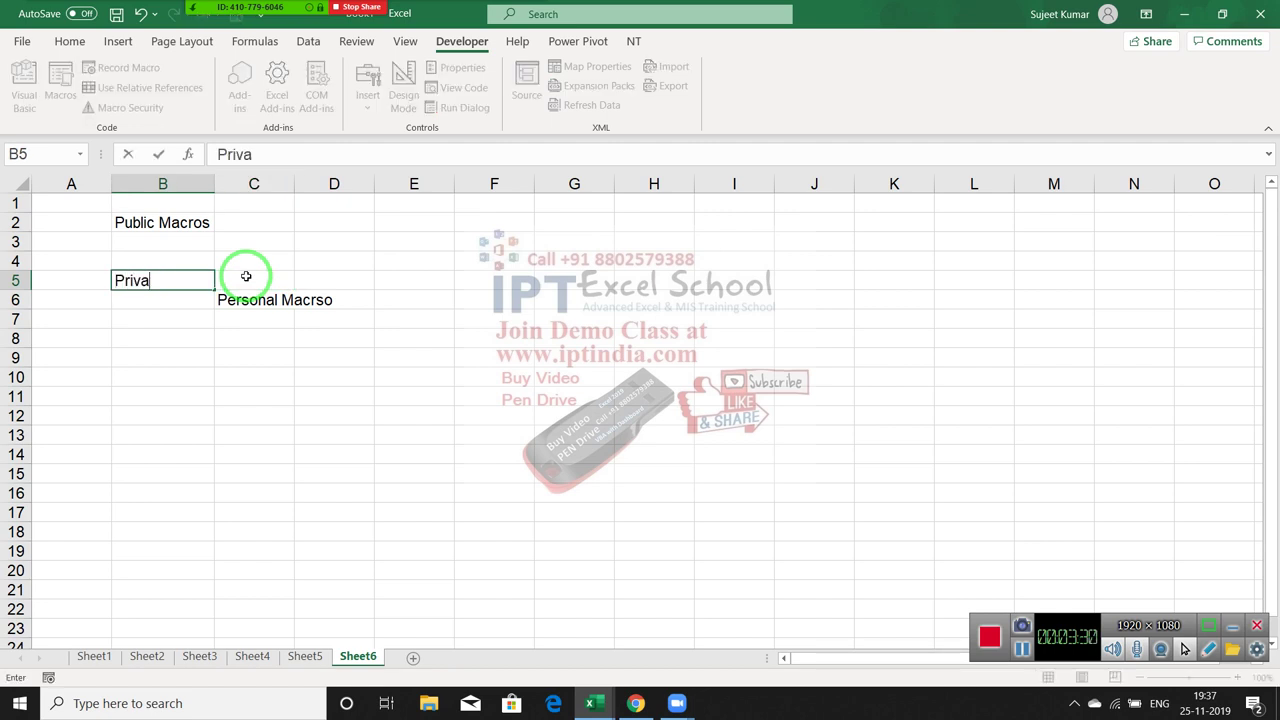
type("te Ma")
type("crso")
key("Return")
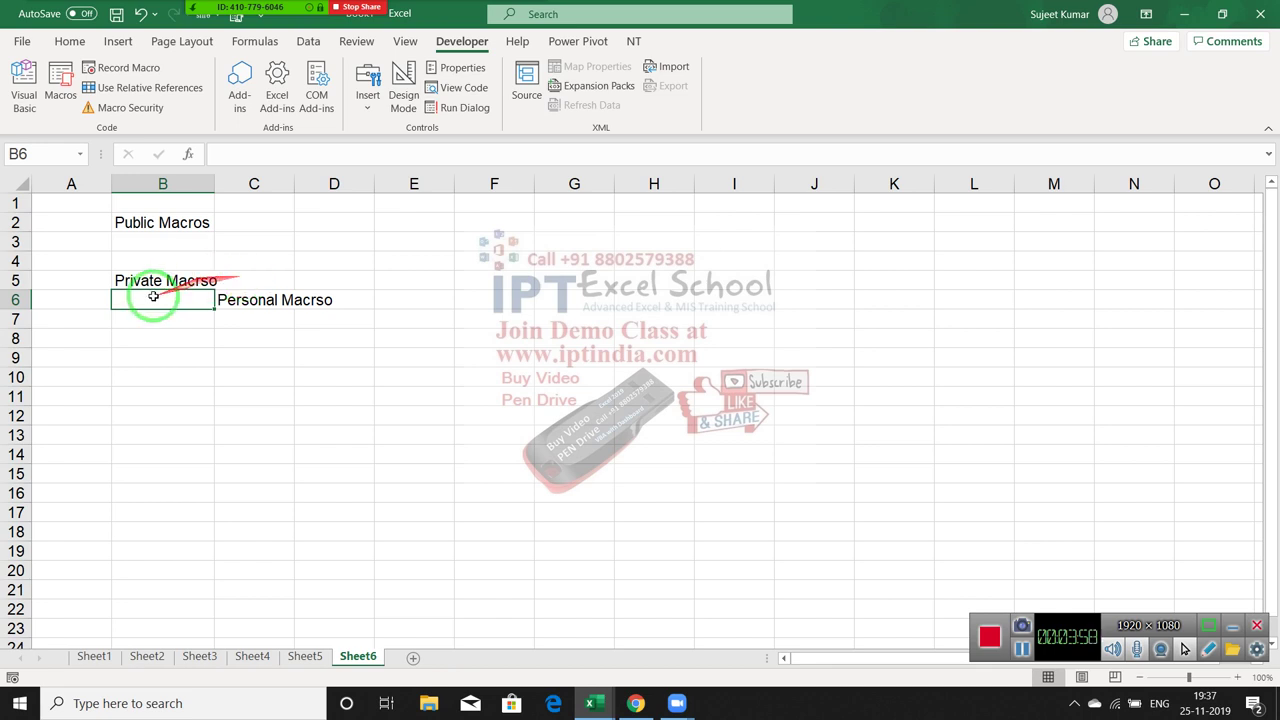
left_click(233, 302)
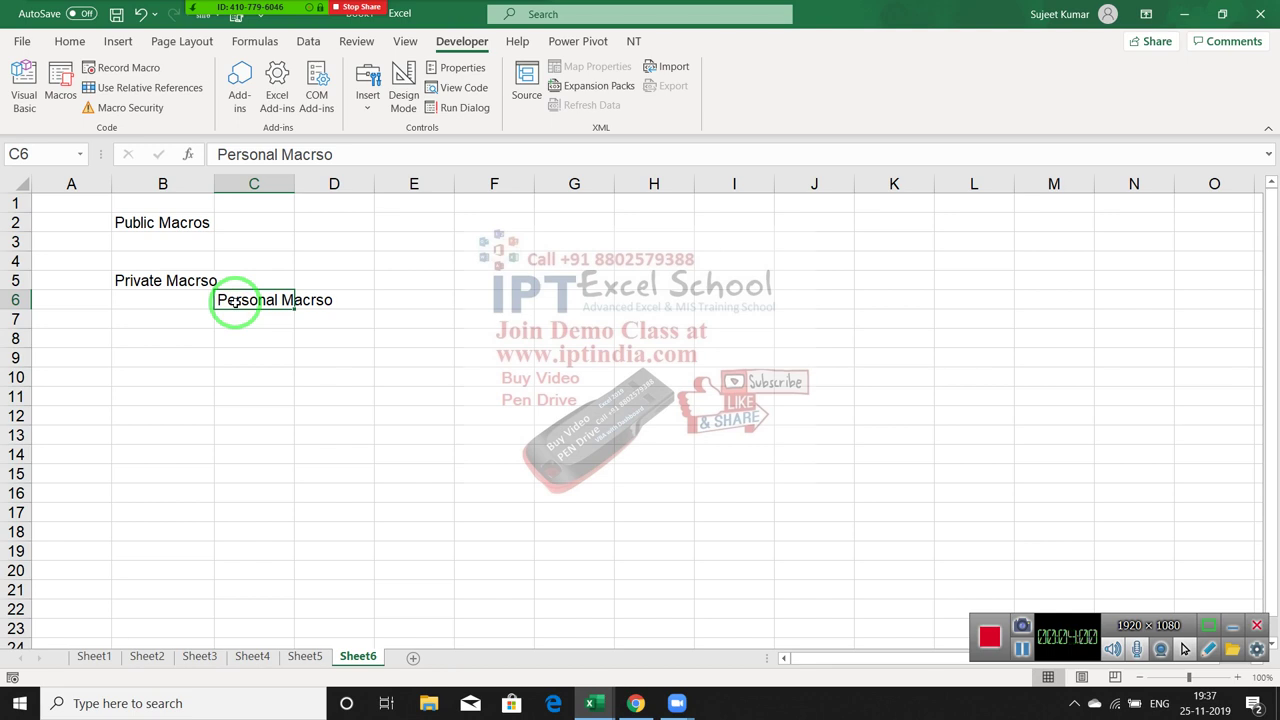
left_click(200, 223)
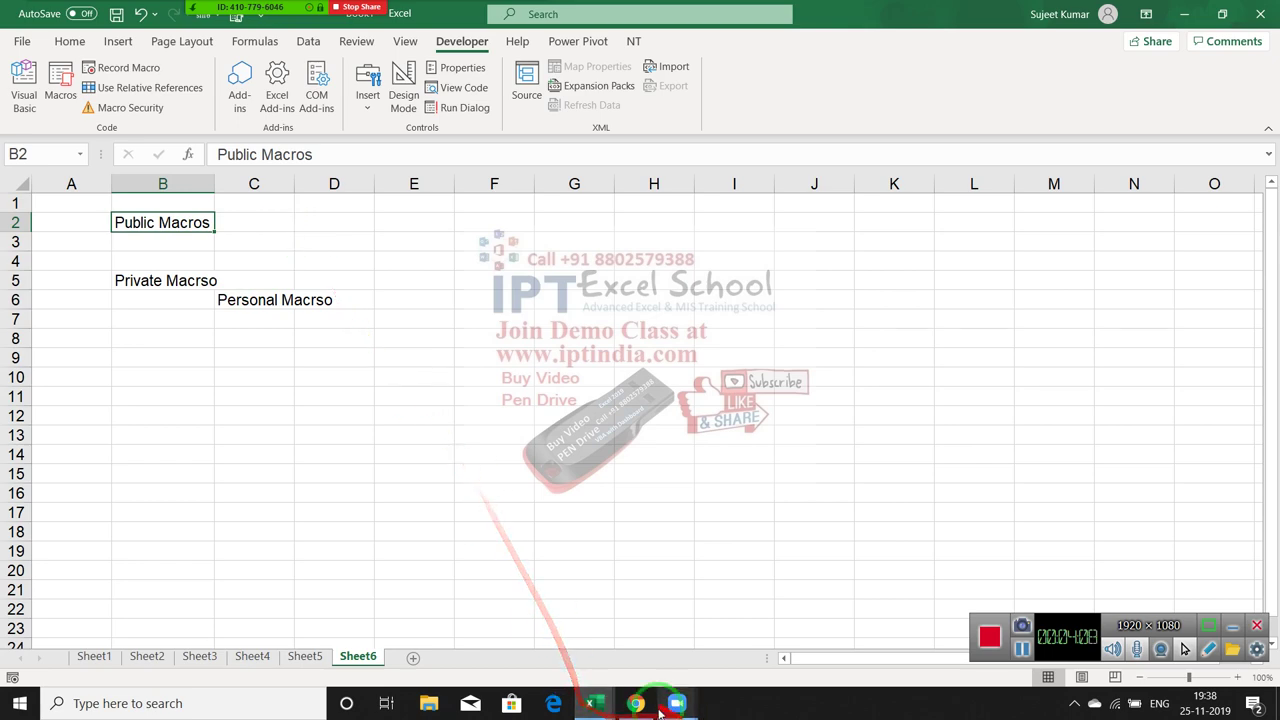
left_click(607, 707)
left_click(655, 665)
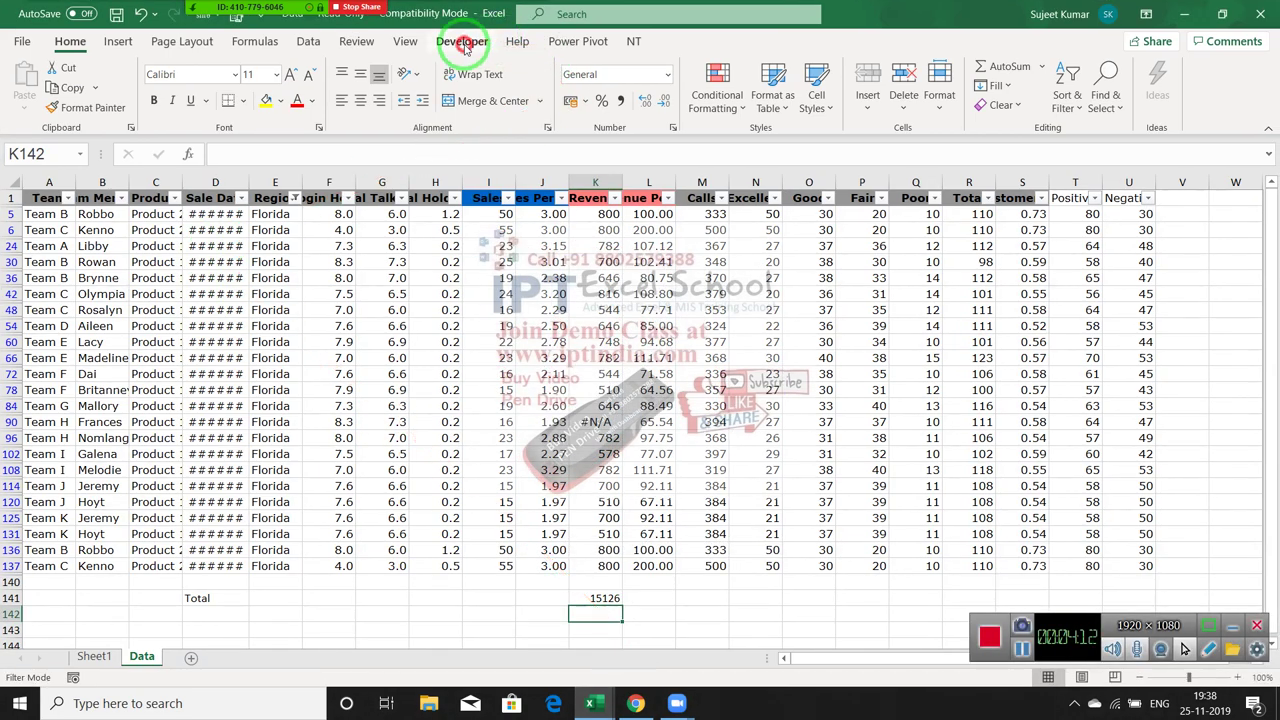
left_click(461, 41)
left_click(60, 88)
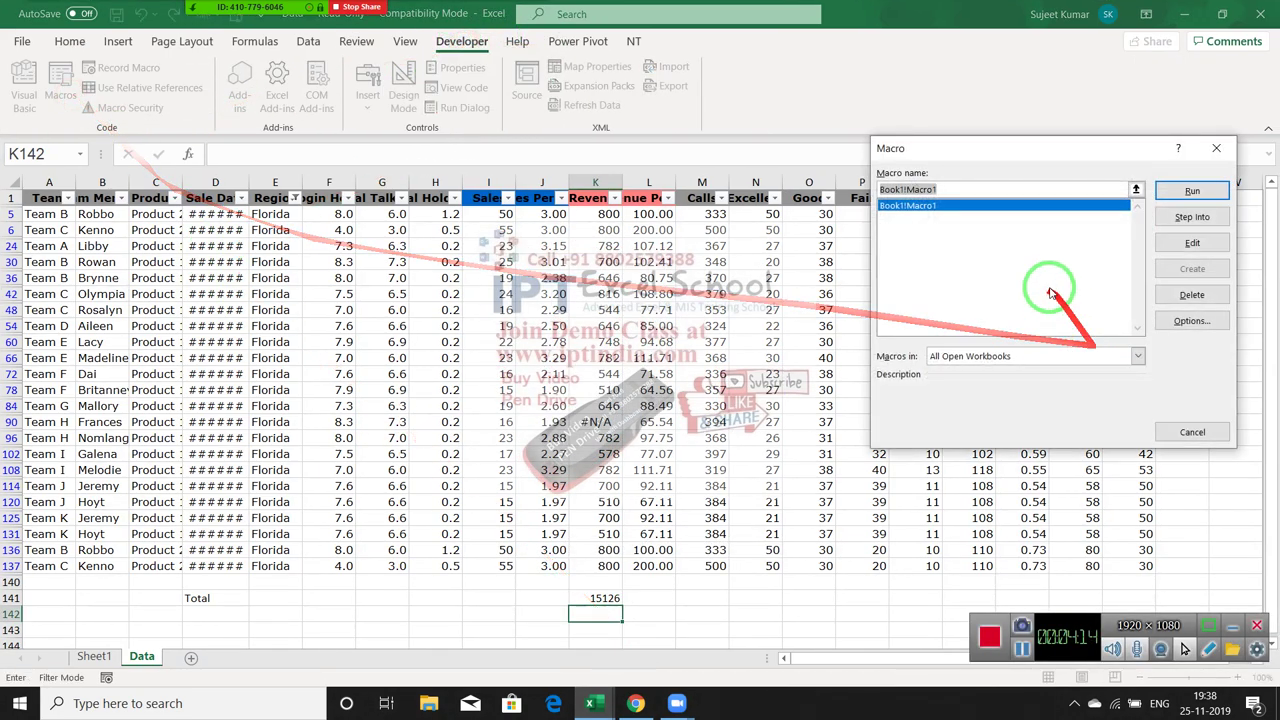
double_click(904, 232)
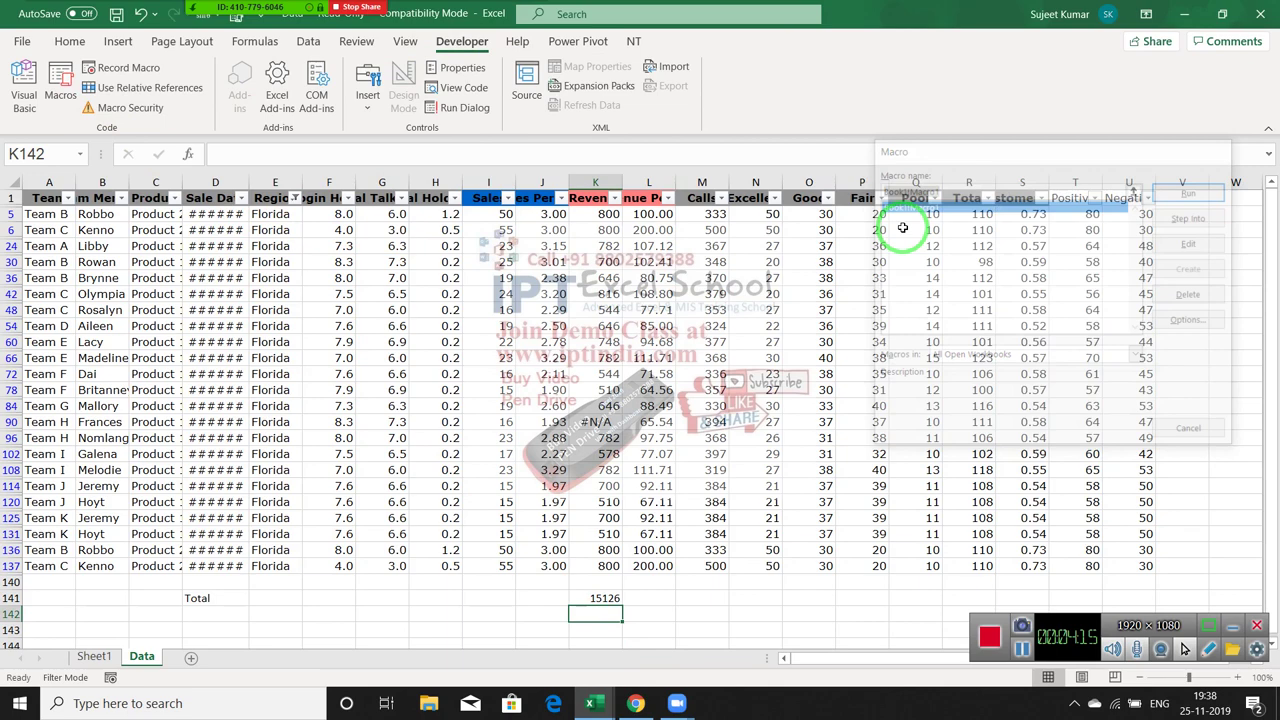
left_click(1193, 20)
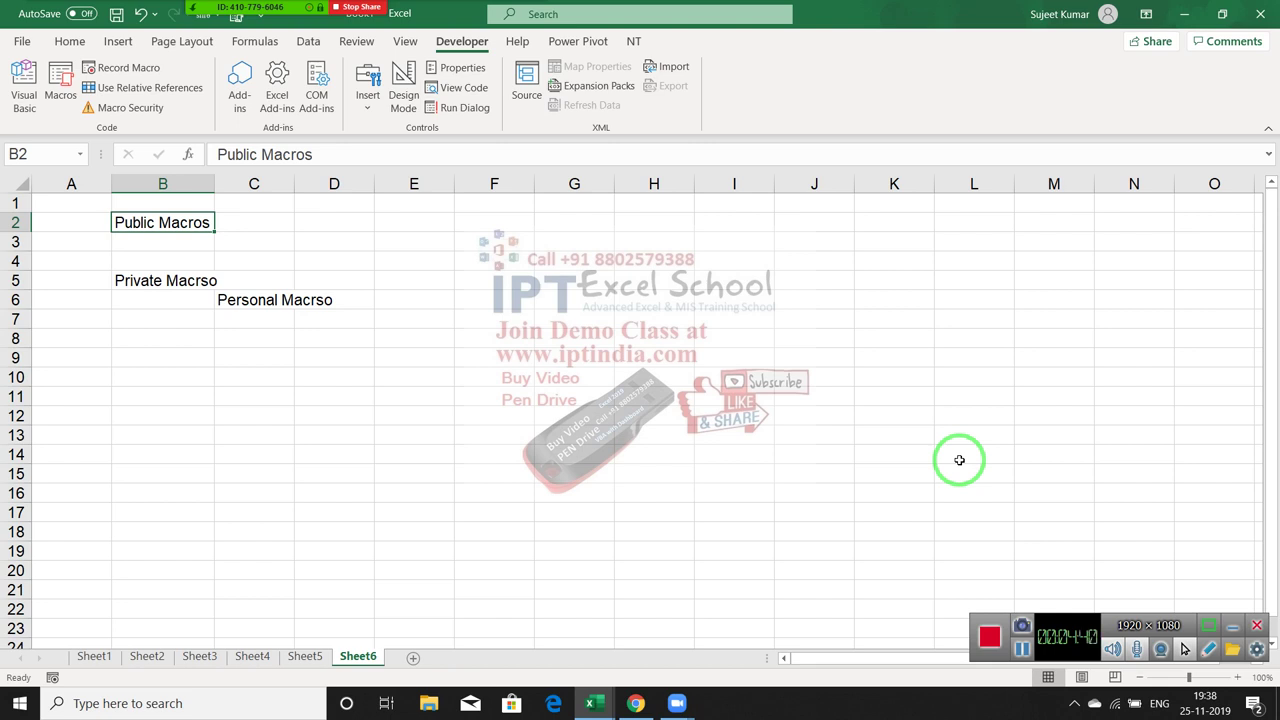
Switch to the Home tab and move the selection to the Personal Macrso cell C6.
left_click(70, 41)
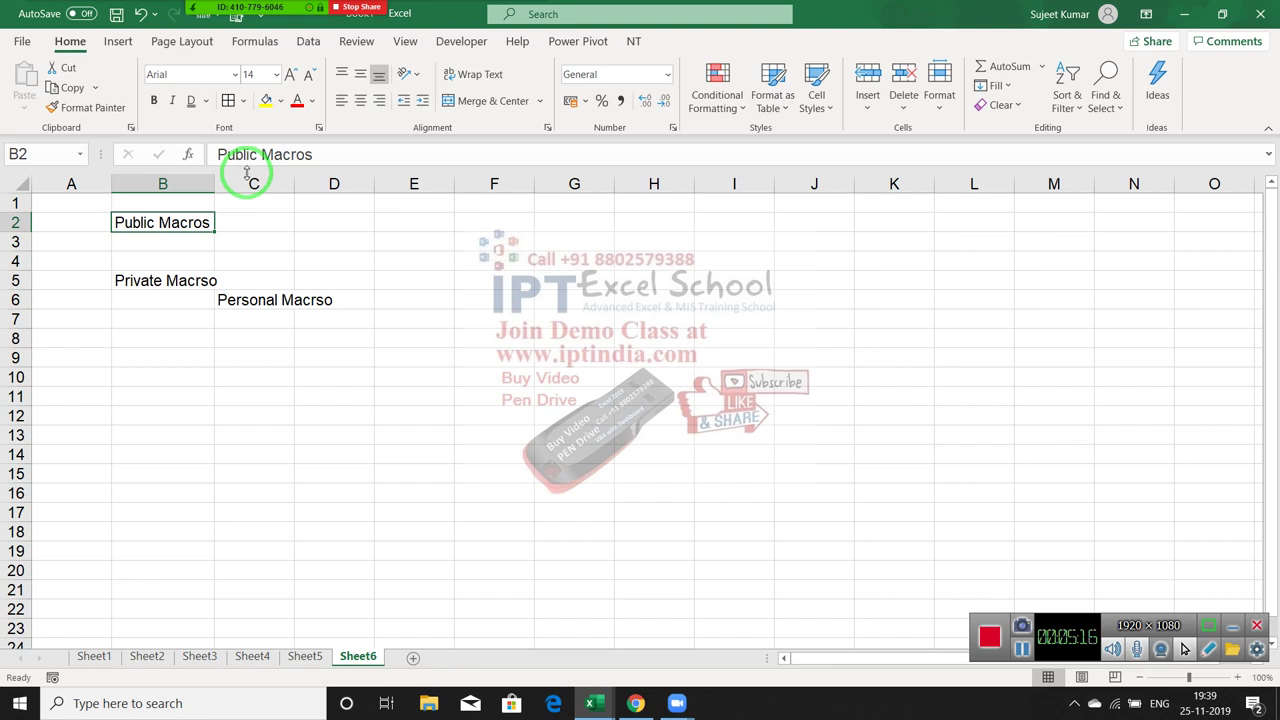
key("Right")
key("Right")
key("Down")
key("Down")
key("Down")
key("Down")
key("Left")
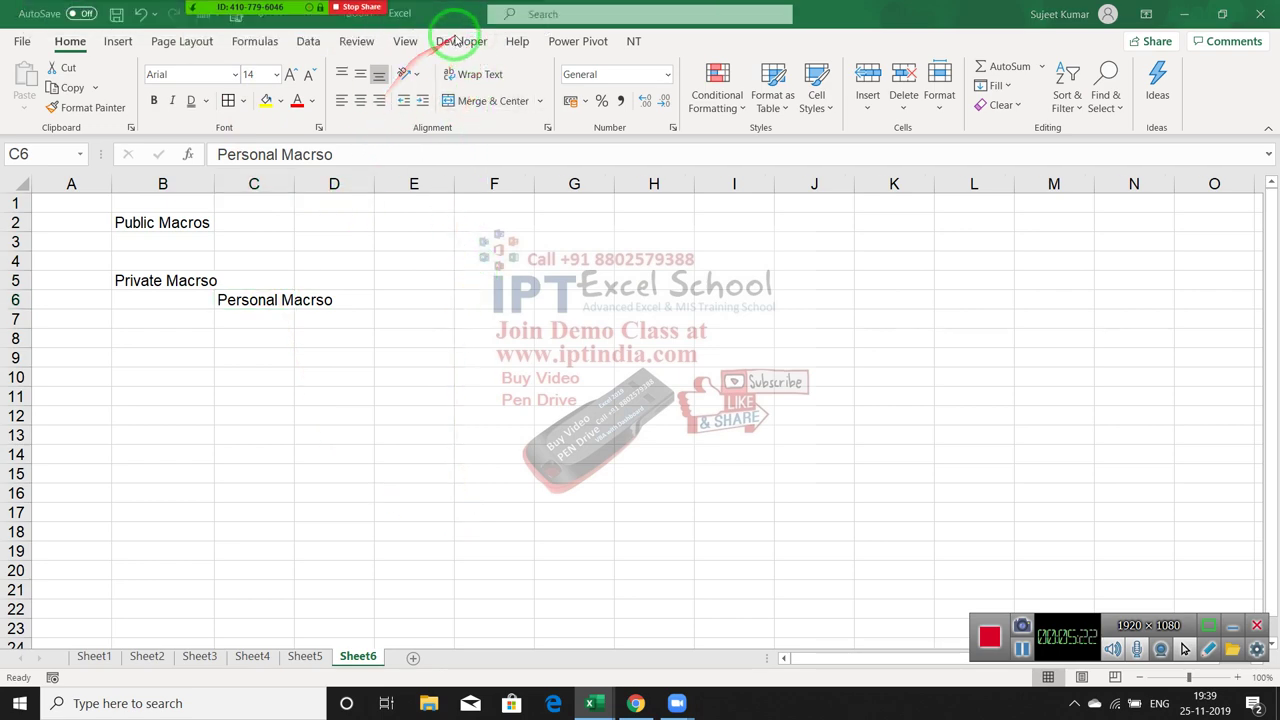
Show the Developer tab and check the macro list, which holds only Macro1.
left_click(453, 44)
left_click(60, 82)
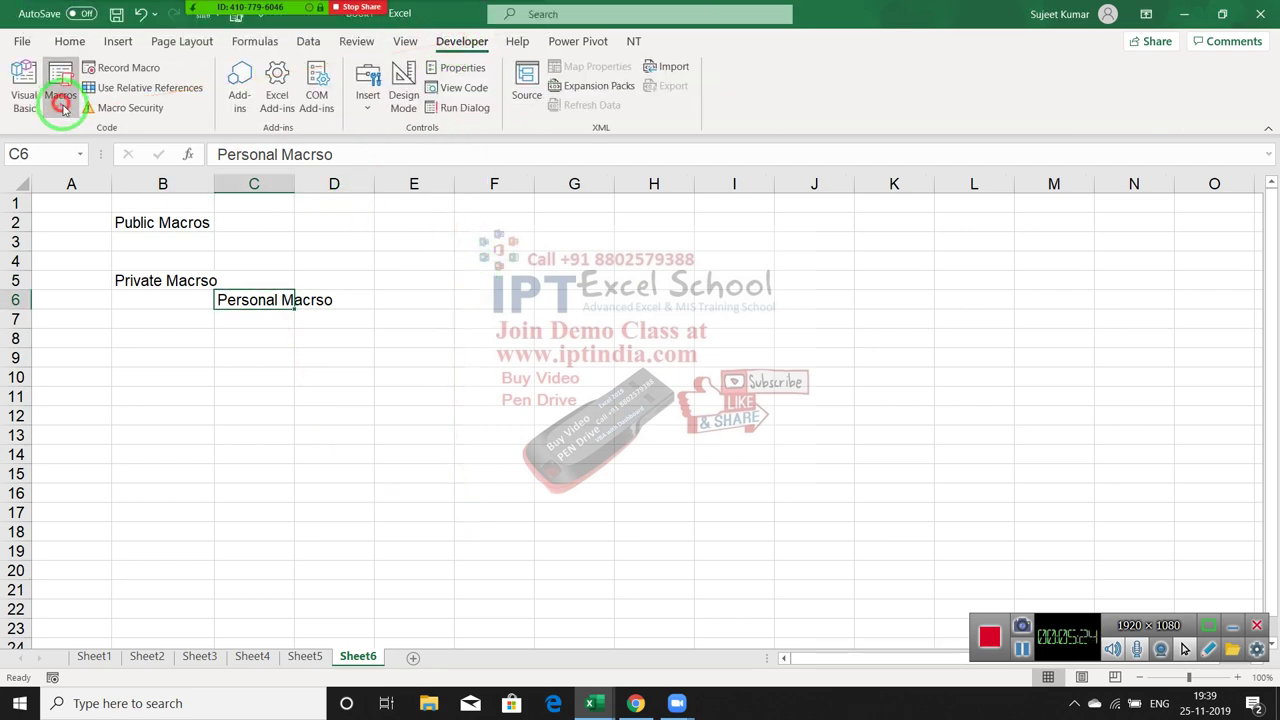
key("Escape")
Set a new macro's storage to Personal Macro Workbook, cancel without recording, recheck macros.
left_click(95, 67)
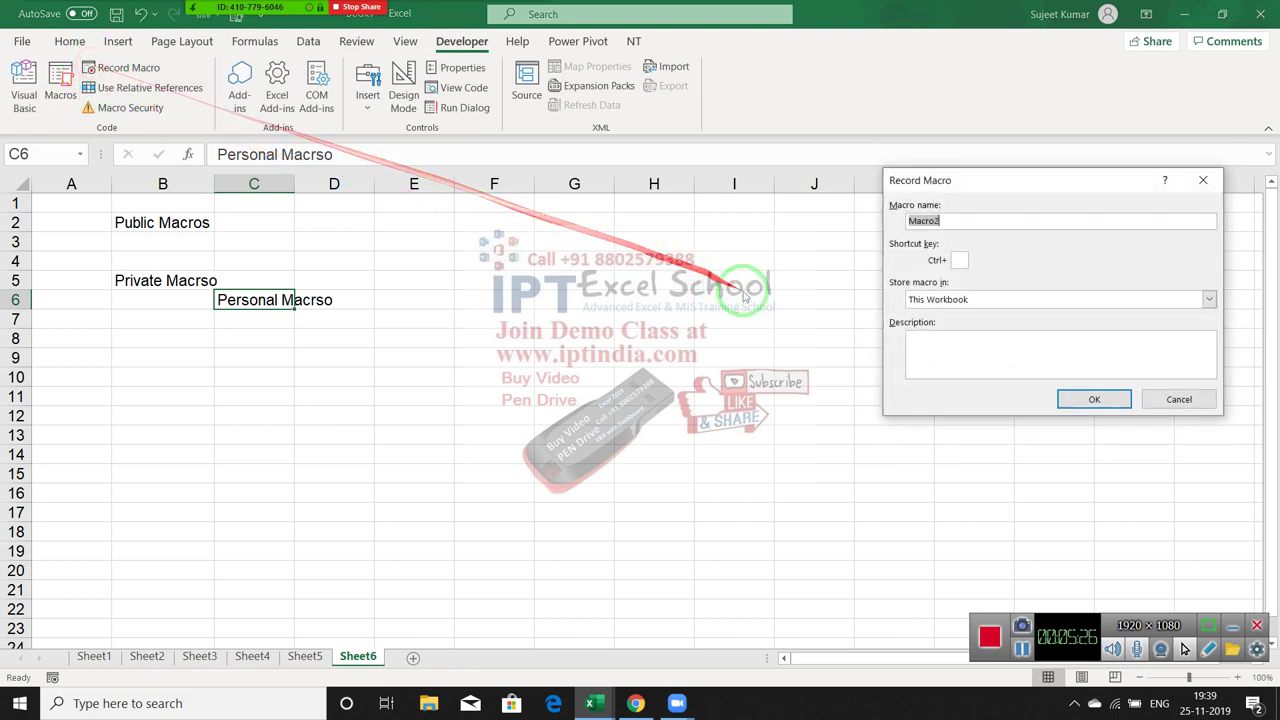
left_click(967, 301)
left_click(962, 312)
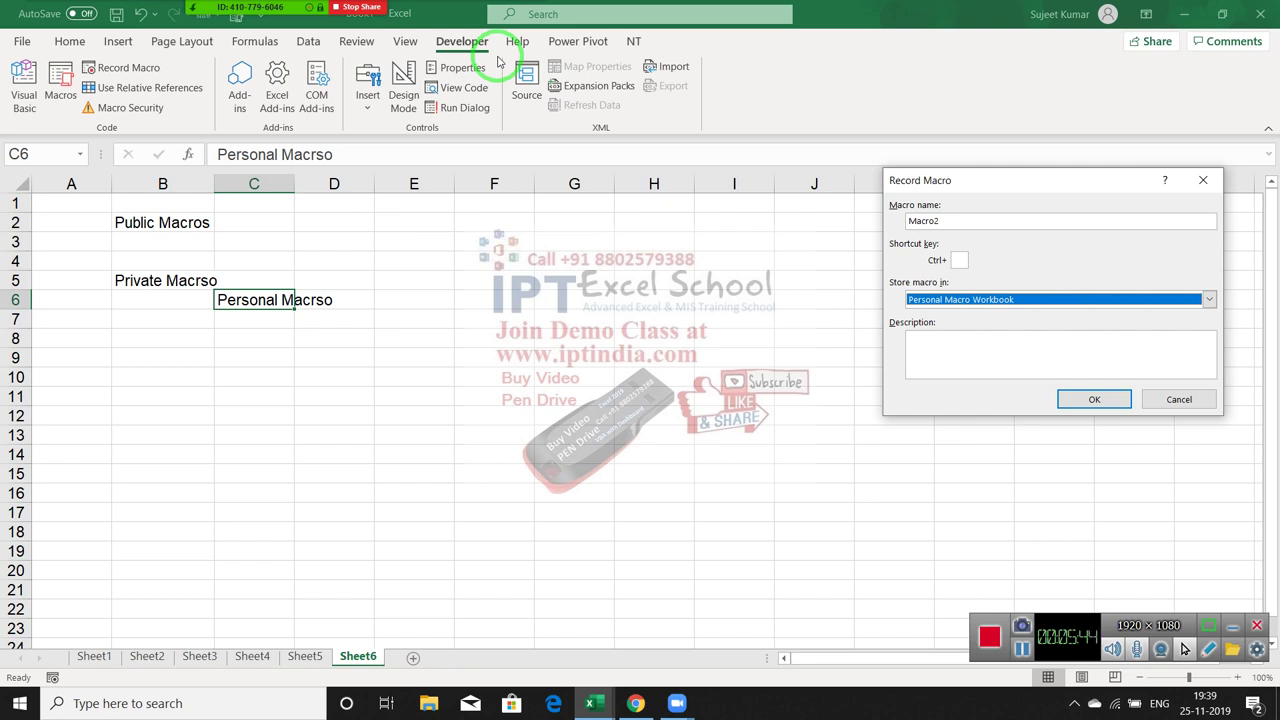
left_click(1203, 180)
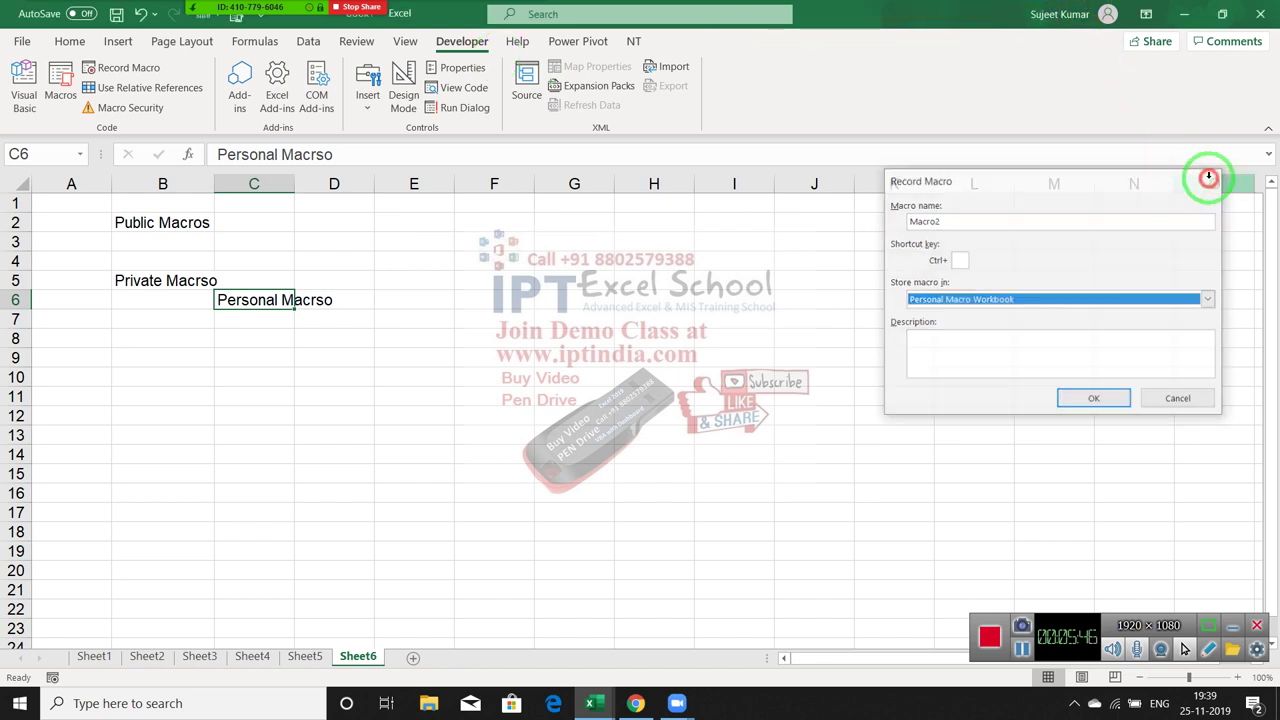
left_click(60, 97)
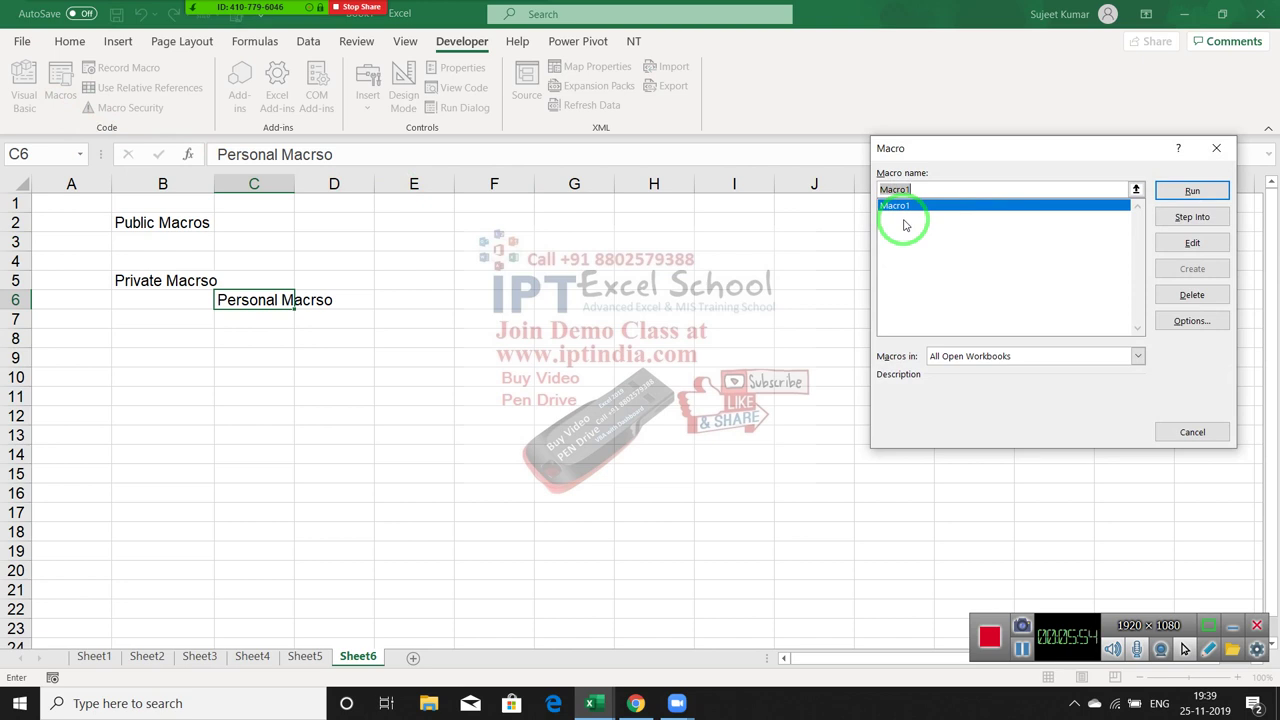
left_click(1216, 148)
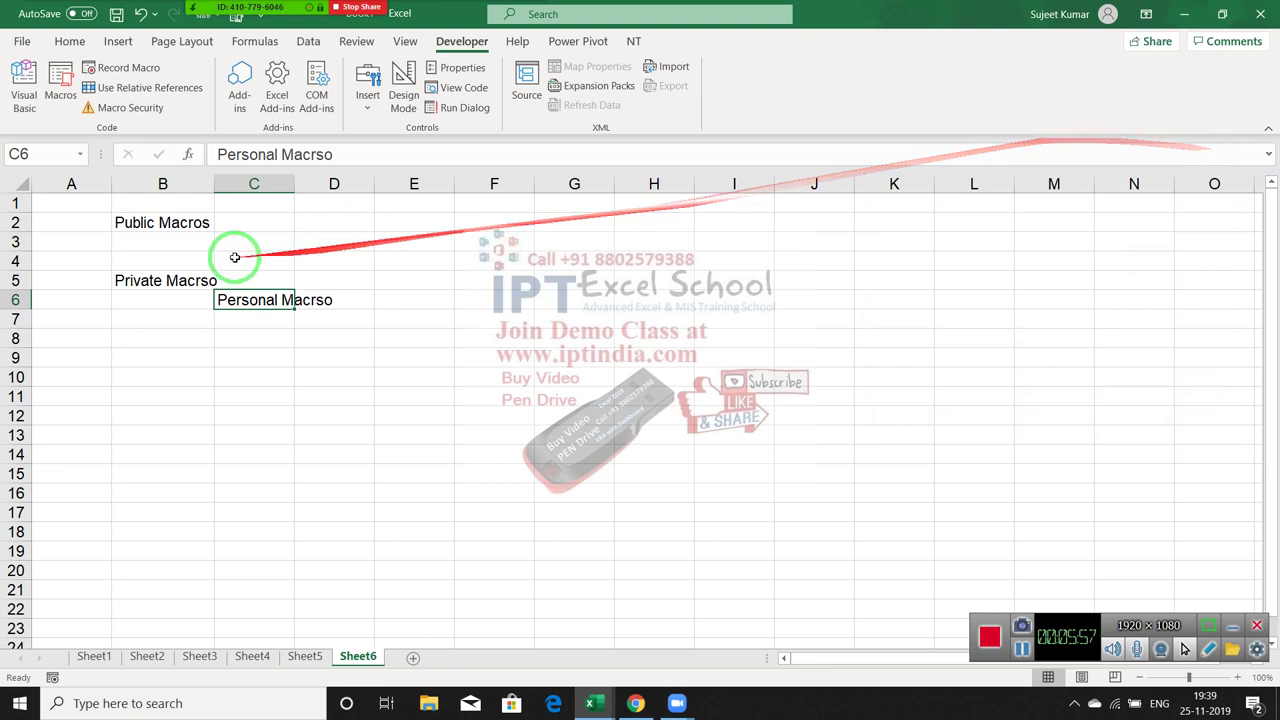
Enter 'Event Macros' in cell C7 below Personal Macrso.
left_click(247, 313)
type("Eve")
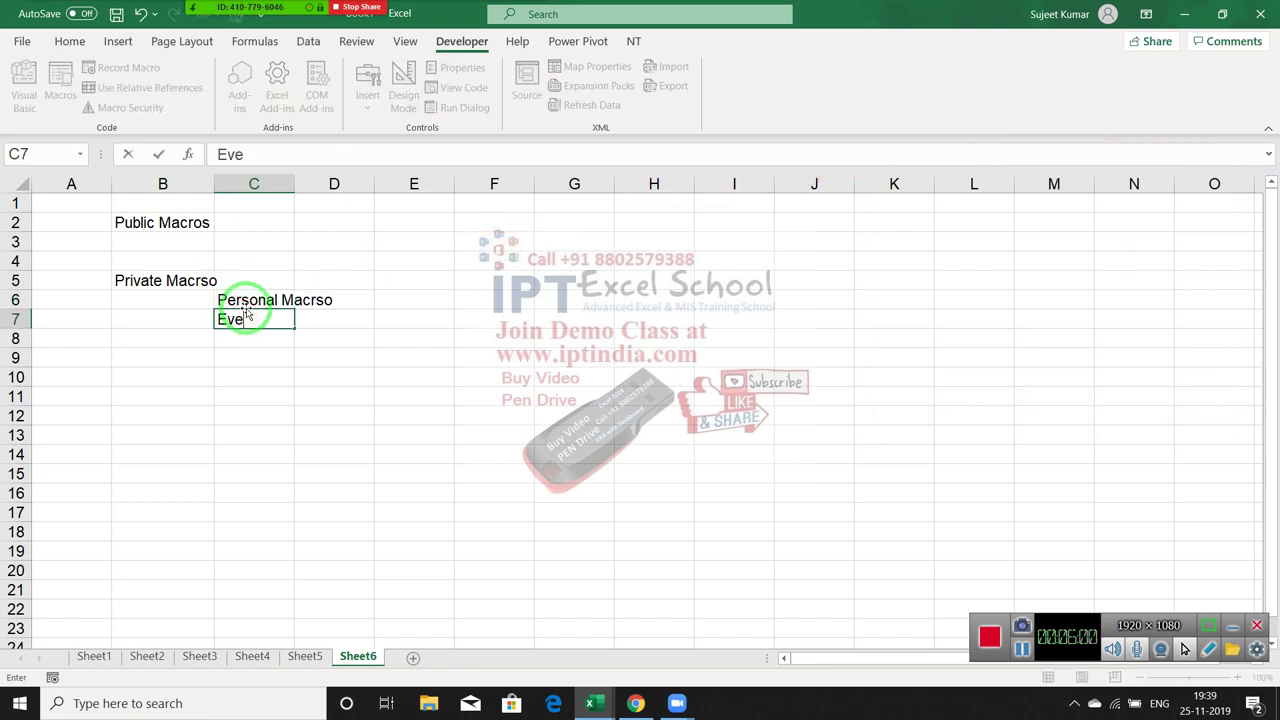
type("nt Mac")
type("ros")
key("Return")
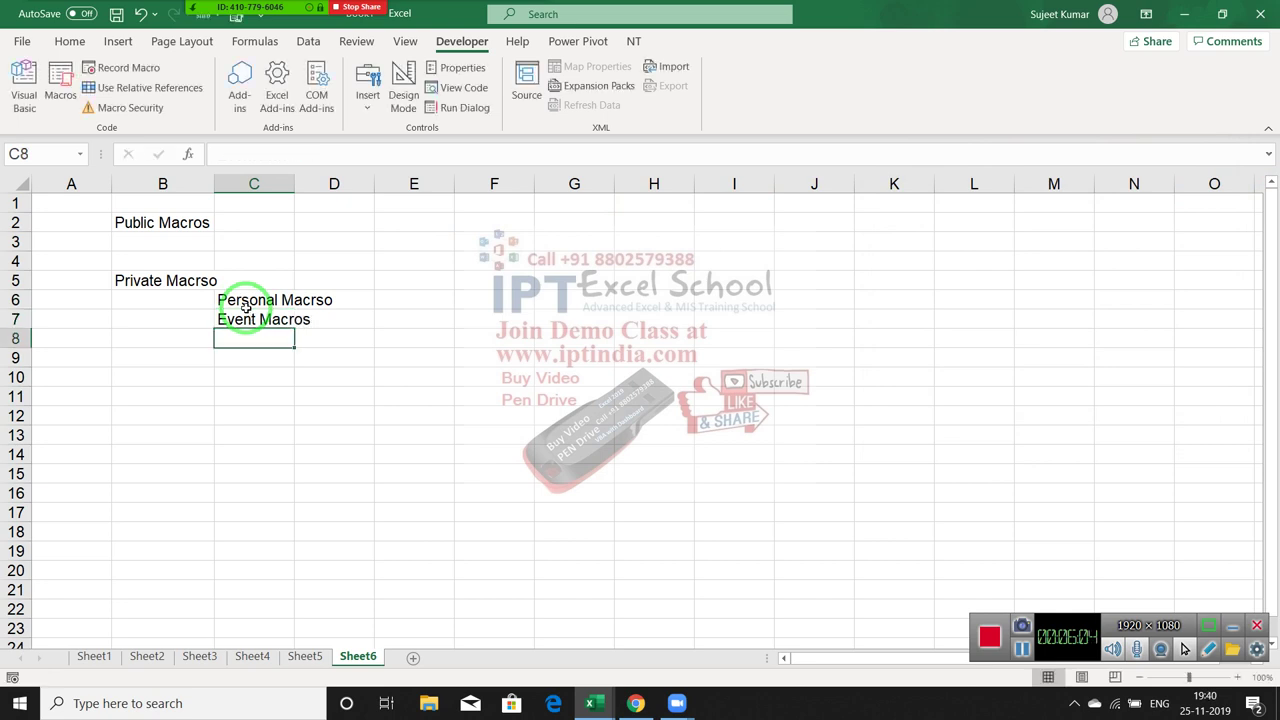
left_click(257, 285)
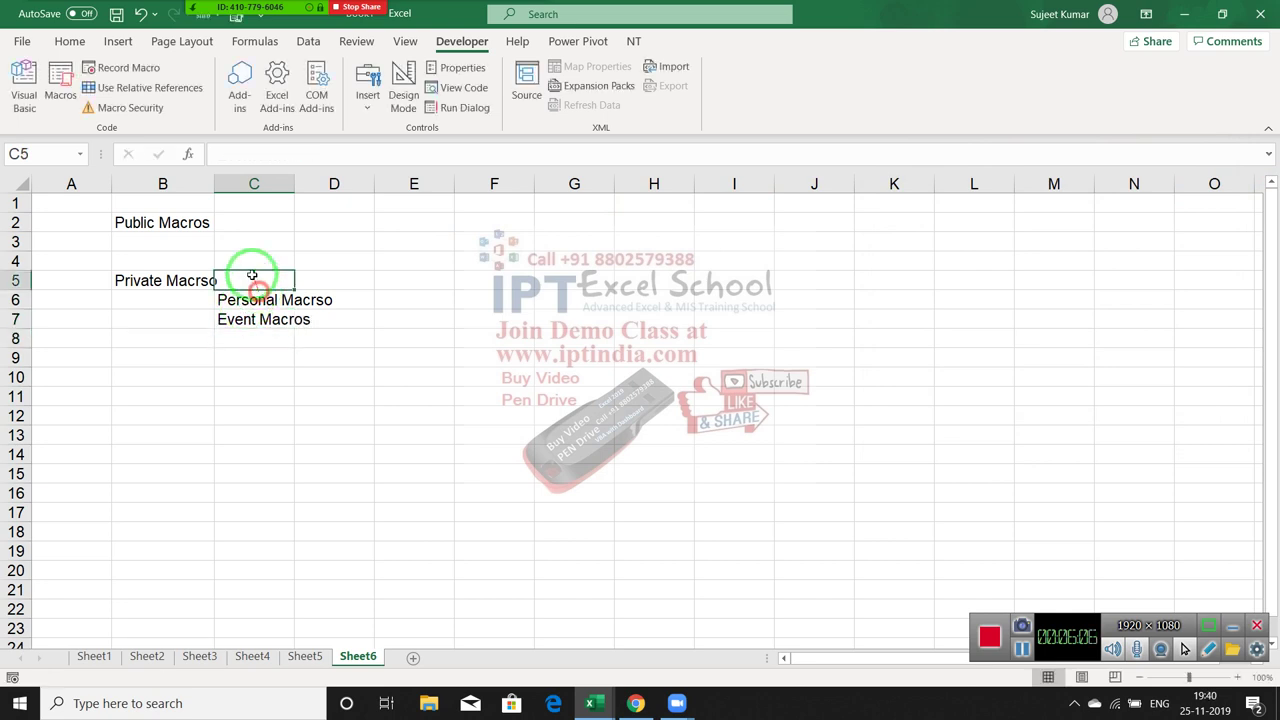
left_click(192, 222)
left_click(404, 223)
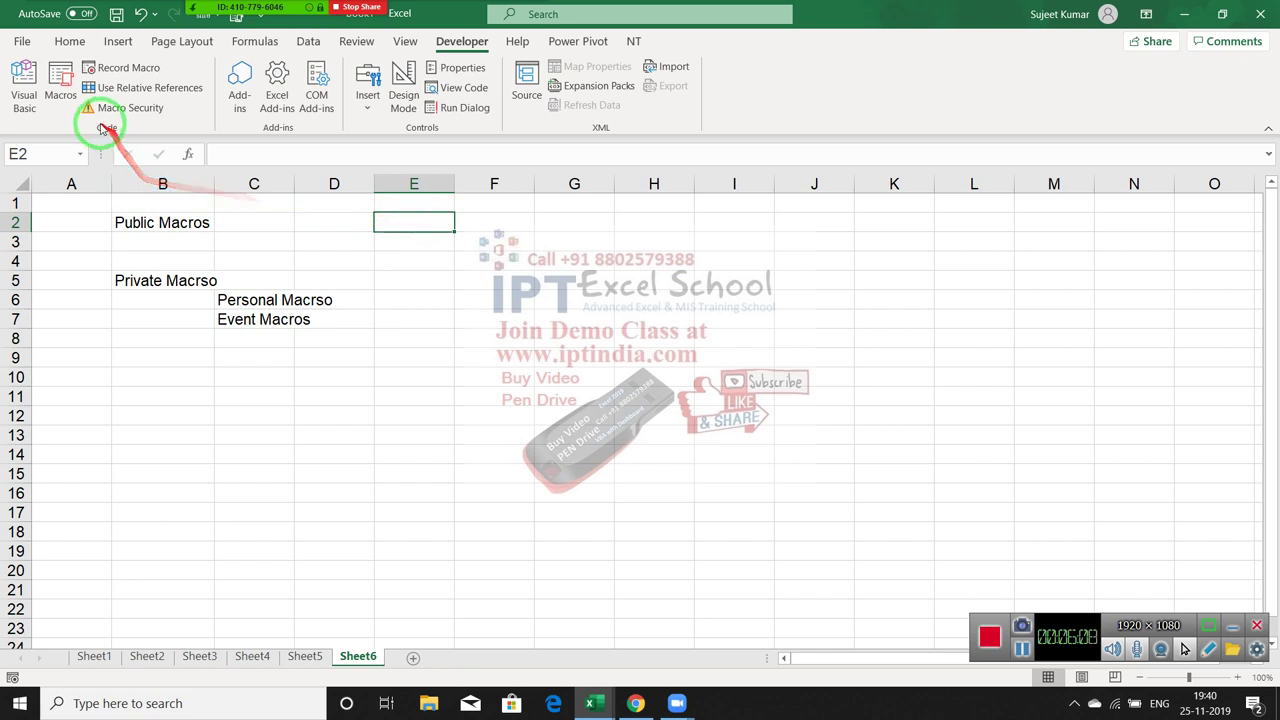
Run Macro1 from the macro list, then select C7 and cells G9:G12.
left_click(61, 90)
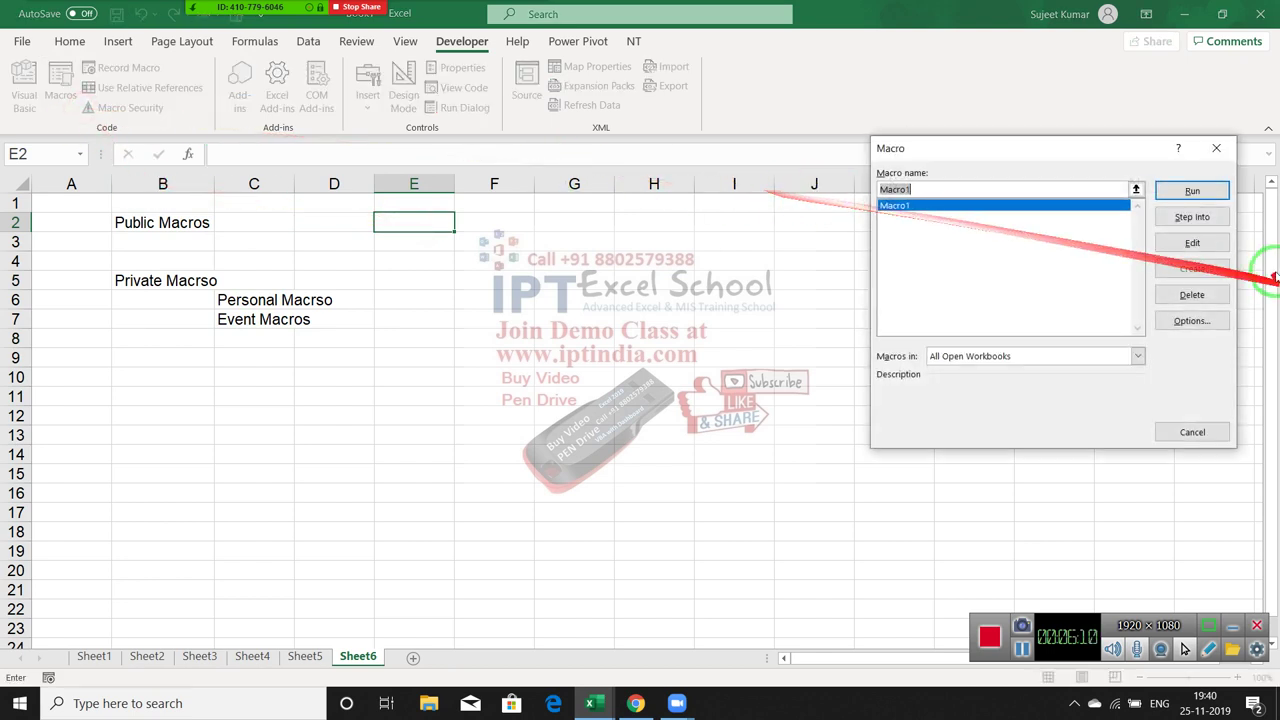
left_click(1186, 197)
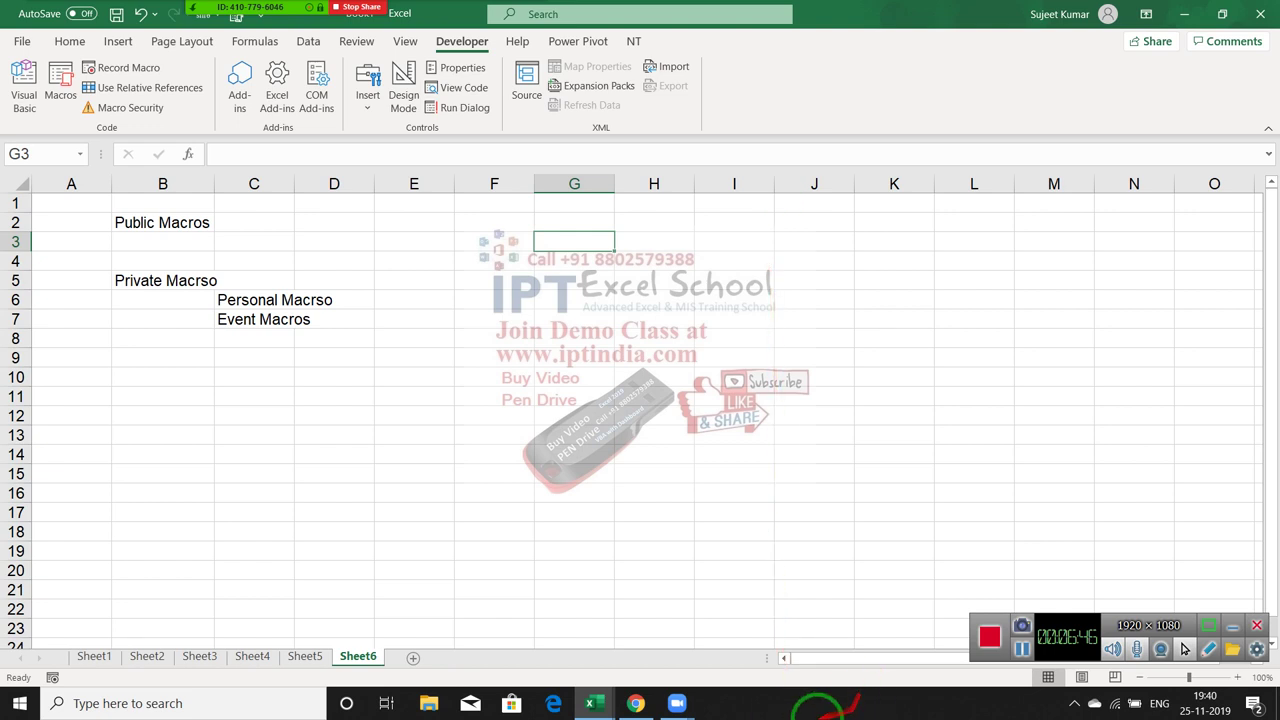
left_click(262, 319)
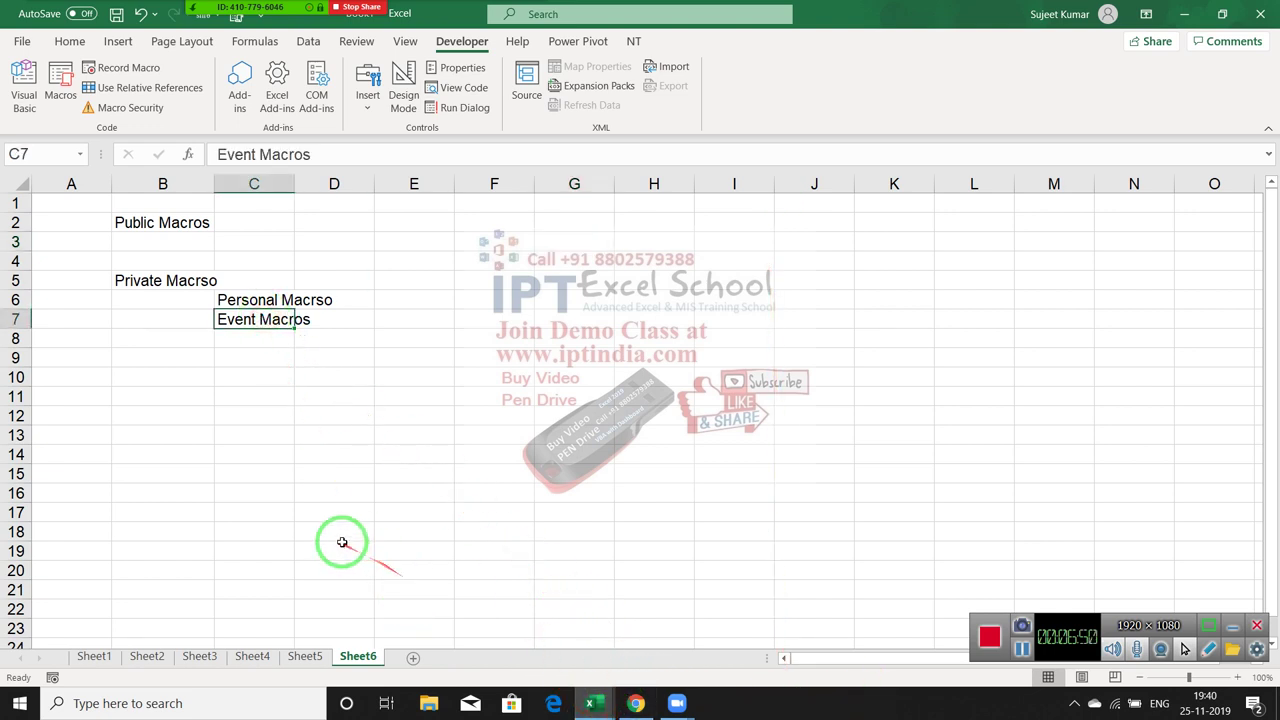
left_click_drag(572, 360, 576, 428)
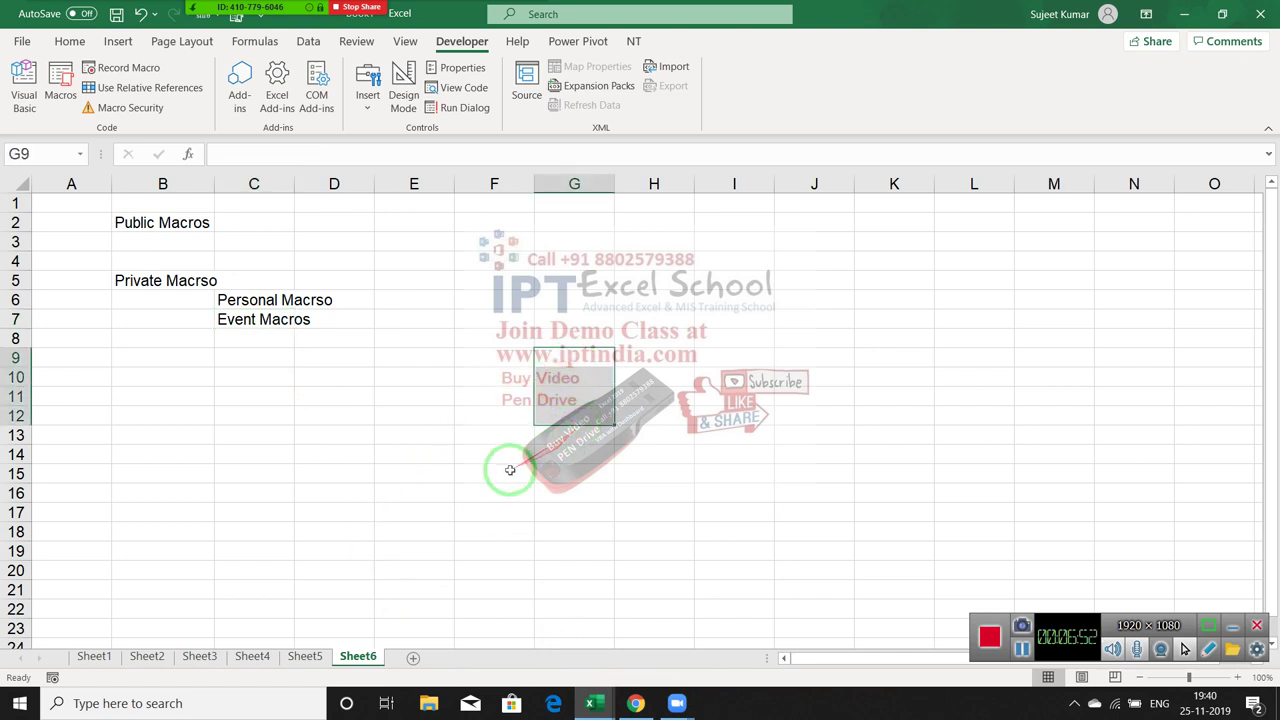
Open Sheet7's code and insert the Worksheet_SelectionChange event procedure.
left_click(412, 664)
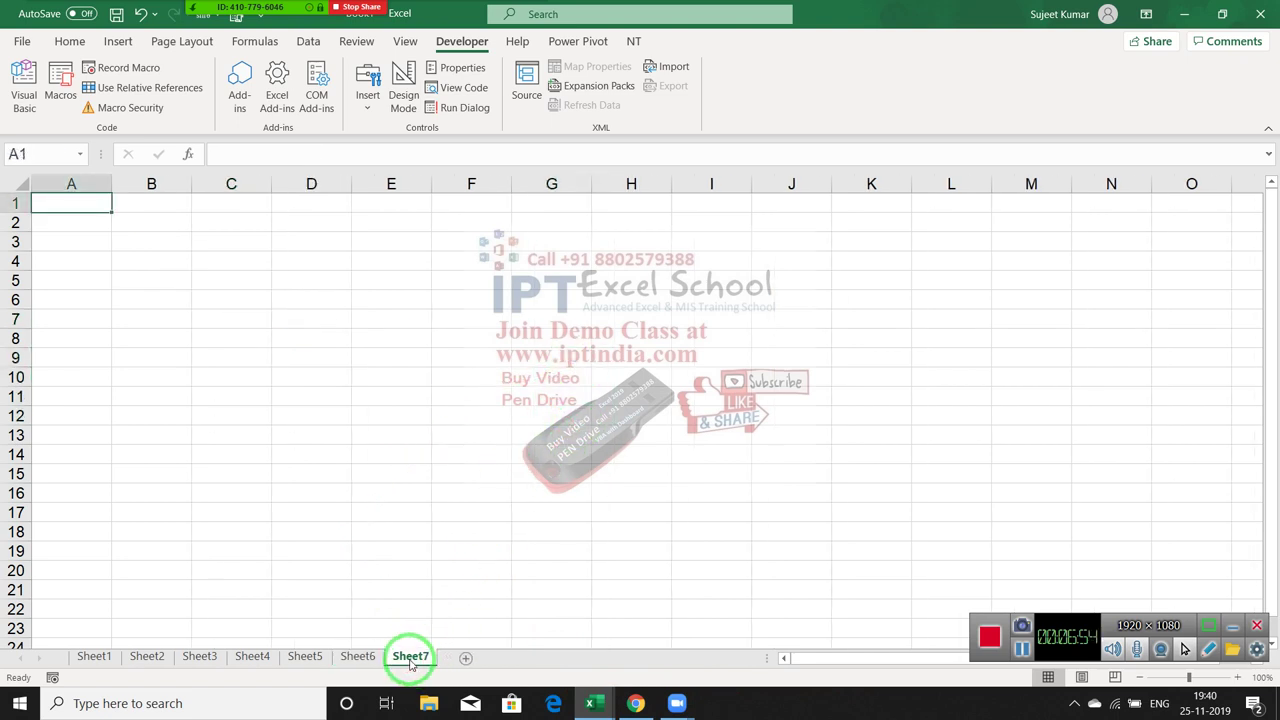
right_click(406, 657)
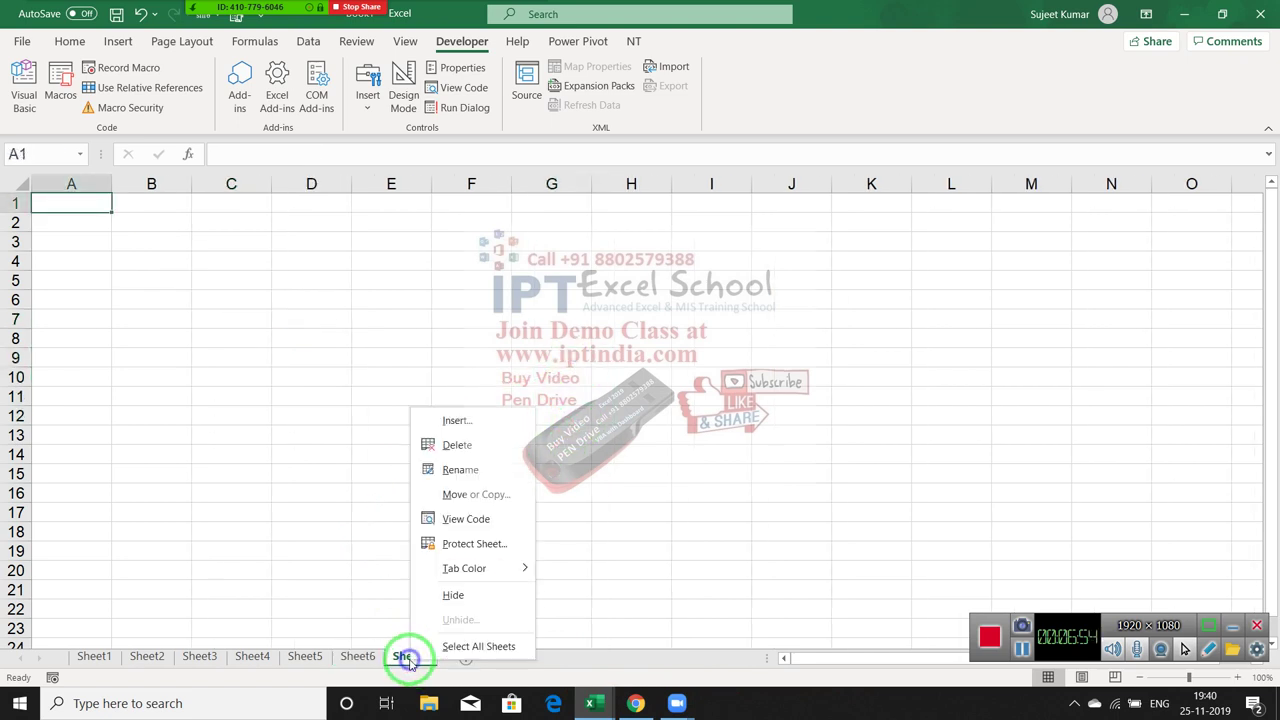
left_click(490, 521)
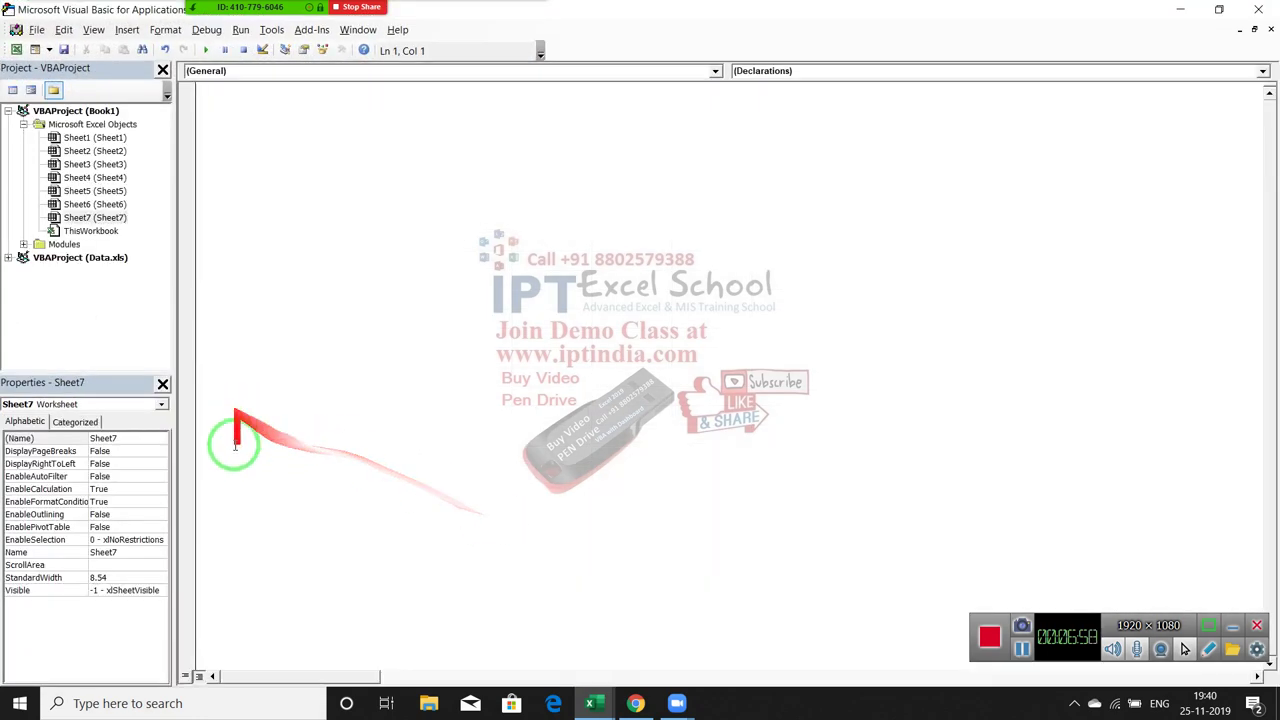
left_click(523, 70)
left_click(516, 94)
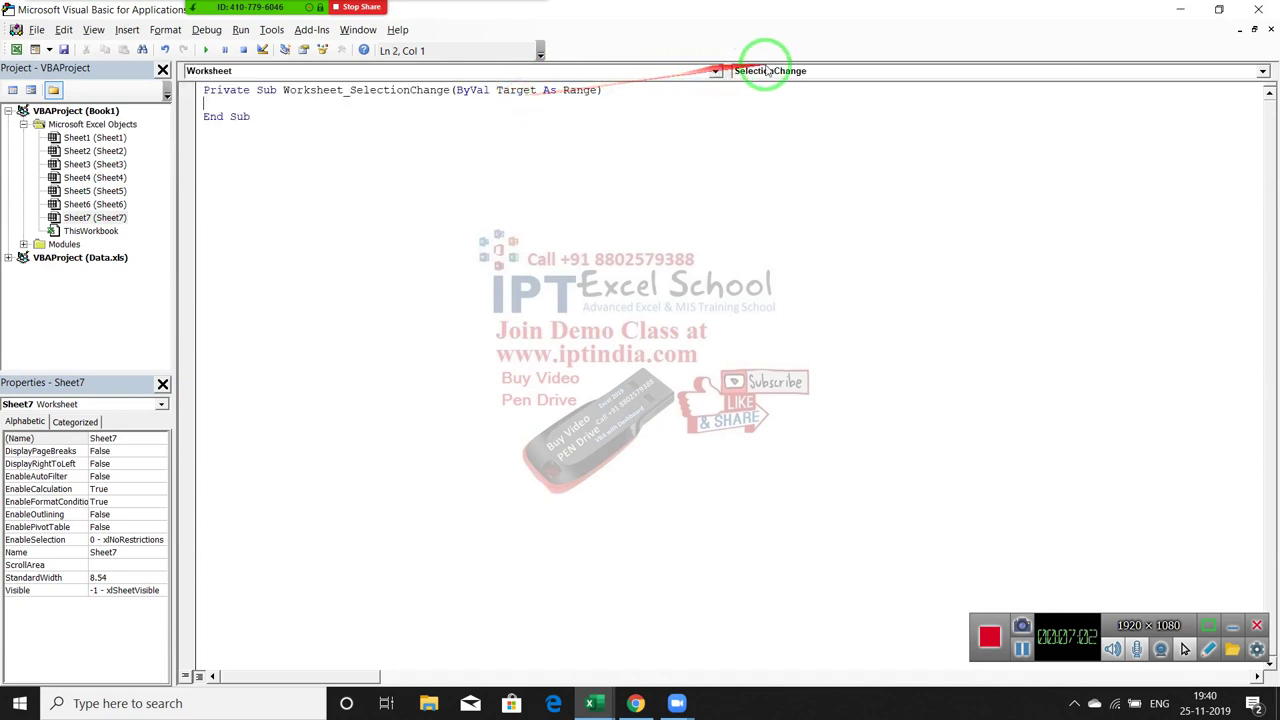
Write ActiveCell.Interior.Color = vbRed in the procedure and return to Excel with Alt+F11.
key("Return")
key("Return")
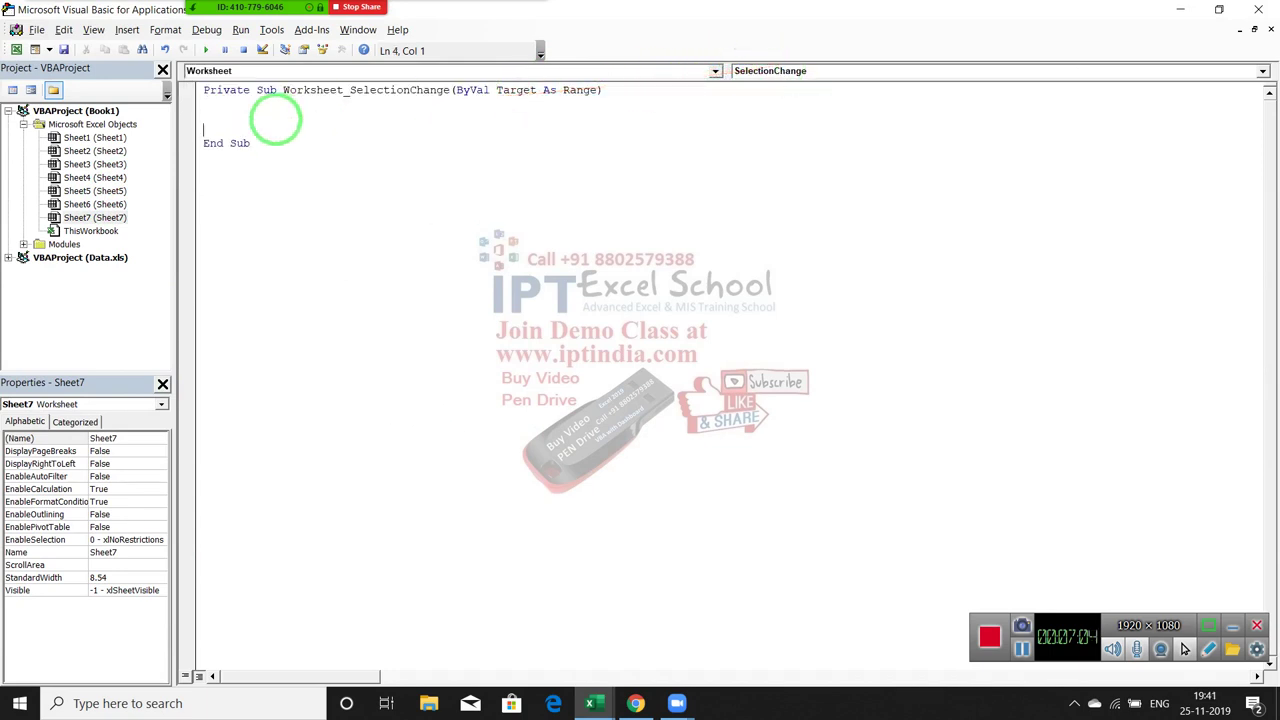
key("Up")
type("ac")
type("tive")
type("cell.")
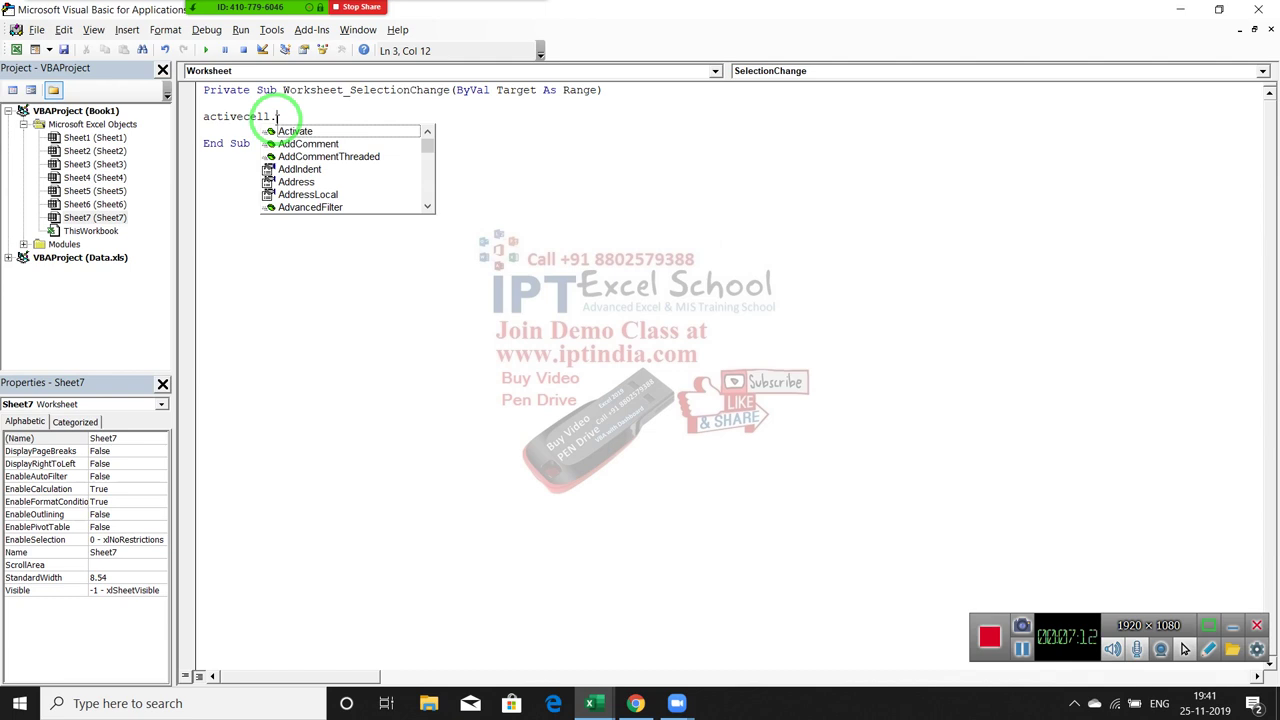
type("i")
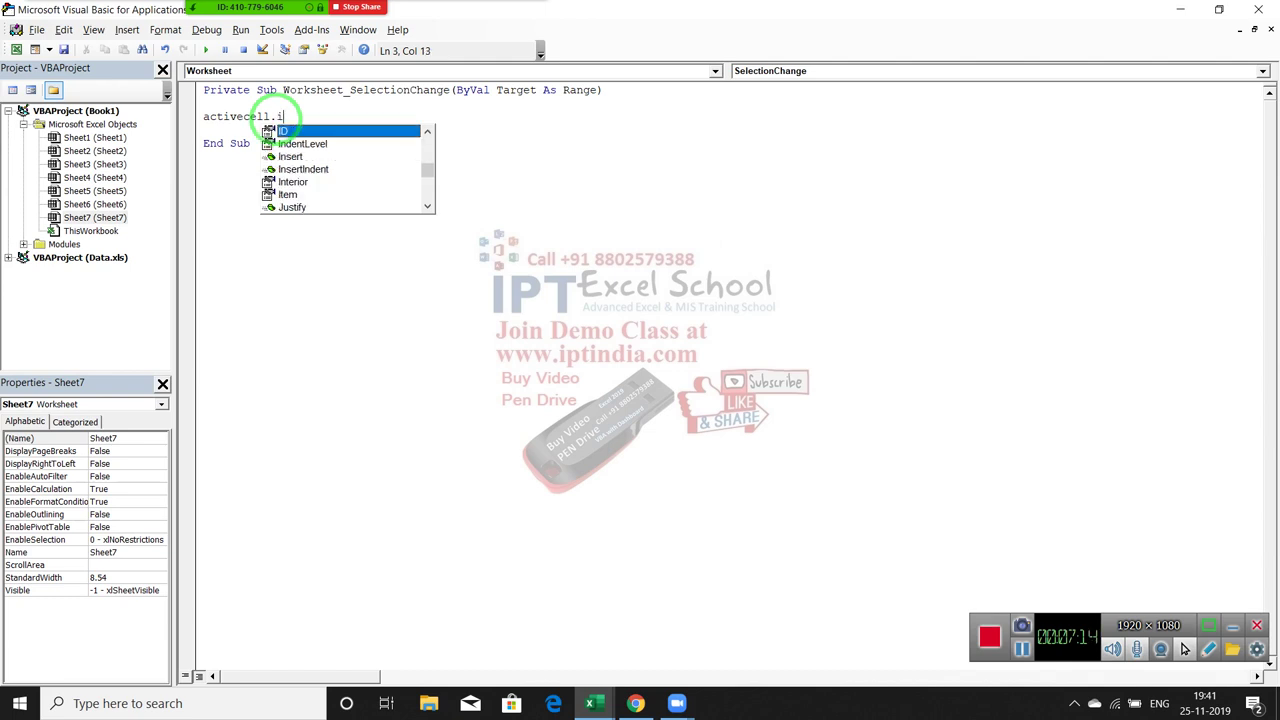
key("Down")
key("Down")
key("Down")
key("Down")
key("Tab")
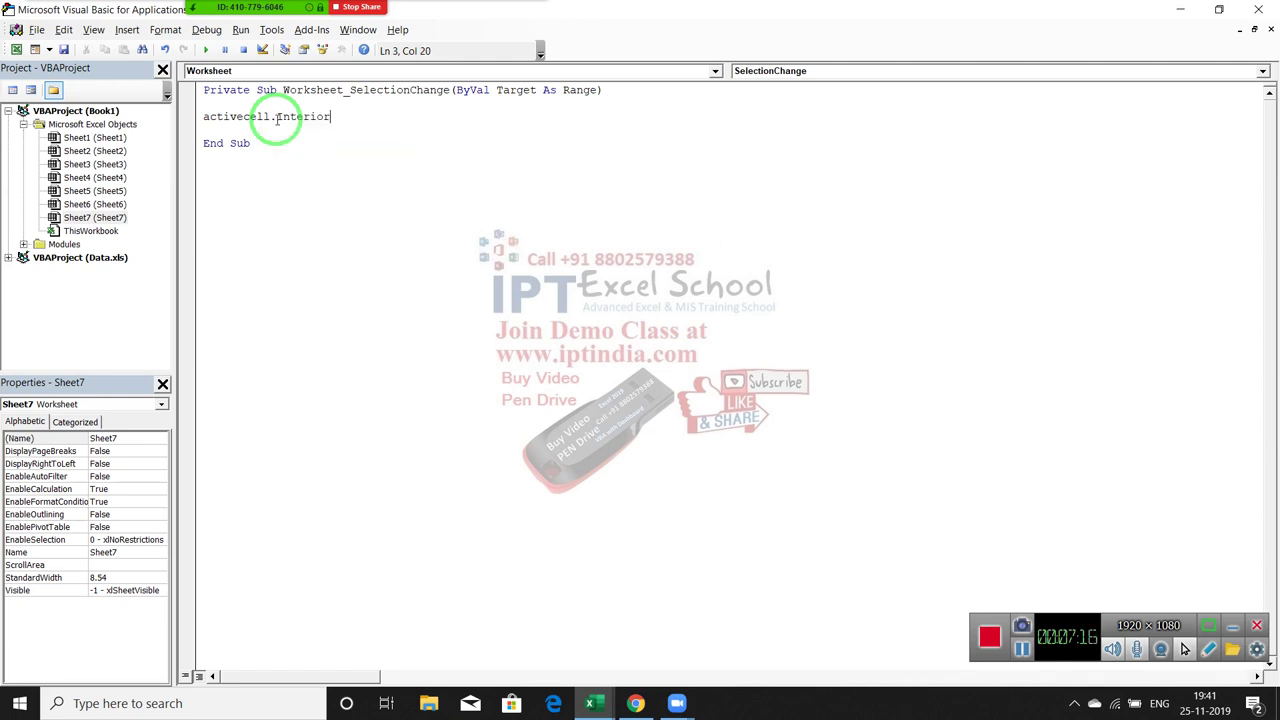
type(".co")
key("Tab")
type("=vbre")
type("d")
key("Return")
key("alt+F11")
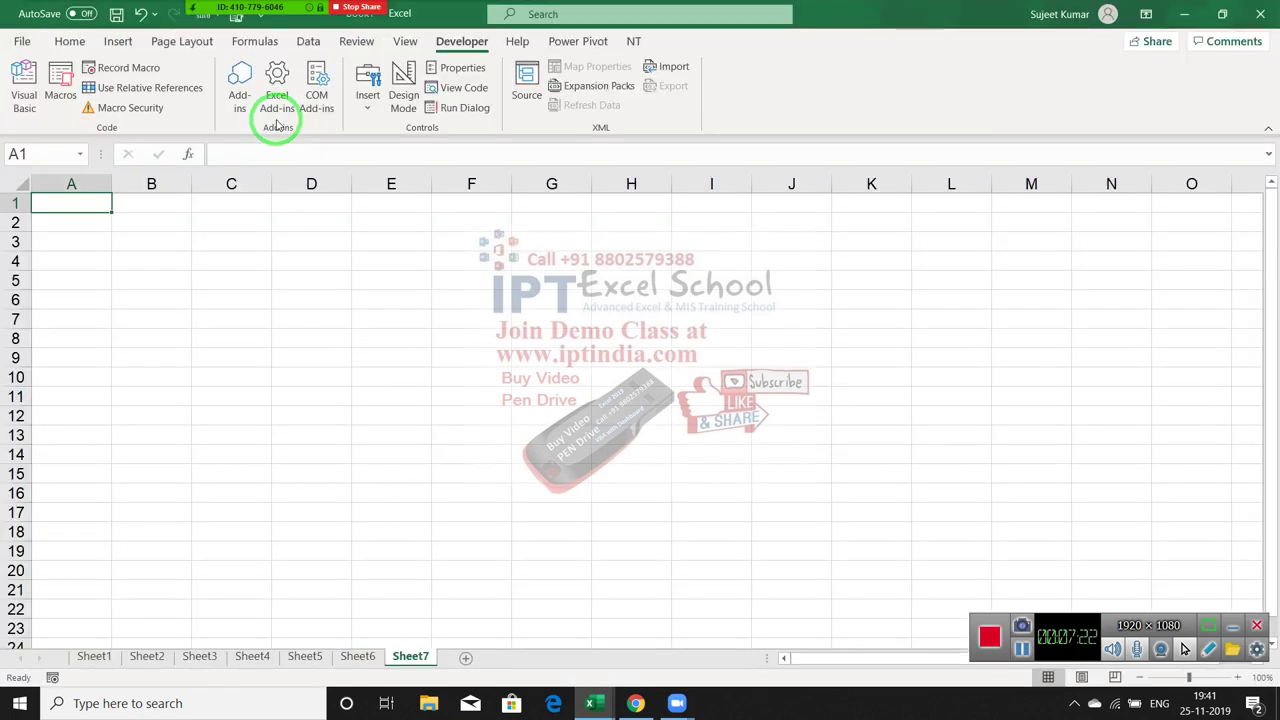
Select cells E10, C6, C9, B9, B4, D2, G4, H9, H11 and F14 so each turns red.
left_click(362, 372)
left_click(234, 300)
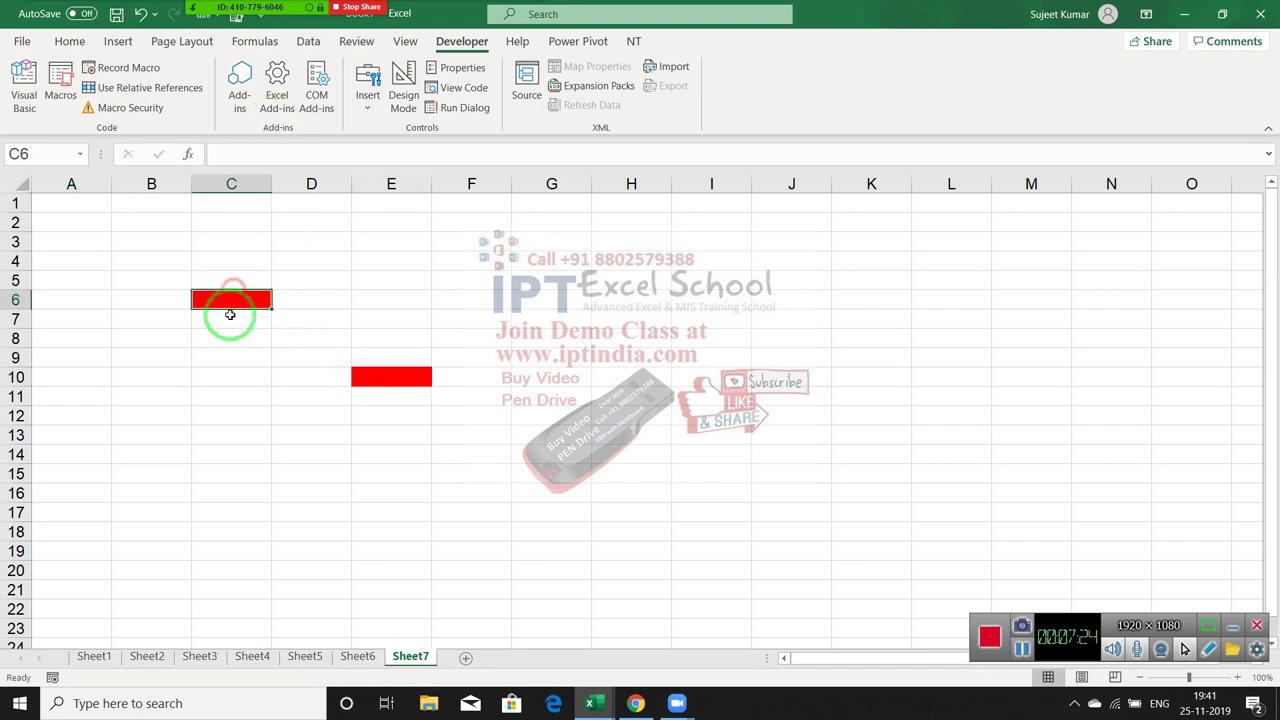
left_click(215, 358)
left_click(145, 357)
left_click(138, 259)
left_click(311, 221)
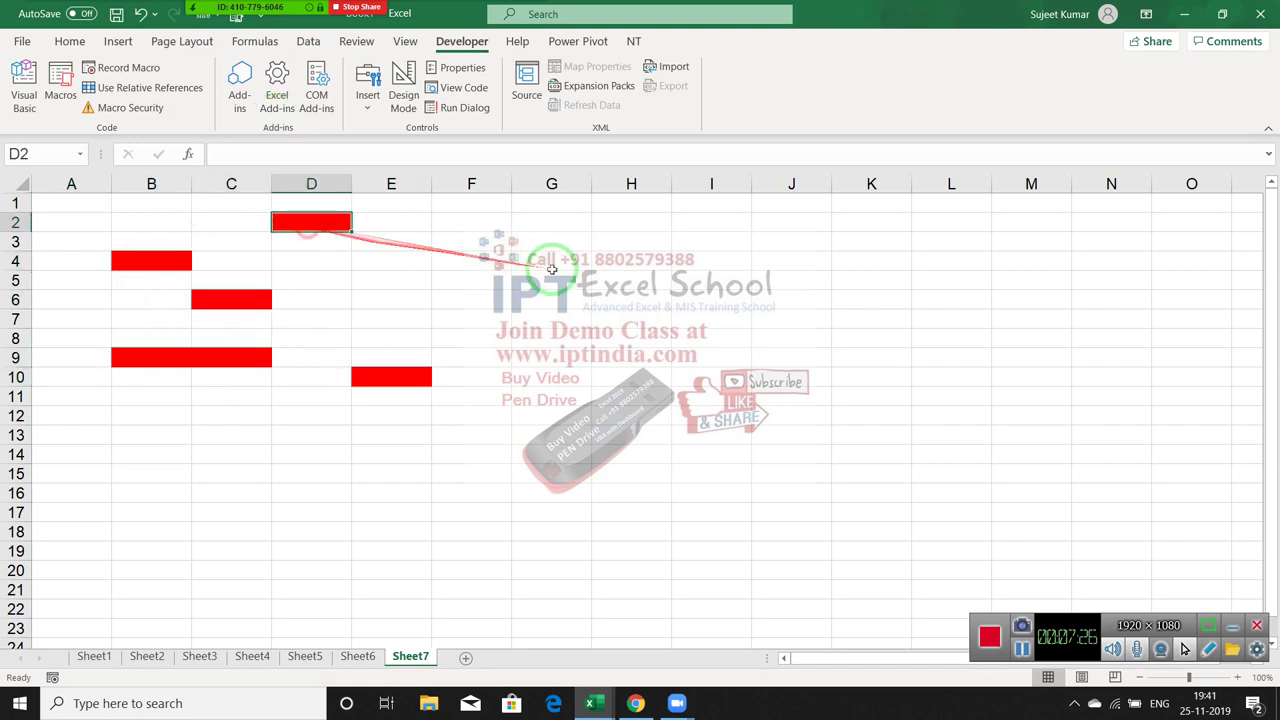
left_click(551, 260)
left_click(631, 357)
left_click(631, 396)
left_click(503, 454)
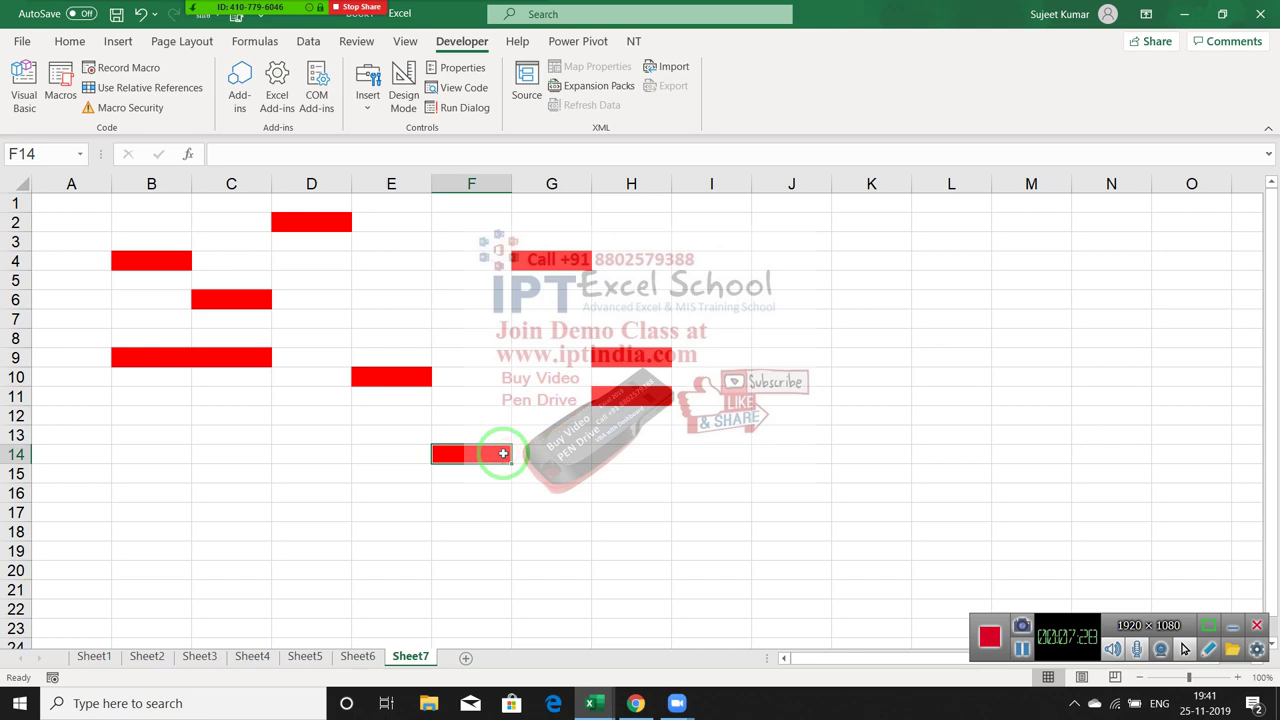
Highlight the red-colour line in the sheet's code, then select J5 to show it turns red.
key("alt+F11")
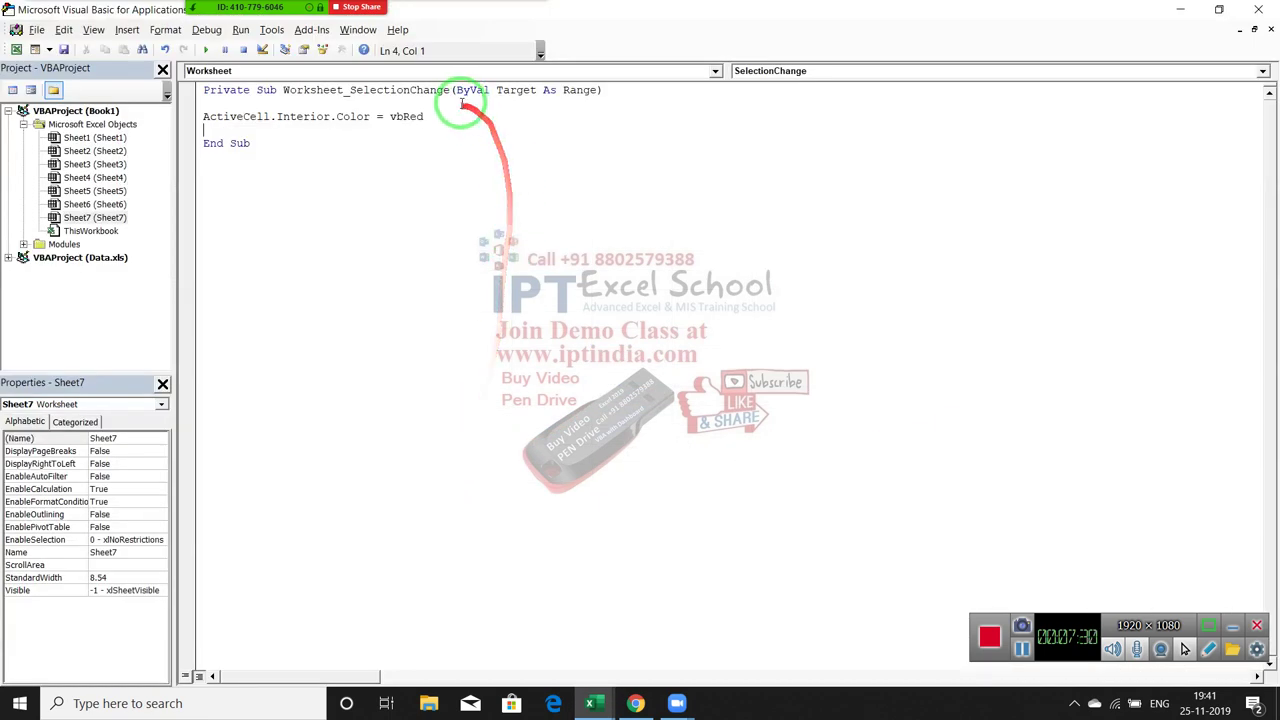
left_click_drag(428, 116, 205, 106)
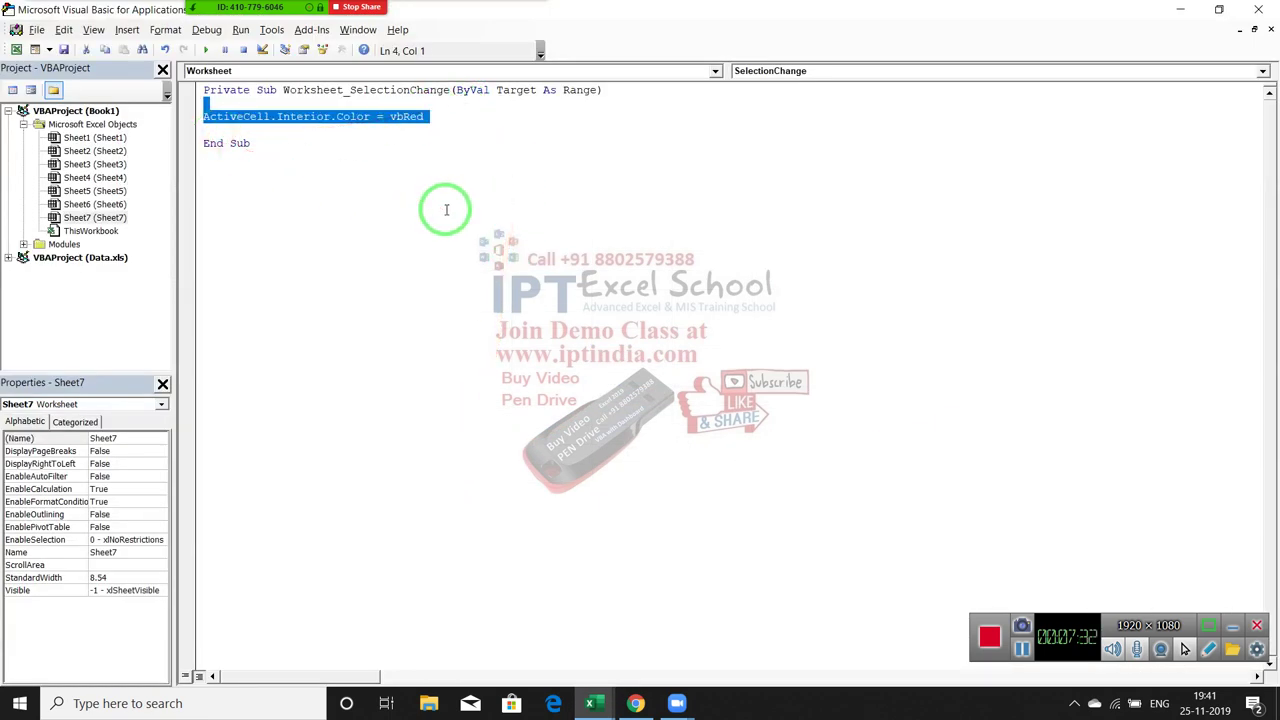
key("alt+F11")
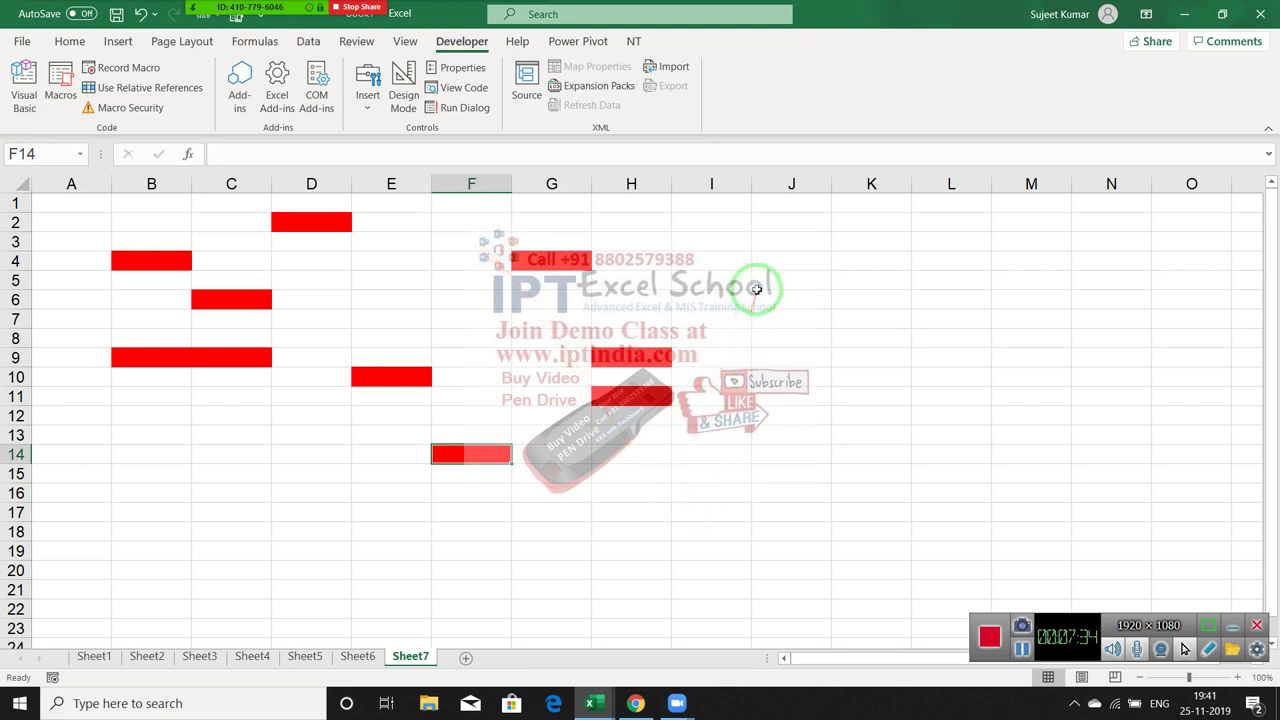
left_click(782, 280)
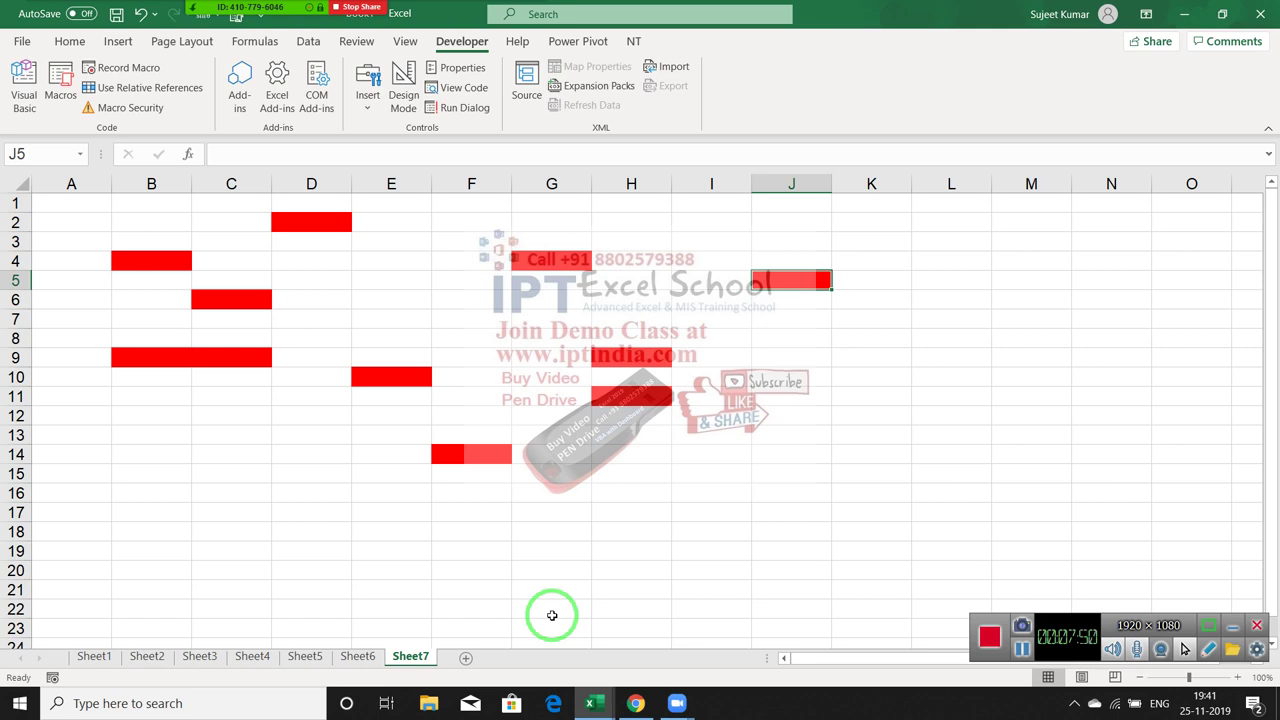
On Sheet6, walk through the Public, Private, Personal and Event macro entries in B2–C7.
left_click(360, 658)
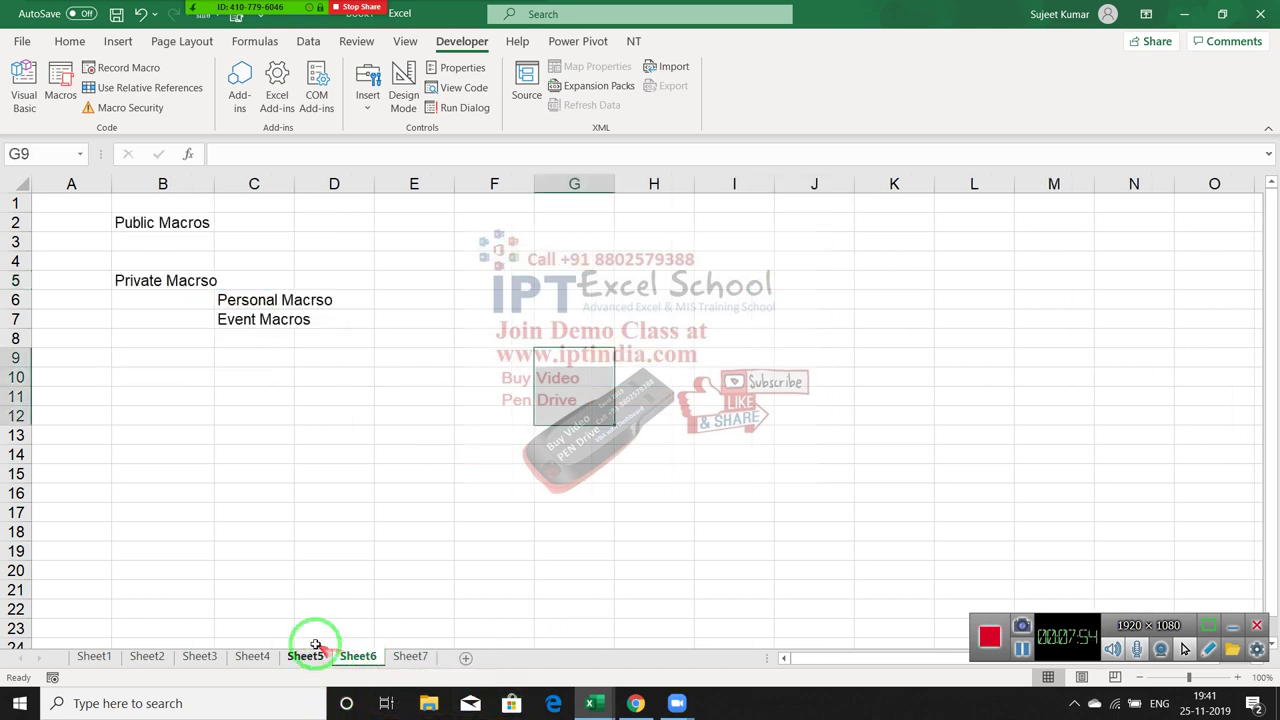
left_click(238, 316)
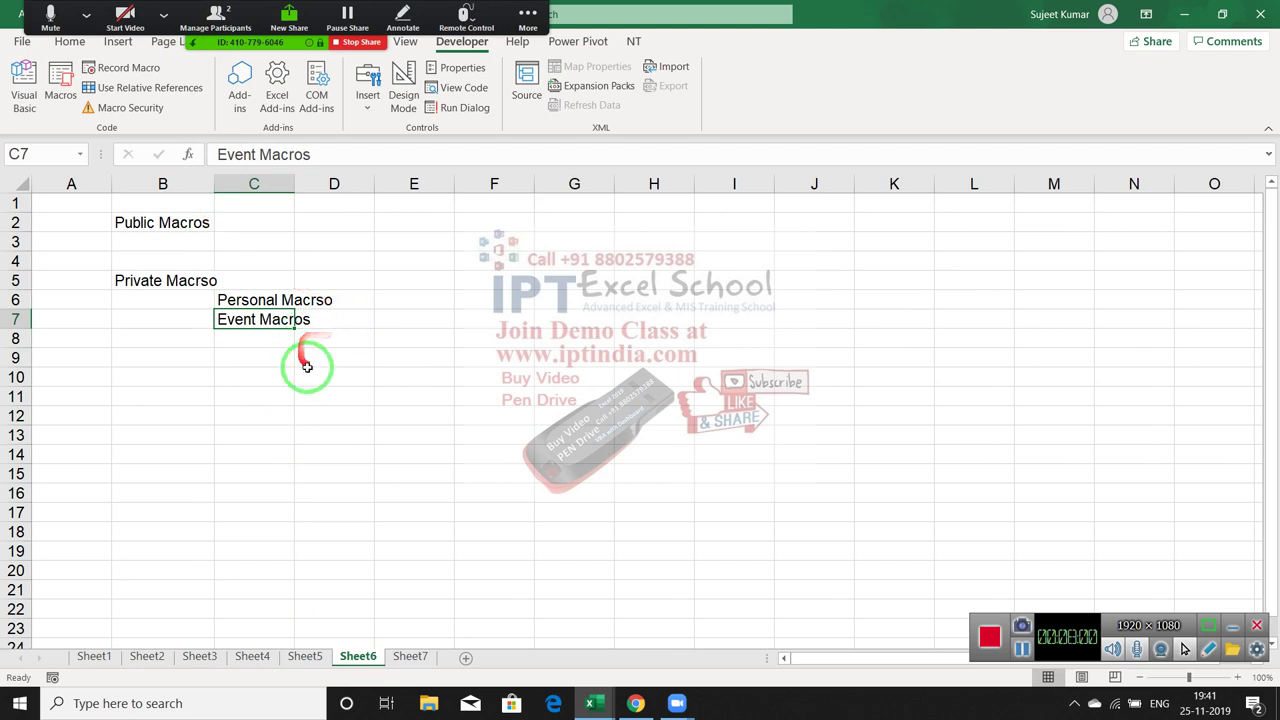
left_click(192, 223)
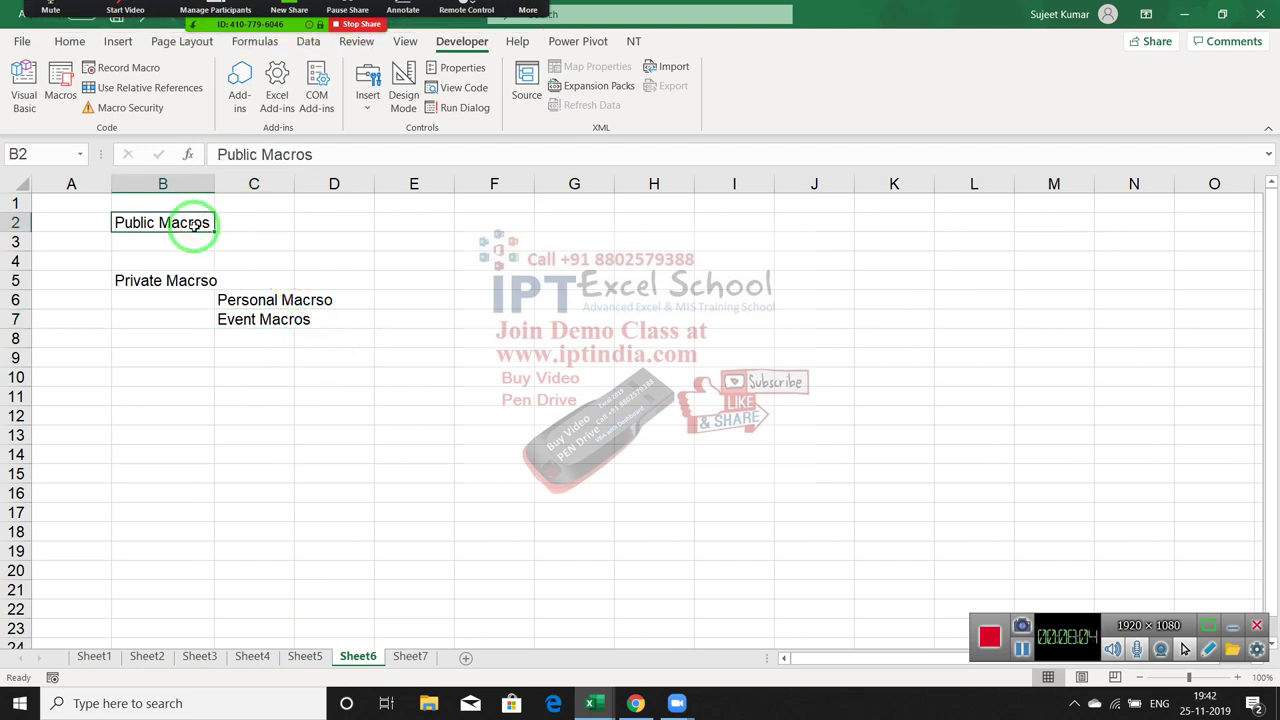
left_click(186, 282)
left_click(238, 299)
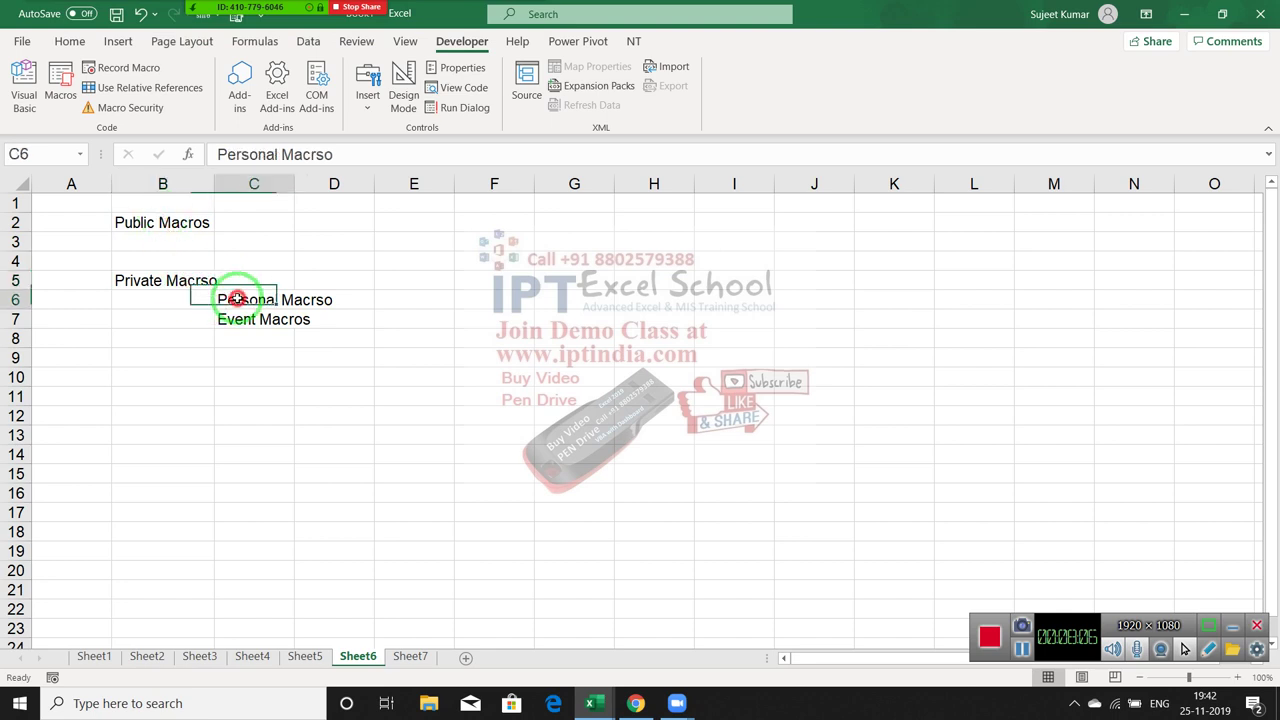
left_click(240, 320)
left_click(171, 222)
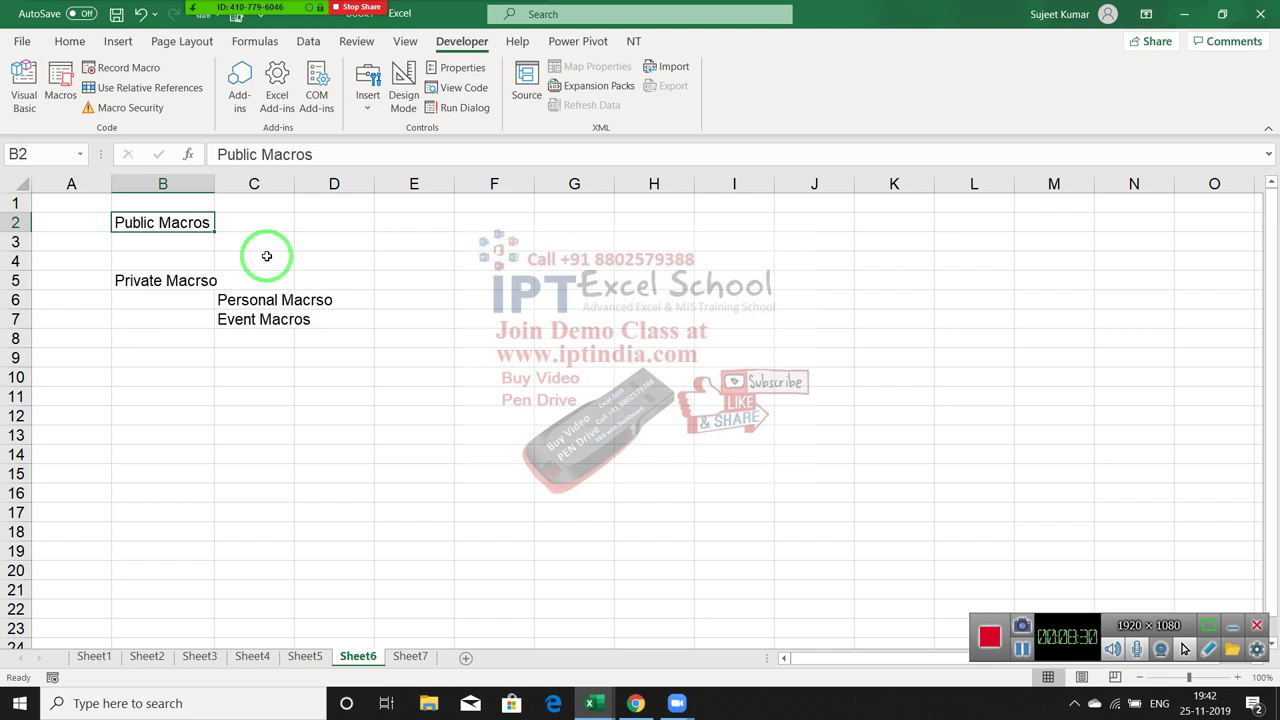
left_click(267, 296)
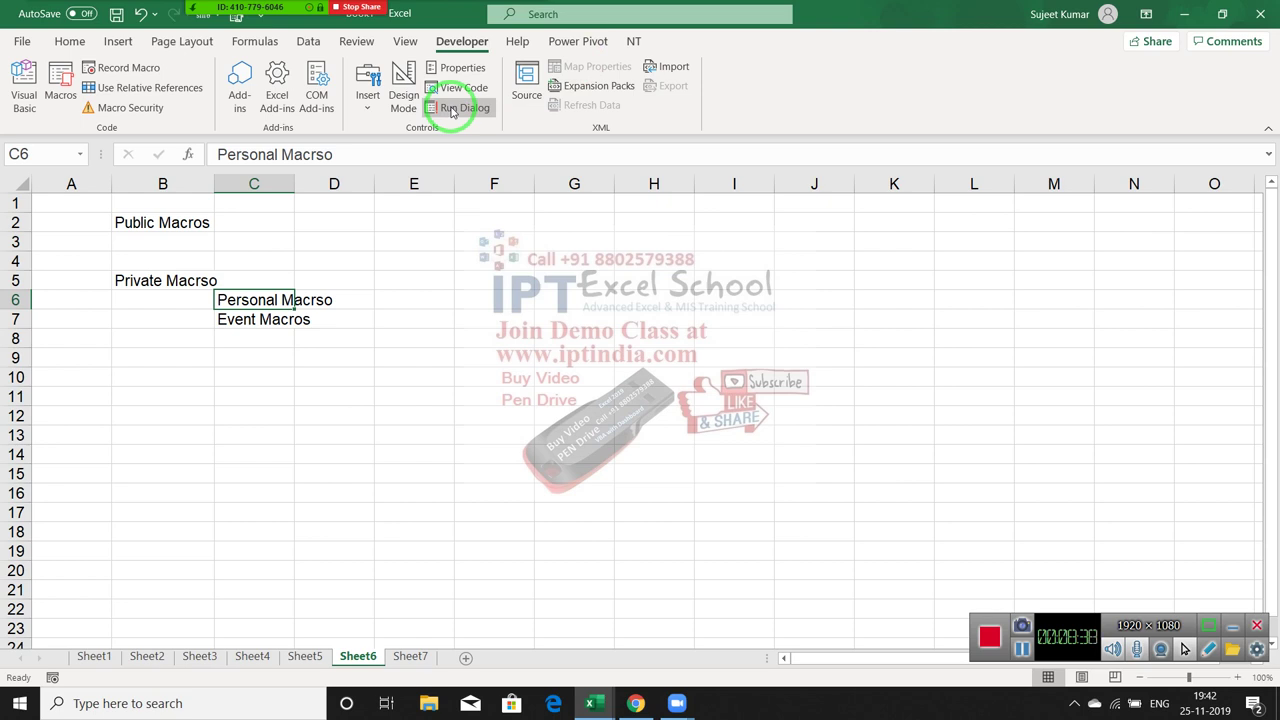
key("Down")
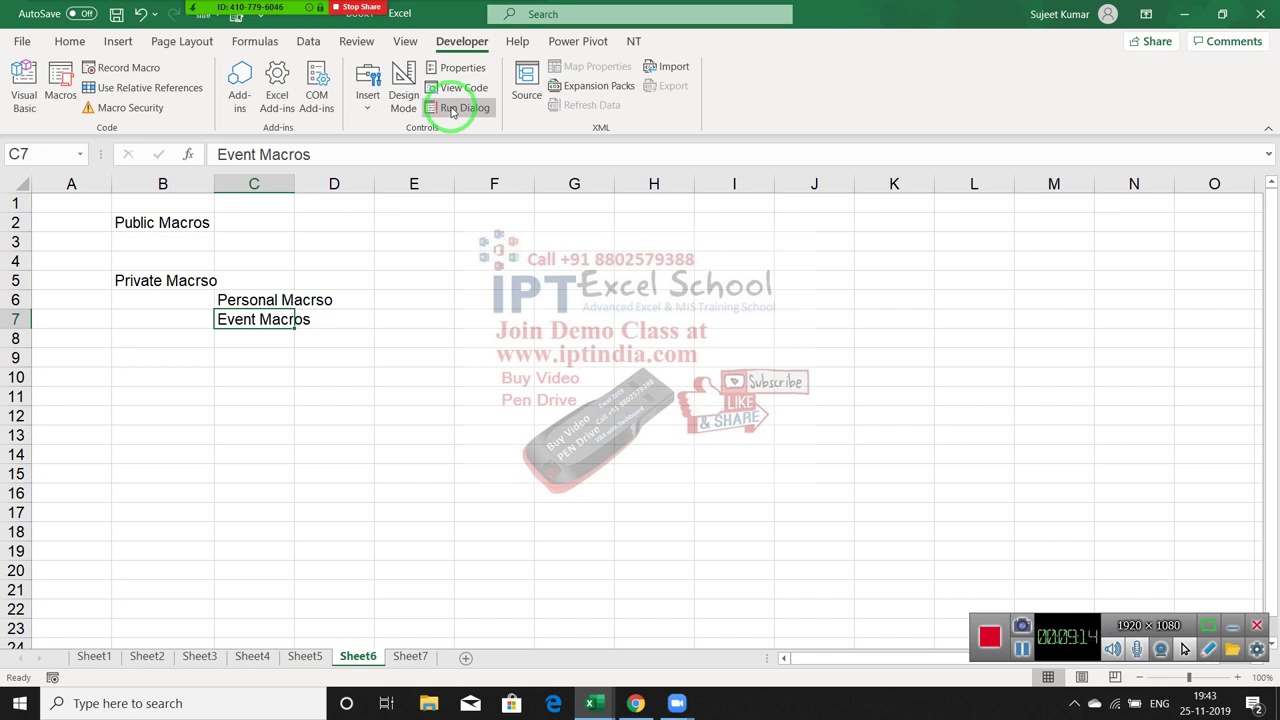
Revisit Sheet7's red cells, then select the macro list B1:D8 on Sheet6.
left_click(430, 456)
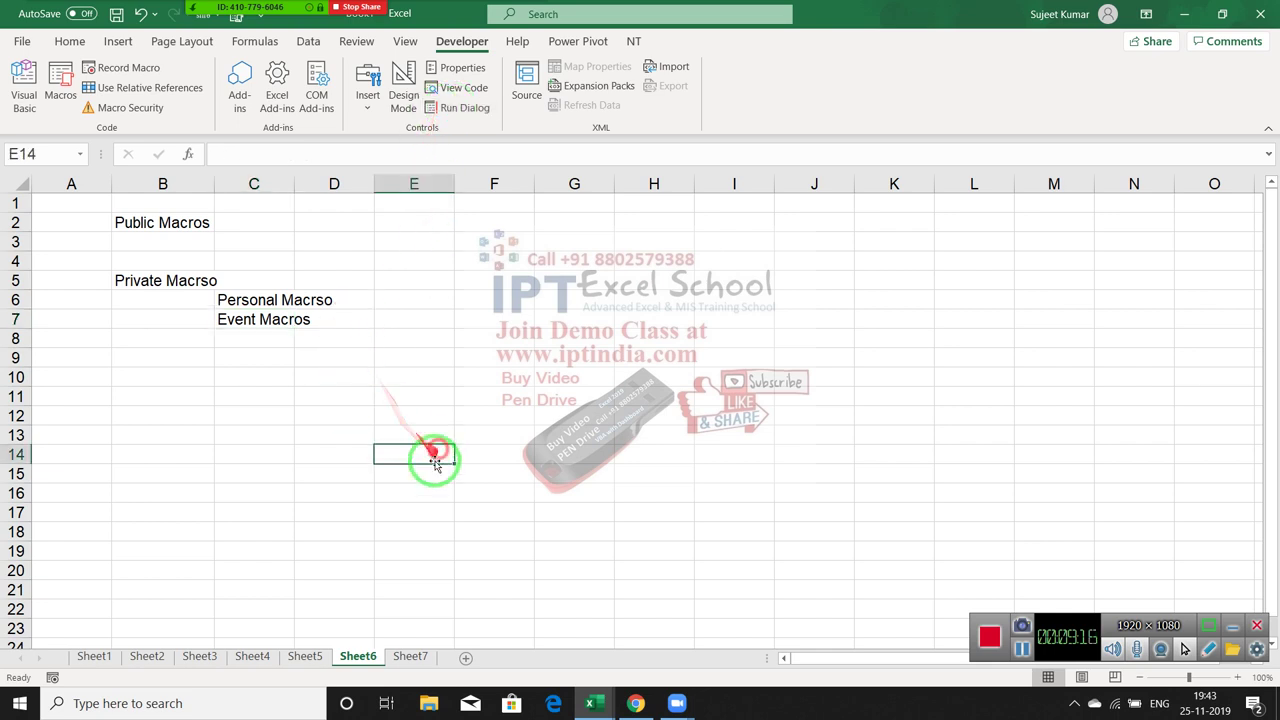
left_click(406, 656)
left_click(357, 656)
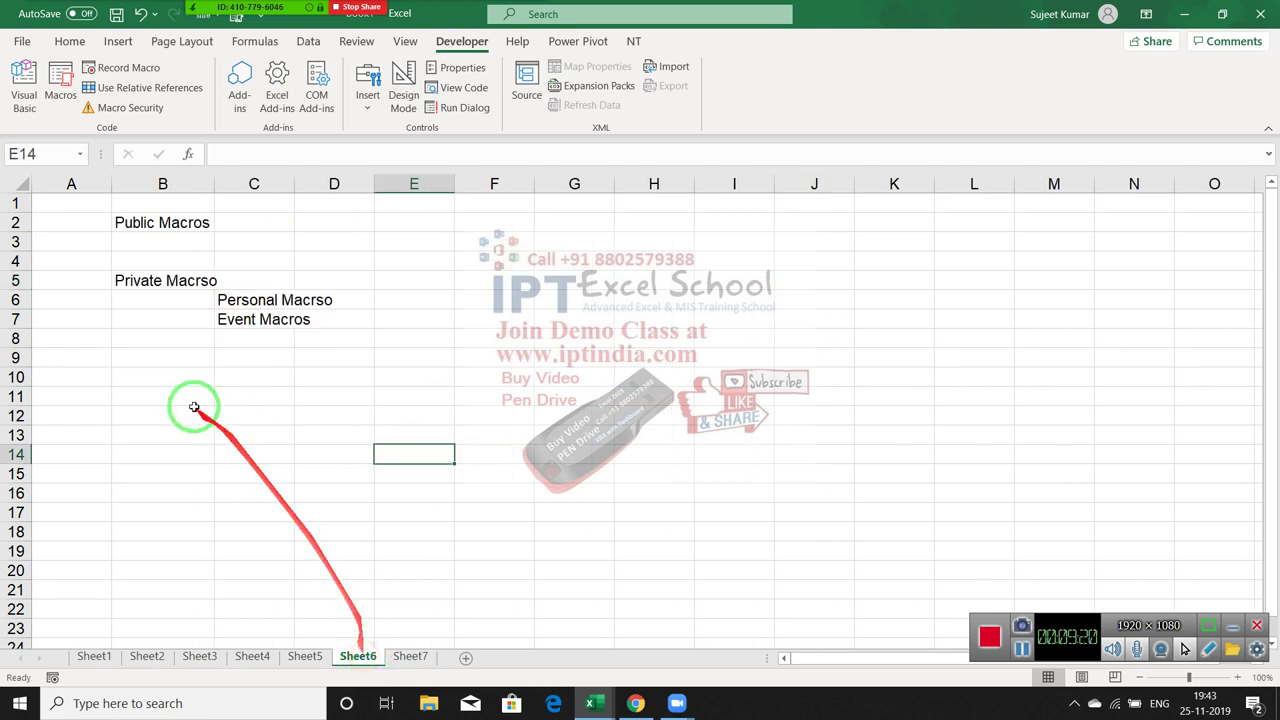
left_click_drag(114, 200, 306, 337)
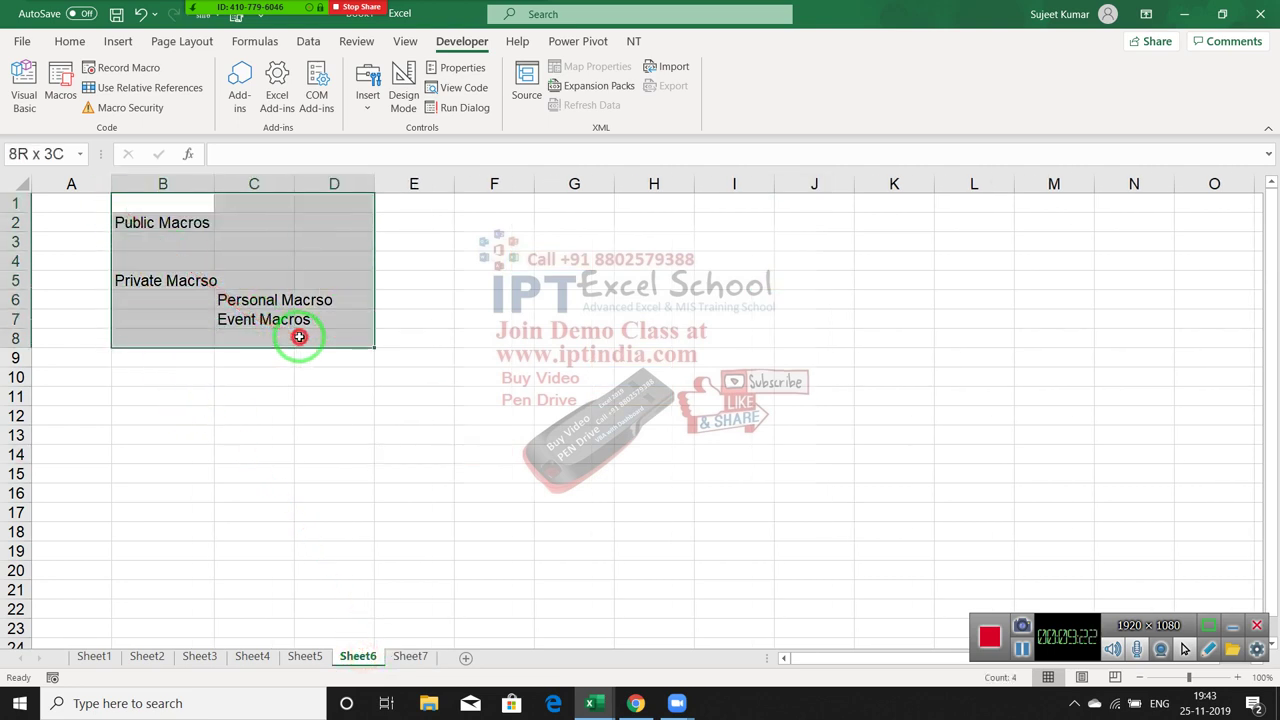
left_click(297, 382)
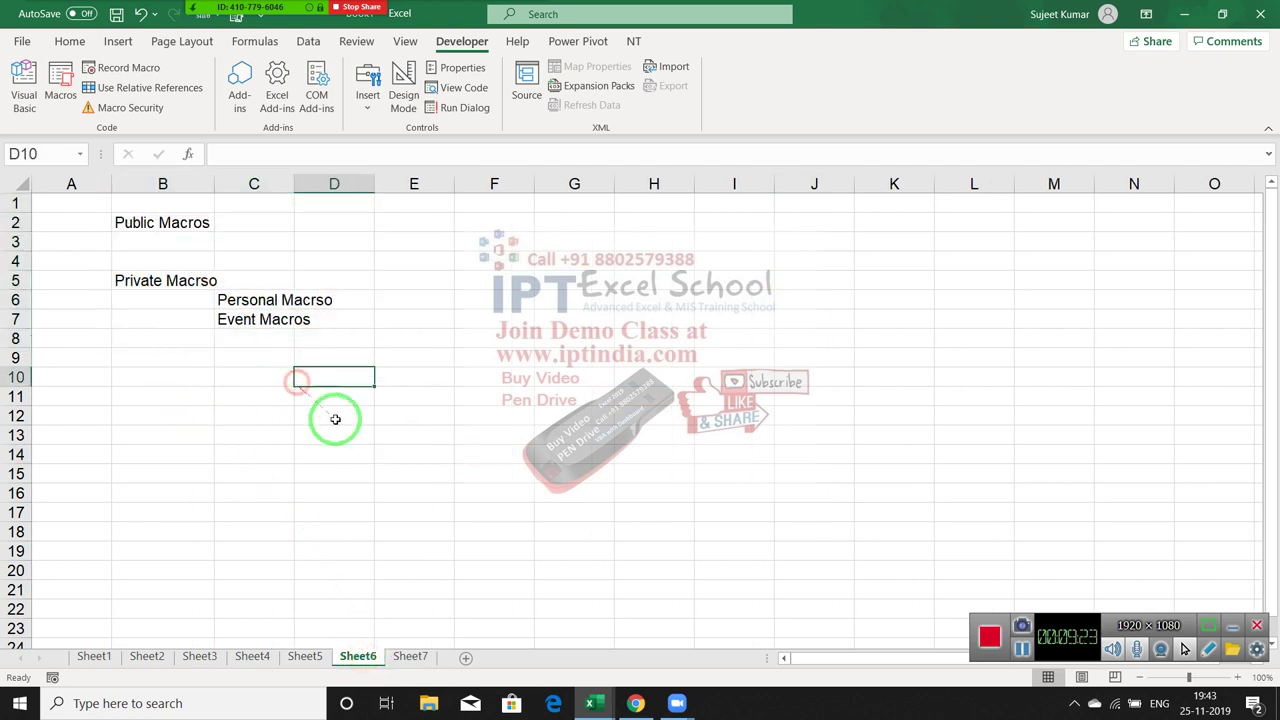
Add a new blank Sheet8 and bring up Developer > Macro Security.
left_click(428, 660)
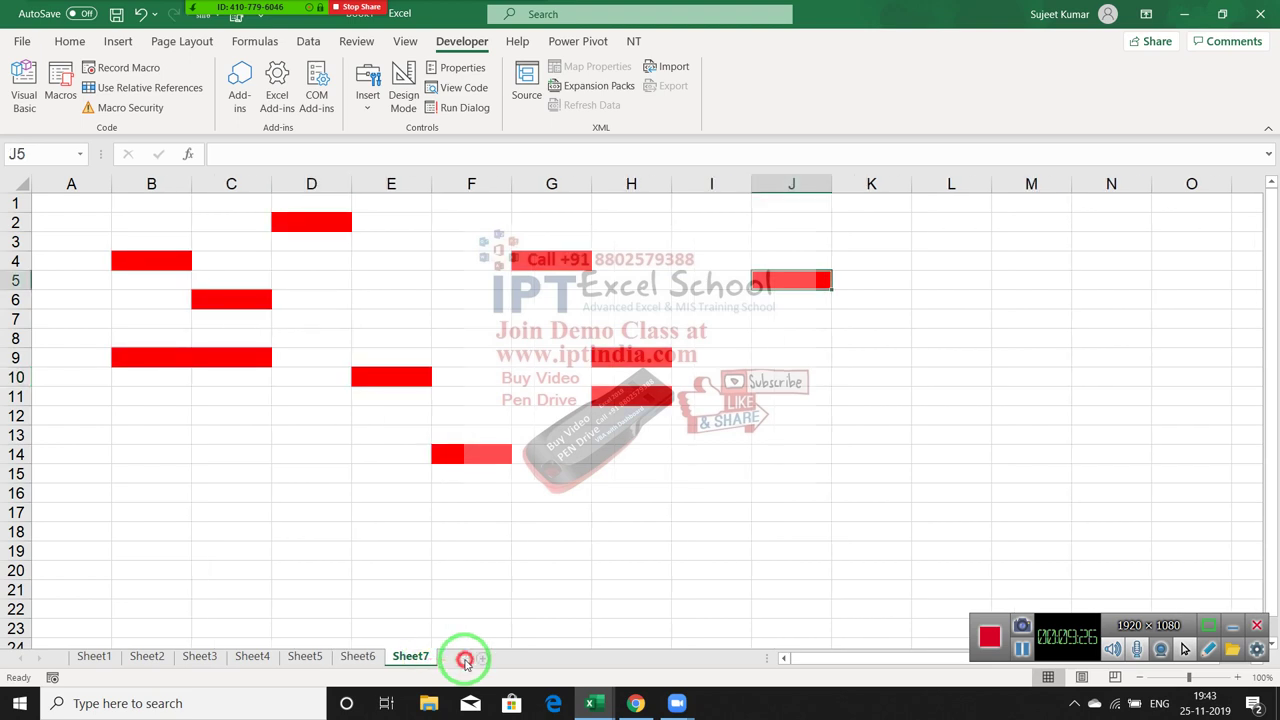
left_click(465, 658)
left_click(268, 240)
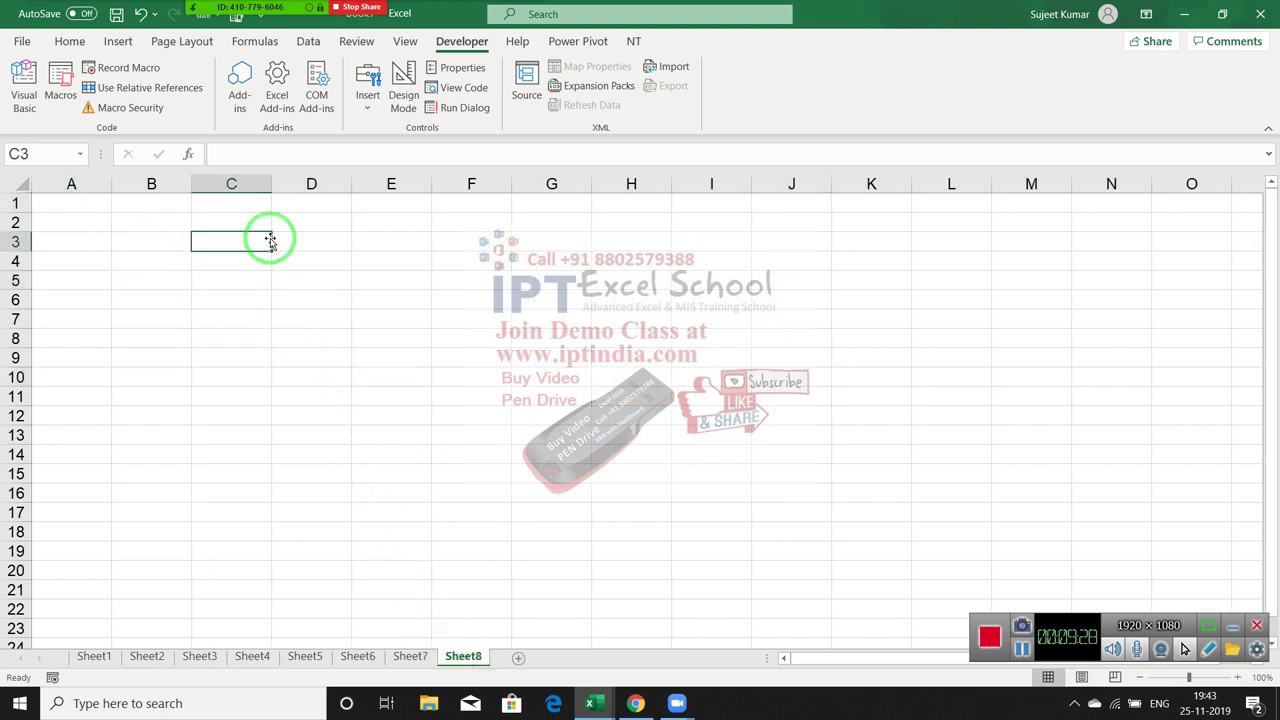
left_click(476, 48)
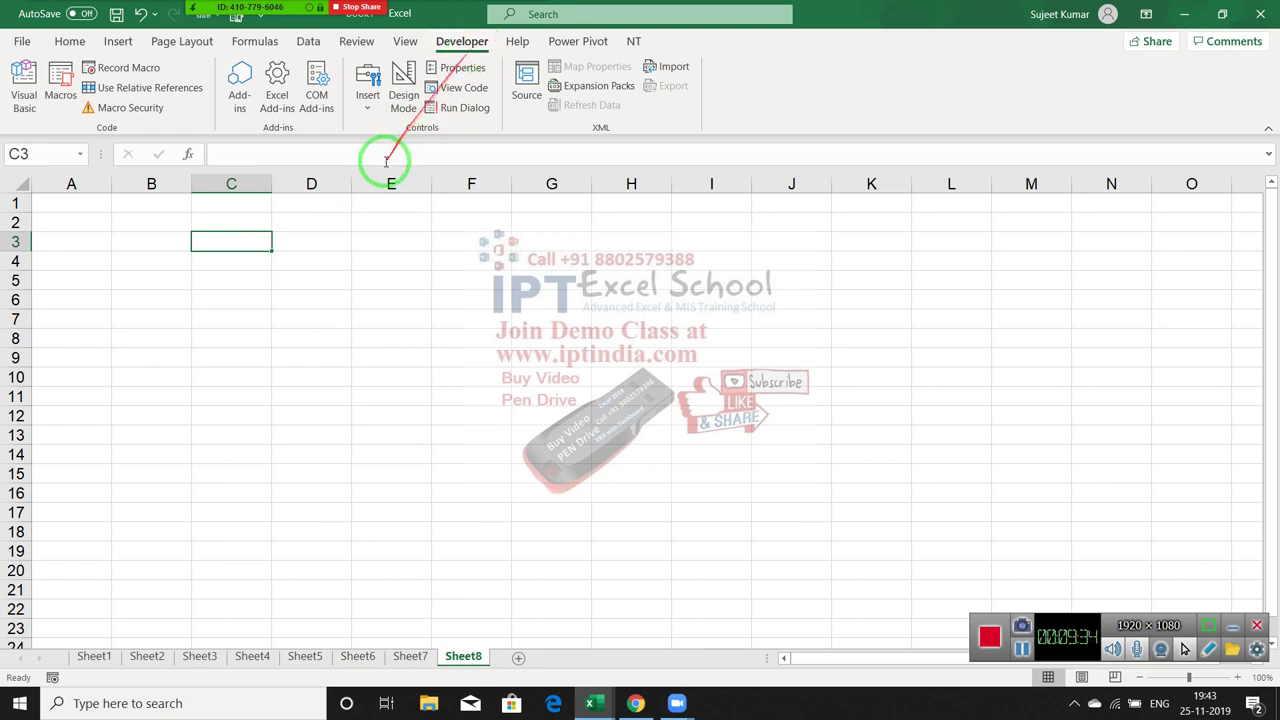
left_click(141, 112)
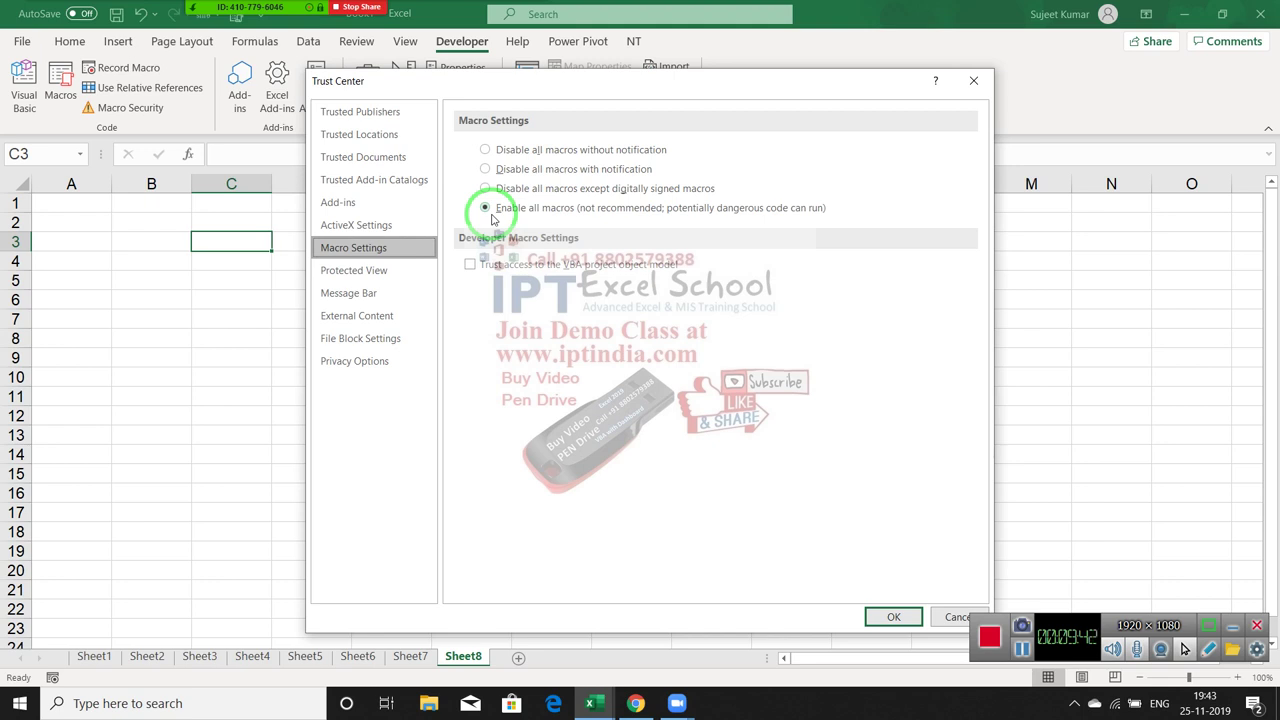
Confirm Enable all macros and close the Trust Center with OK.
key("Return")
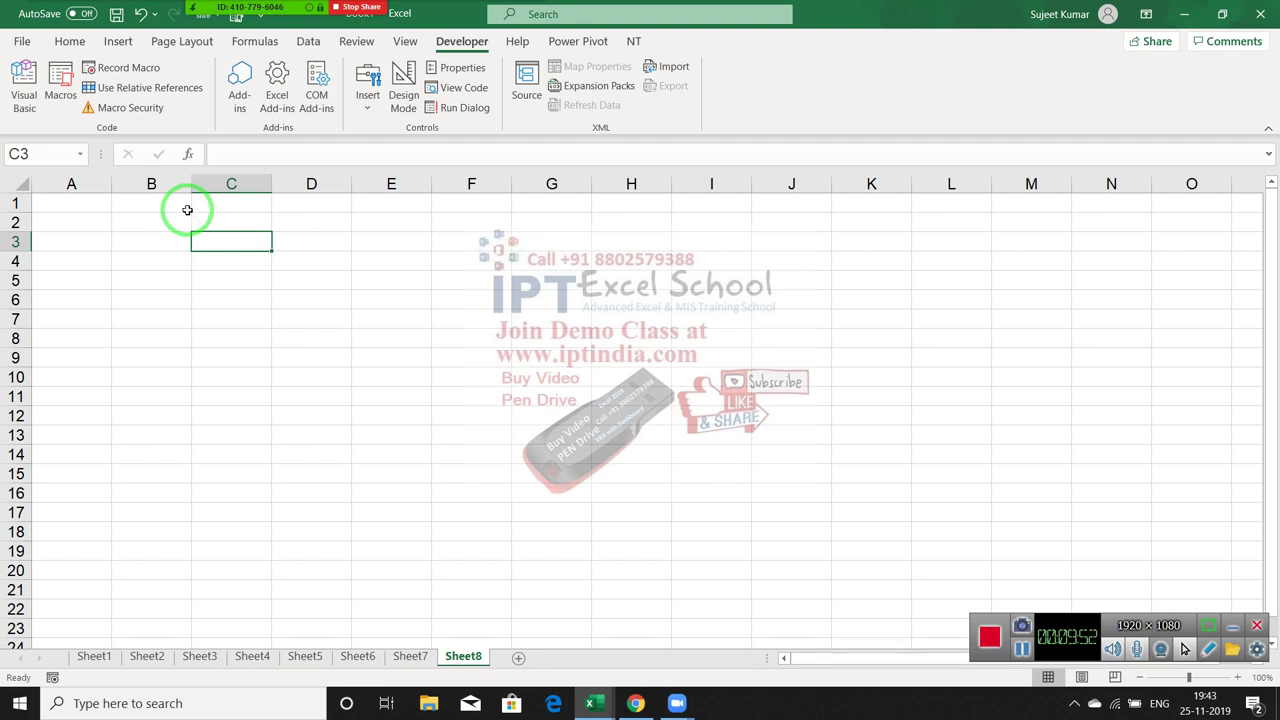
left_click_drag(202, 213, 208, 245)
left_click(344, 263)
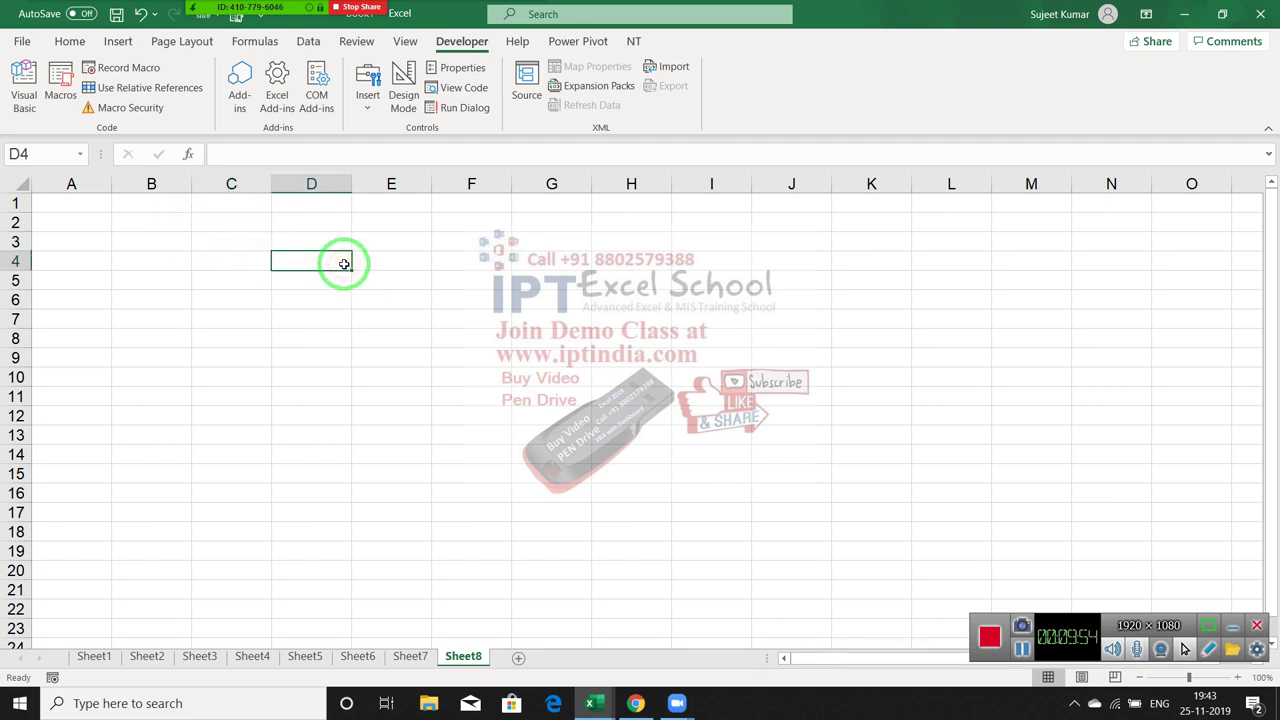
left_click(28, 102)
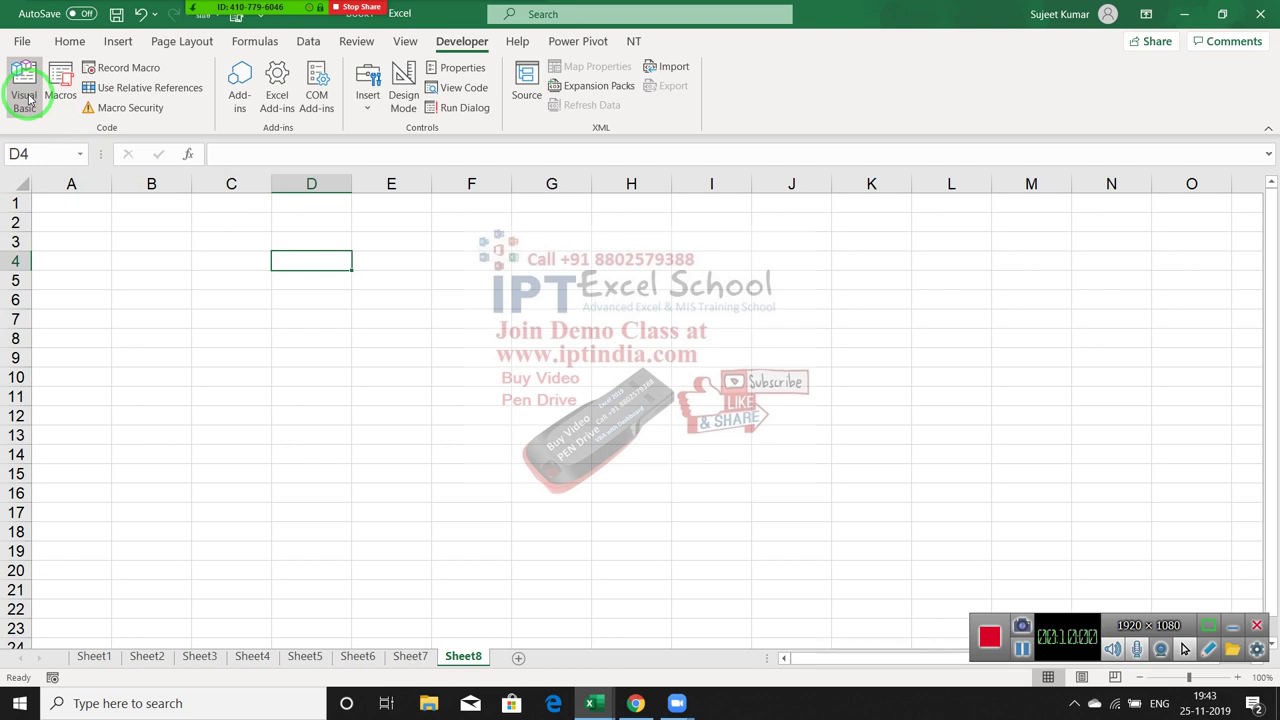
left_click_drag(465, 50, 199, 76)
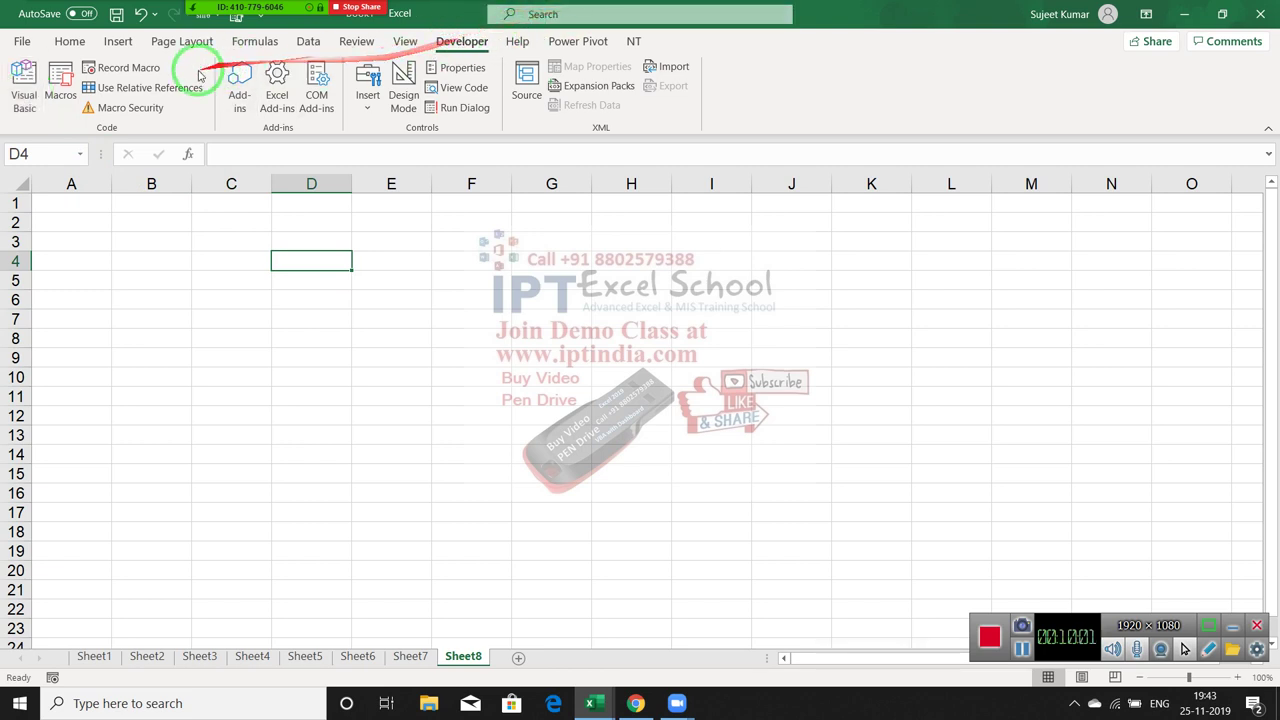
left_click(16, 107)
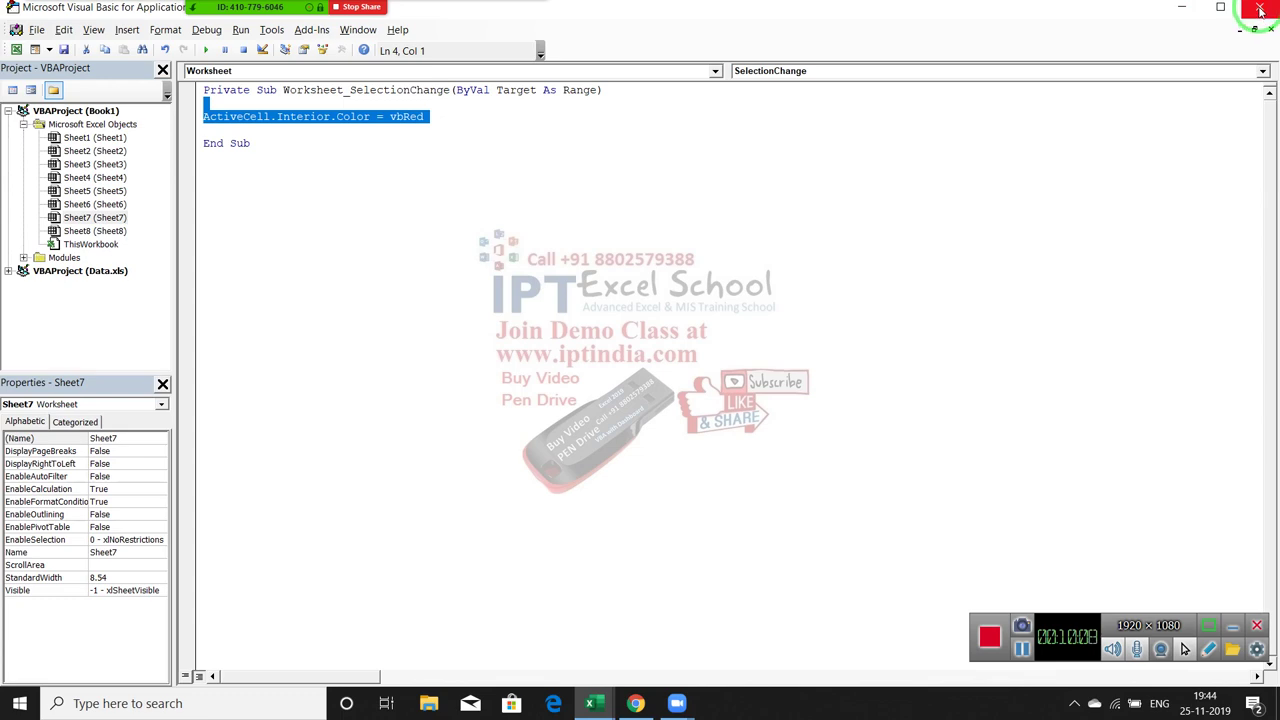
left_click(1260, 10)
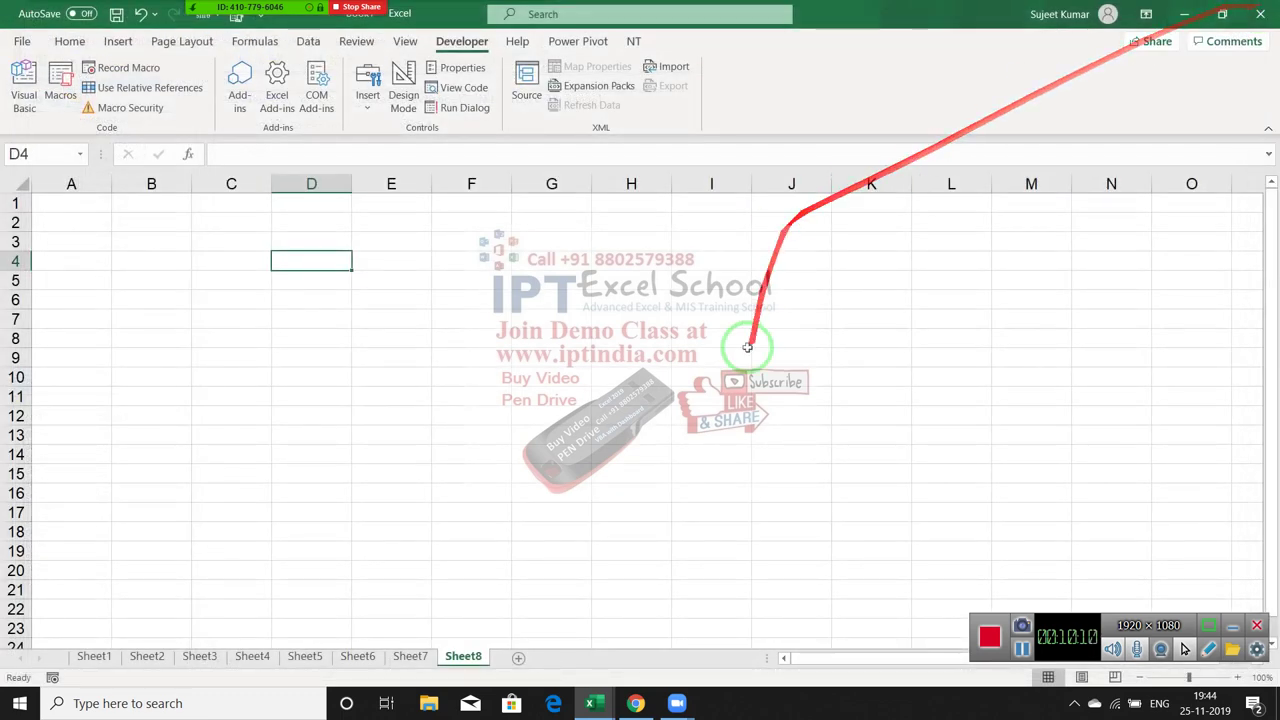
Add a blank Sheet9 and launch the Visual Basic editor from the Developer tab.
left_click(518, 658)
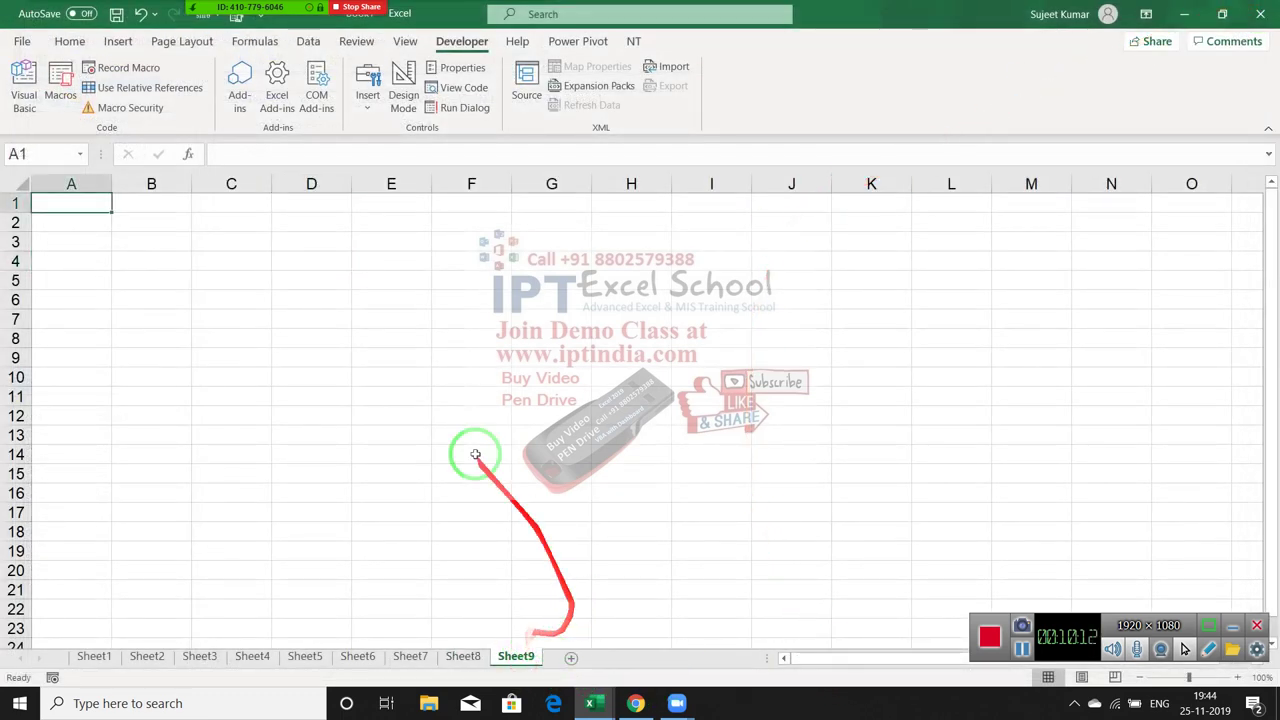
left_click(25, 100)
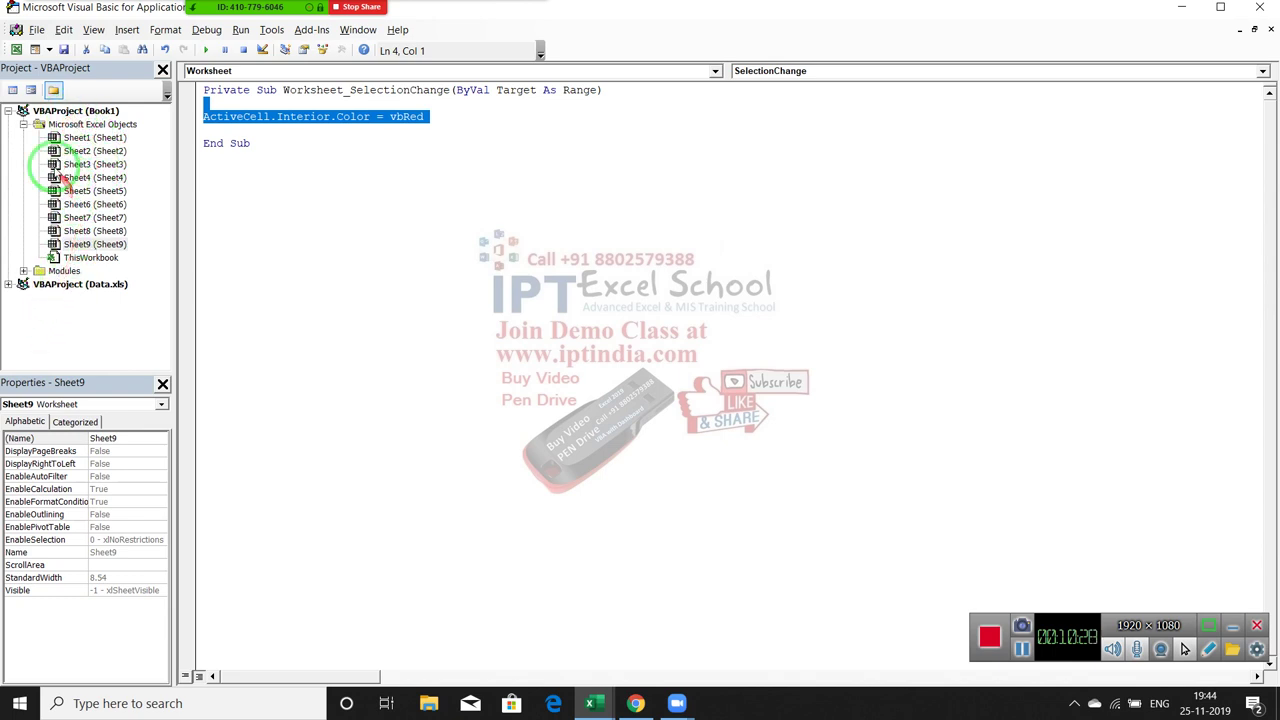
Expand the Data.xls project and step through Sheet1 to Sheet7 in the Project Explorer.
left_click(9, 284)
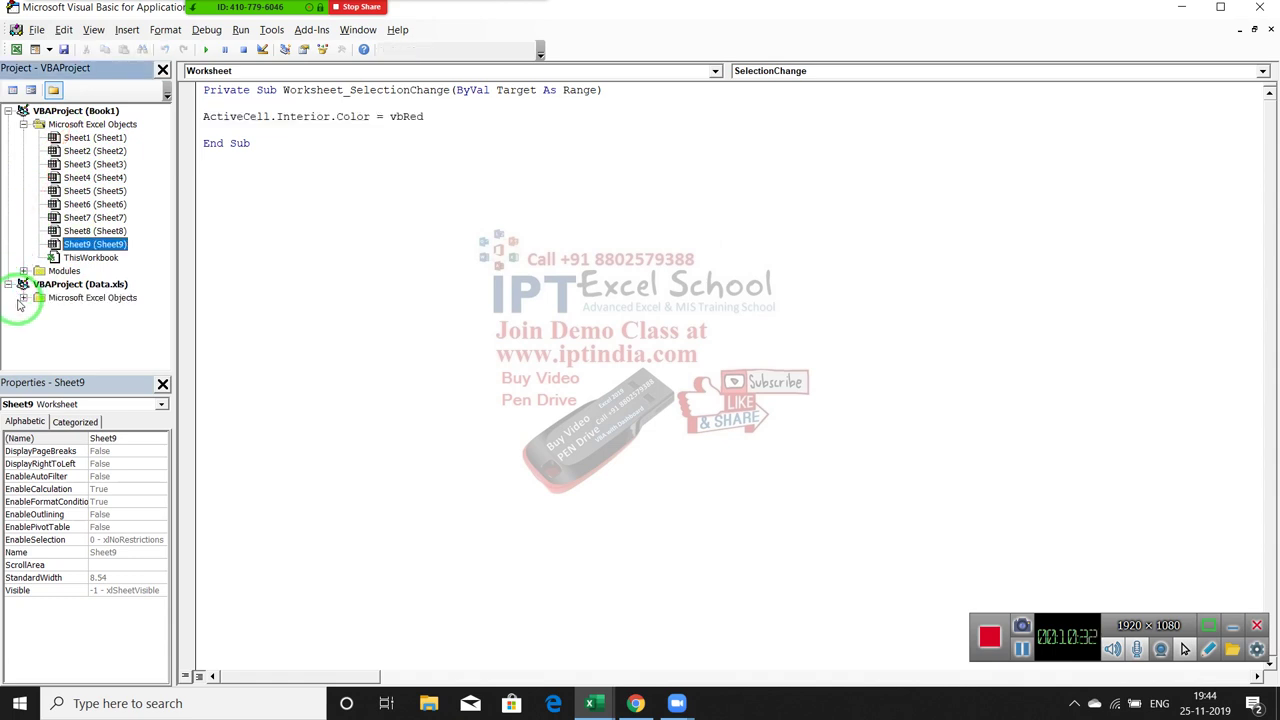
left_click(23, 298)
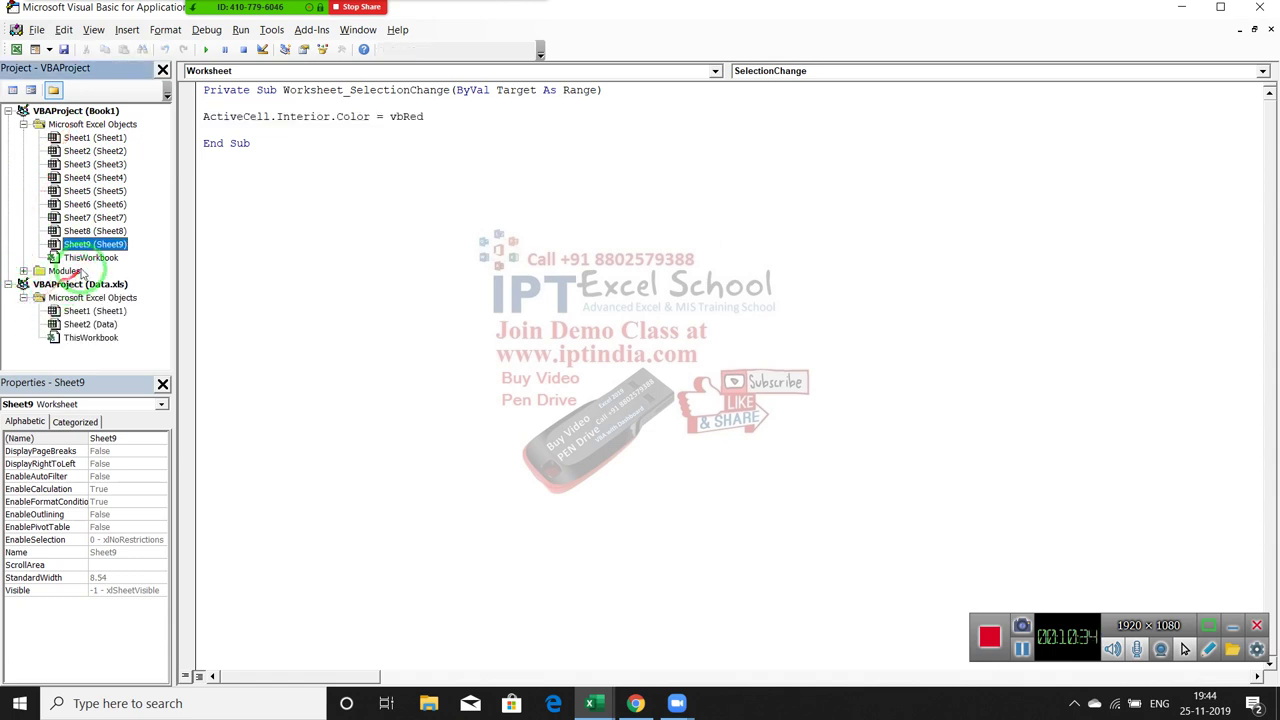
left_click(95, 139)
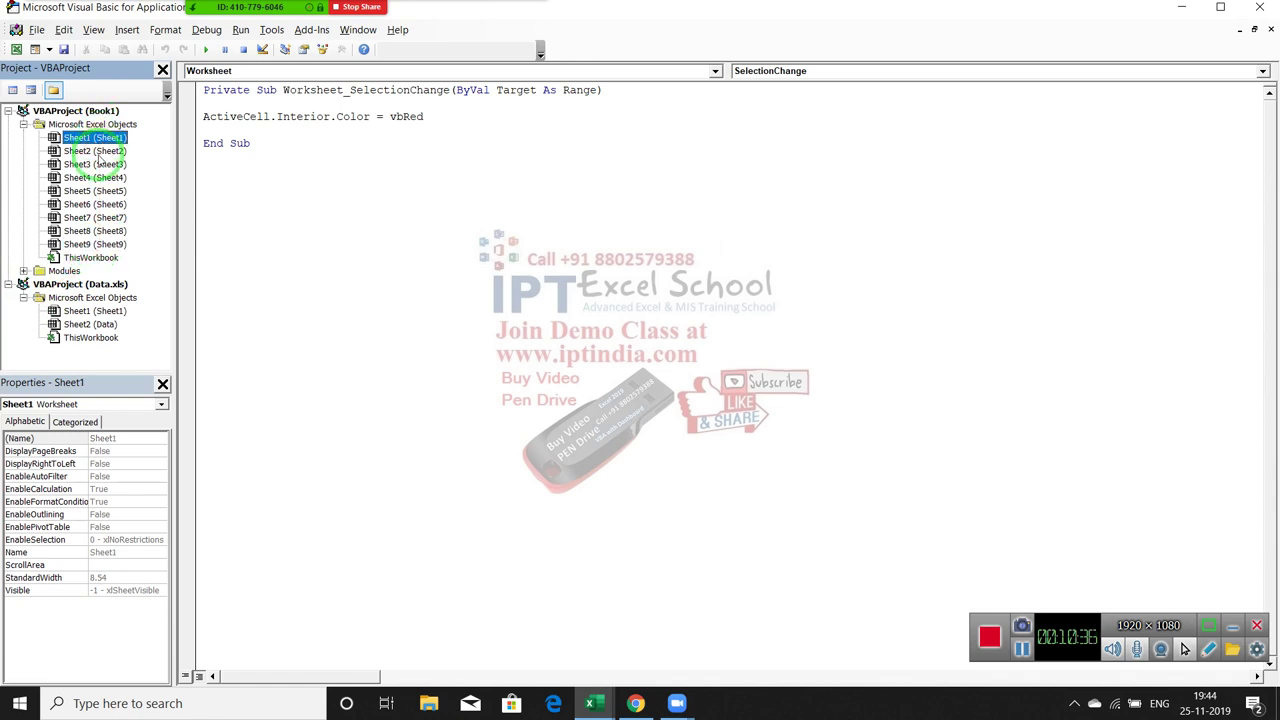
left_click(98, 151)
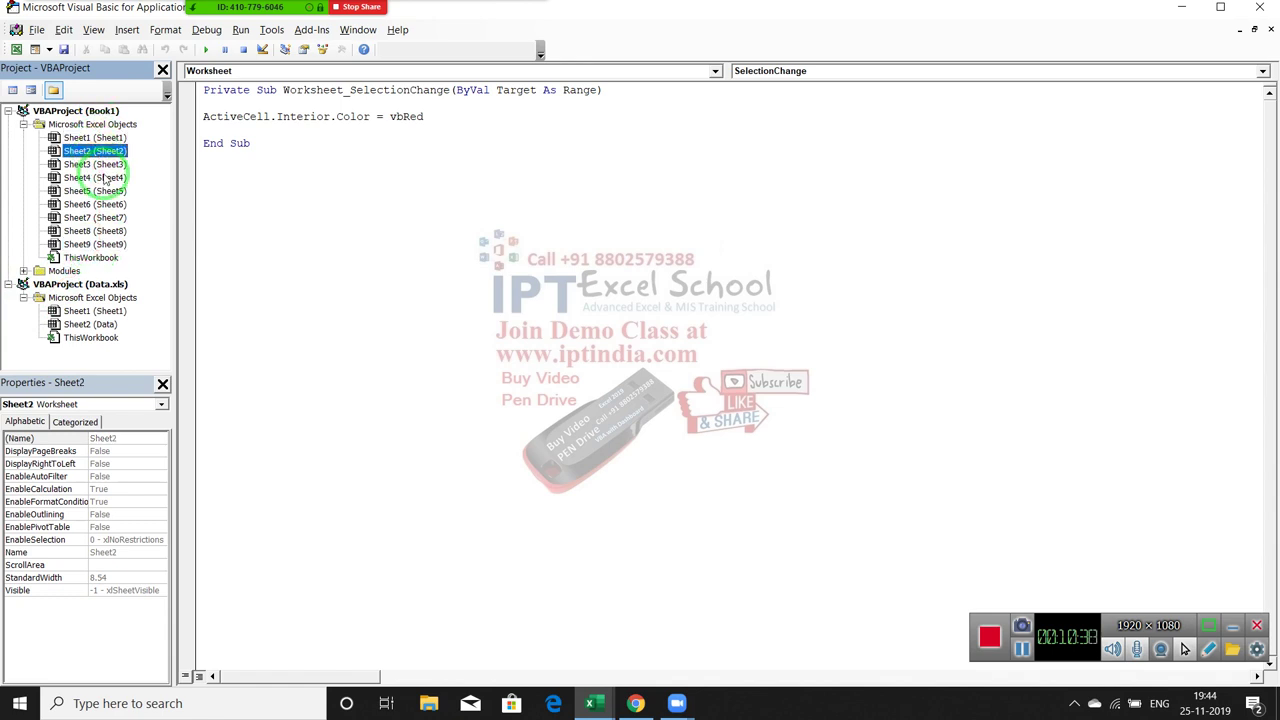
left_click(95, 164)
left_click(105, 178)
left_click(95, 191)
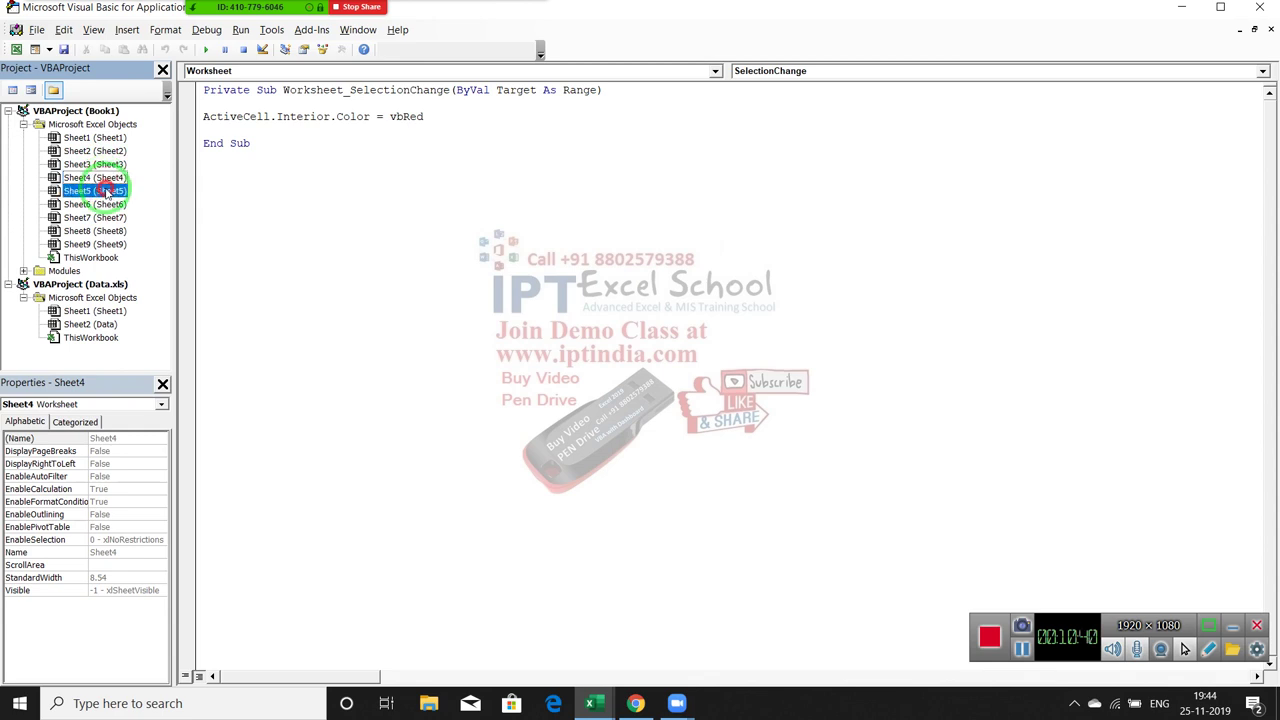
left_click(95, 204)
left_click(110, 218)
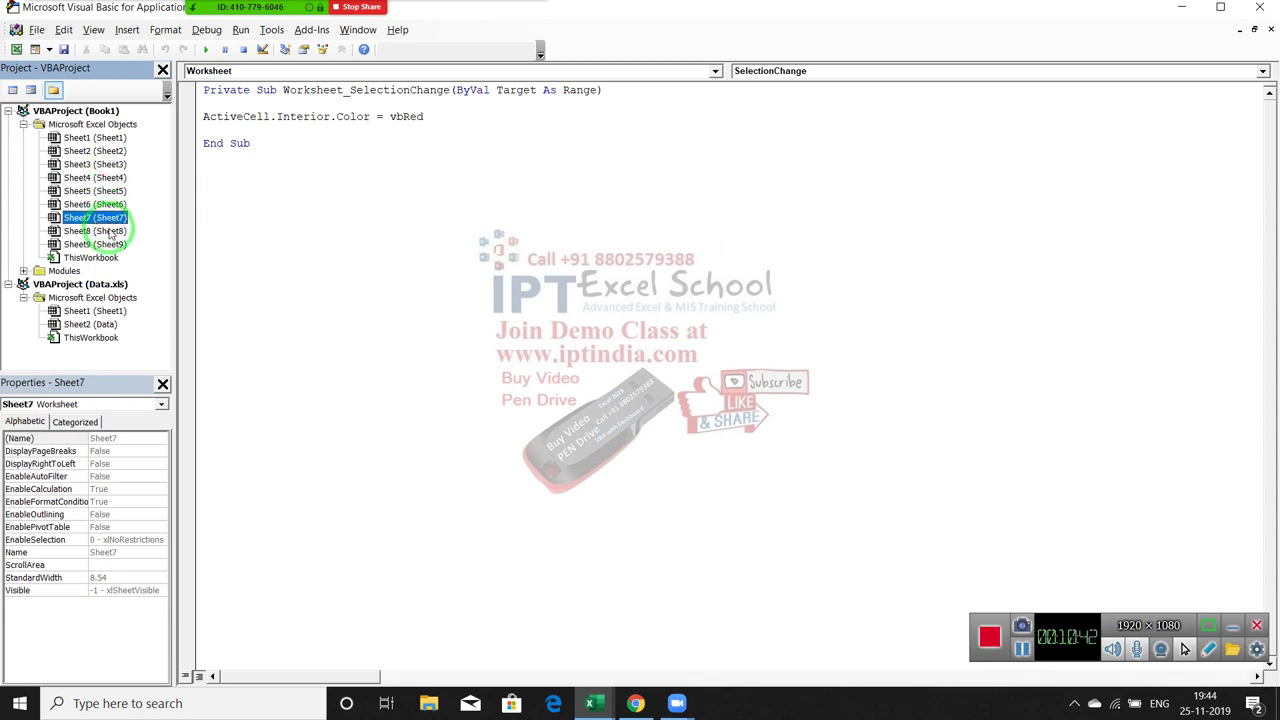
left_click(100, 178)
View the code windows for Sheet2 through Sheet9 one after another.
double_click(100, 165)
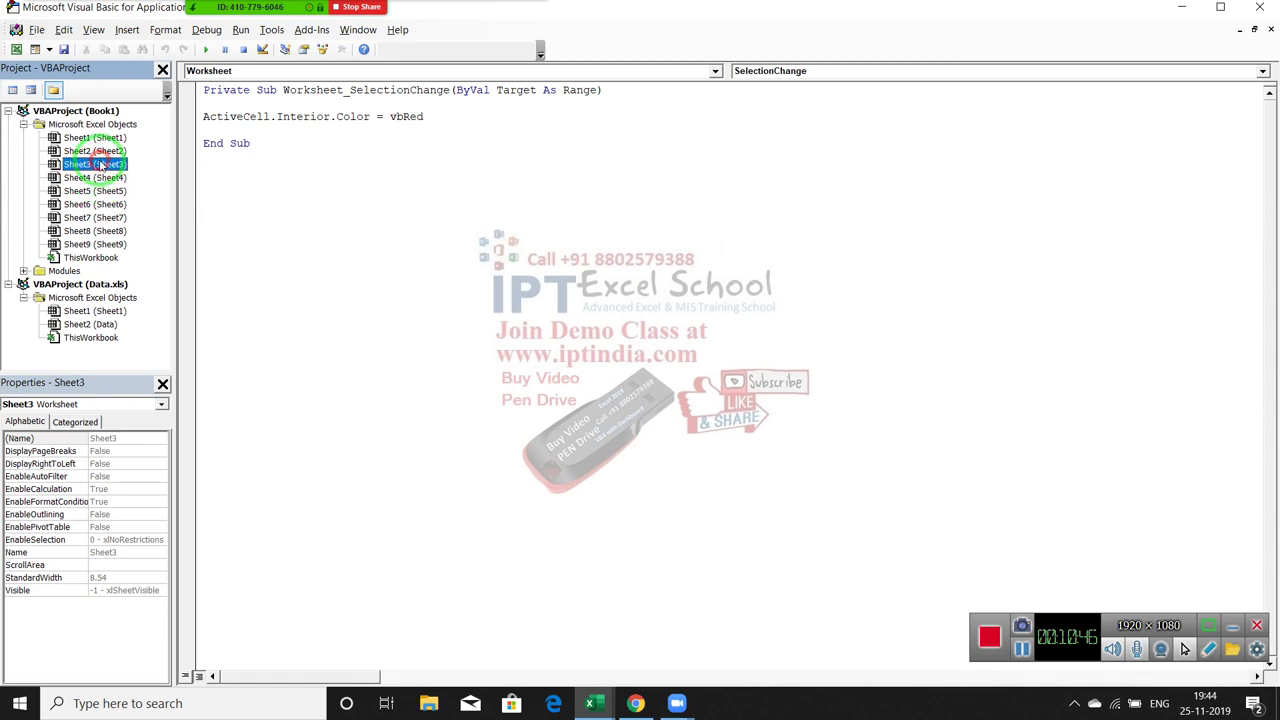
double_click(97, 151)
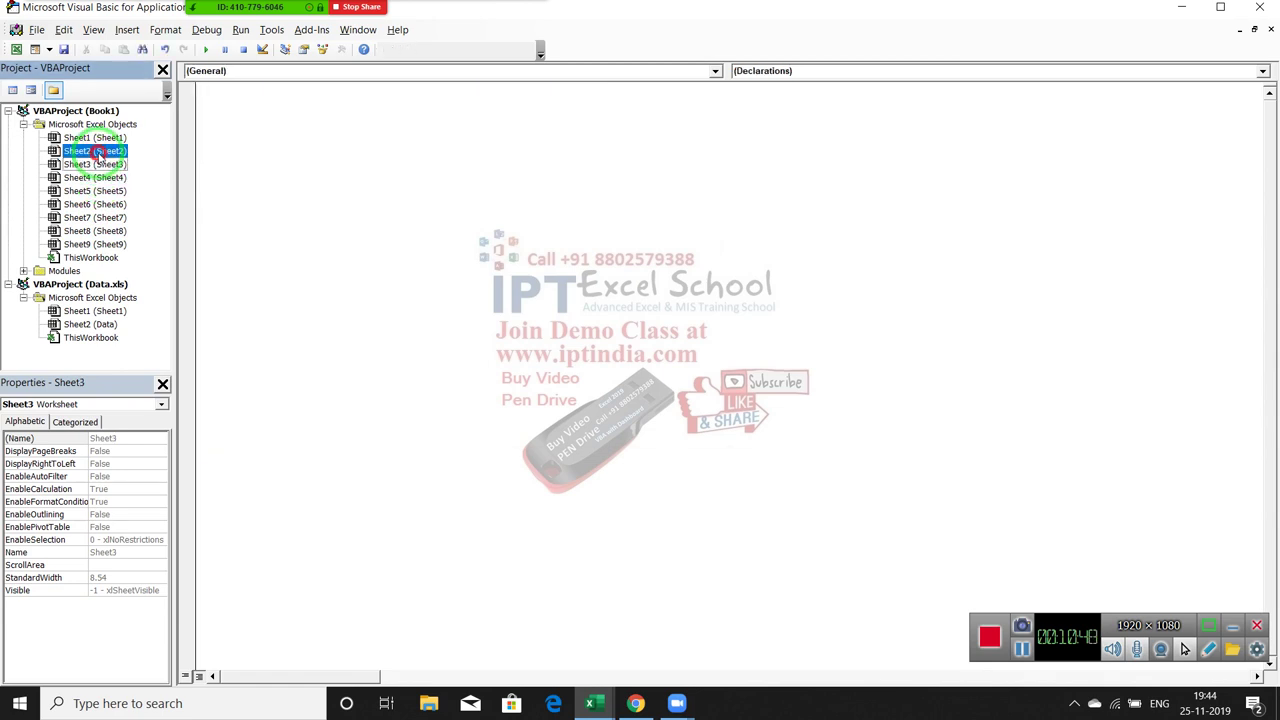
double_click(100, 165)
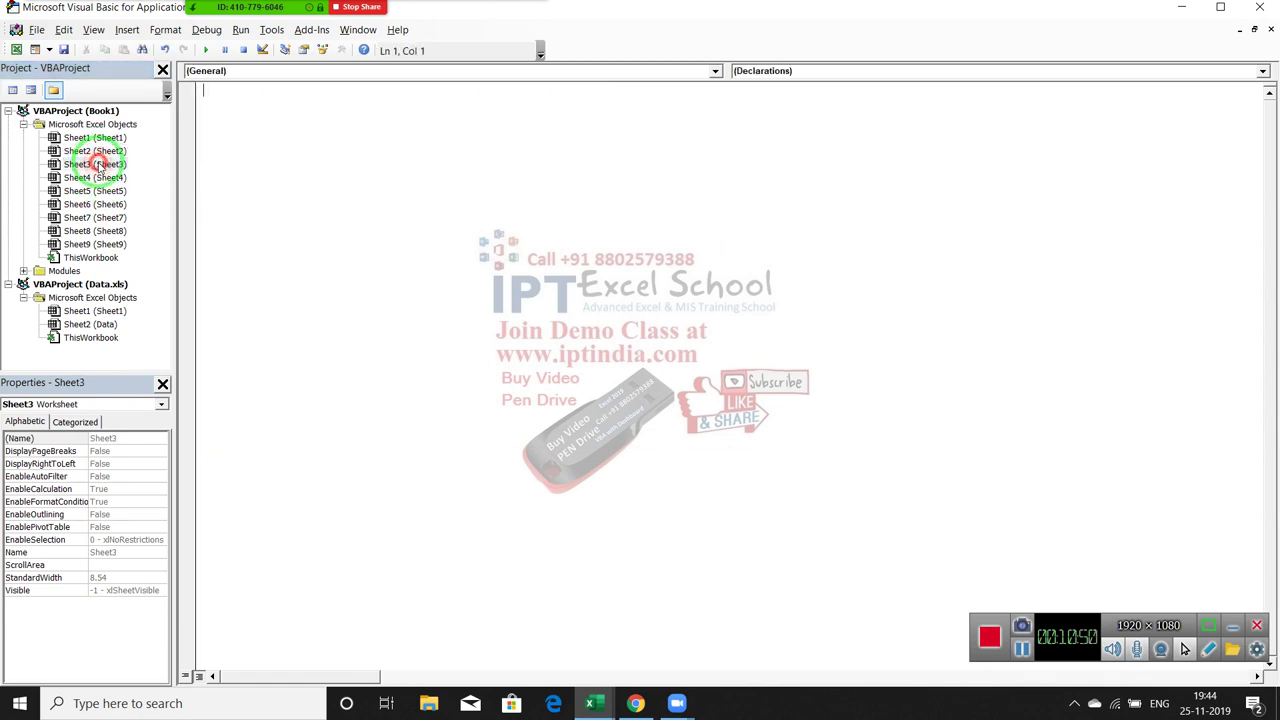
double_click(103, 178)
double_click(106, 191)
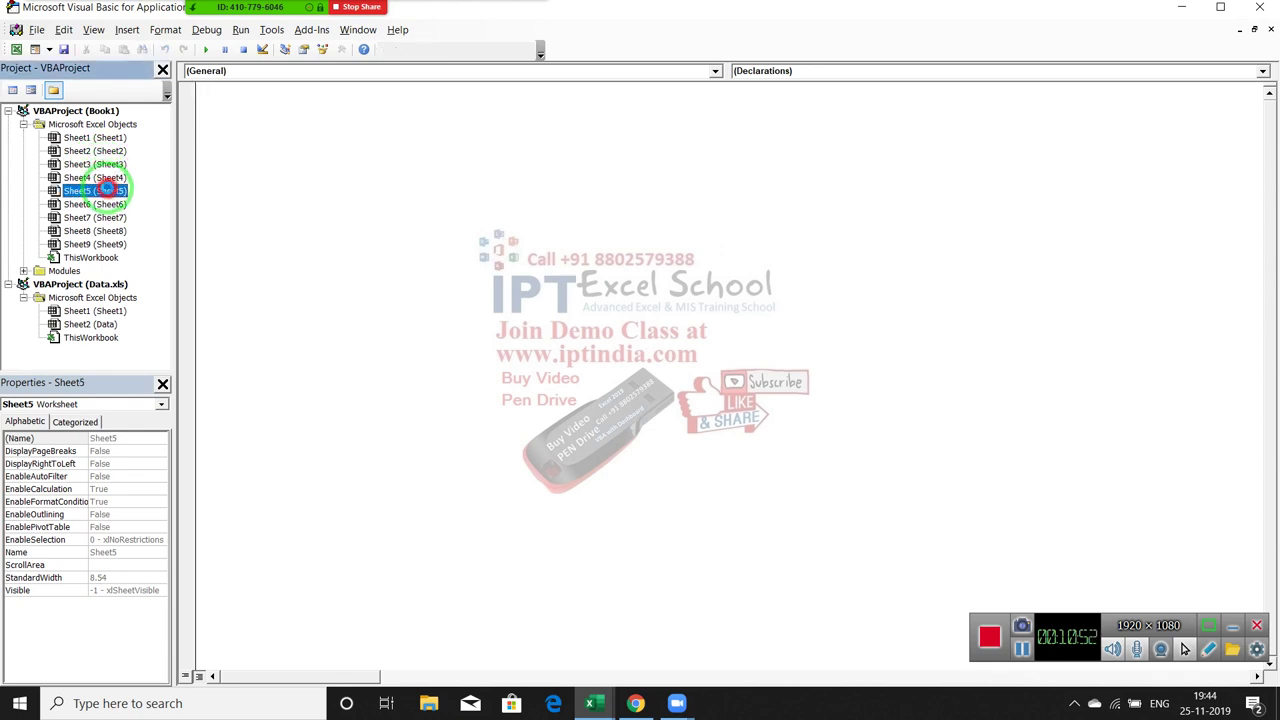
double_click(104, 204)
double_click(108, 218)
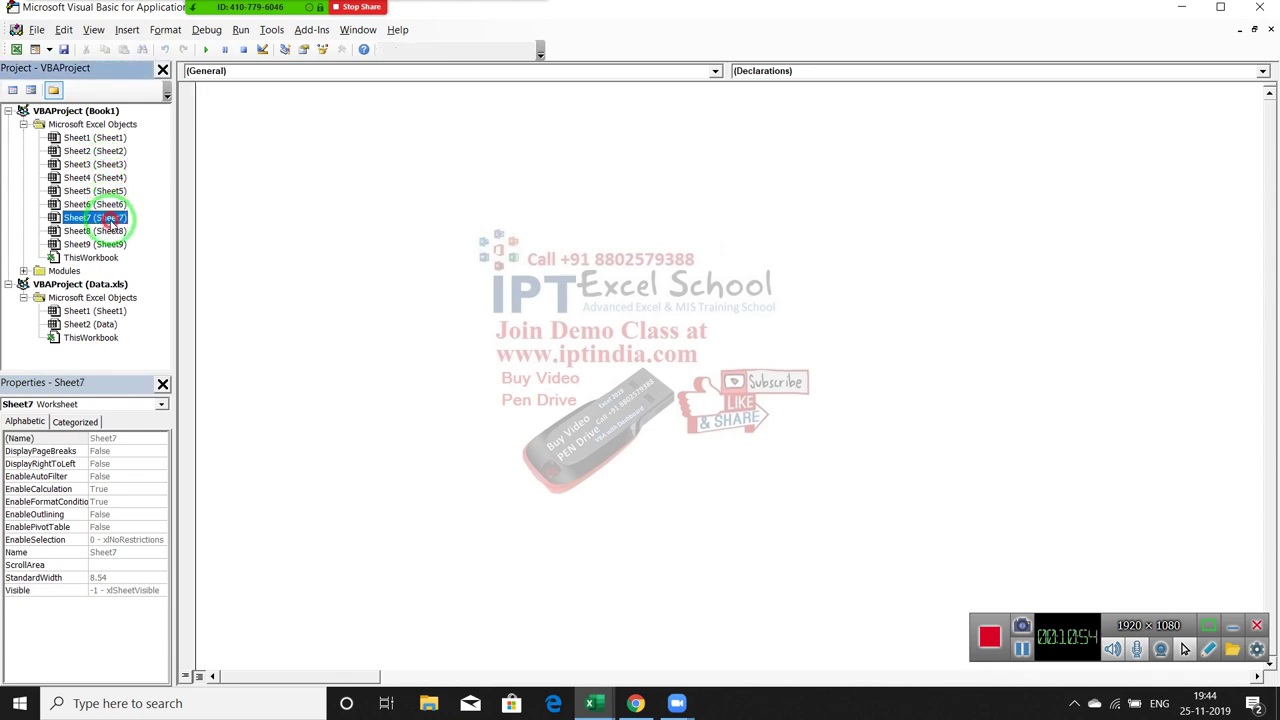
double_click(110, 231)
double_click(110, 244)
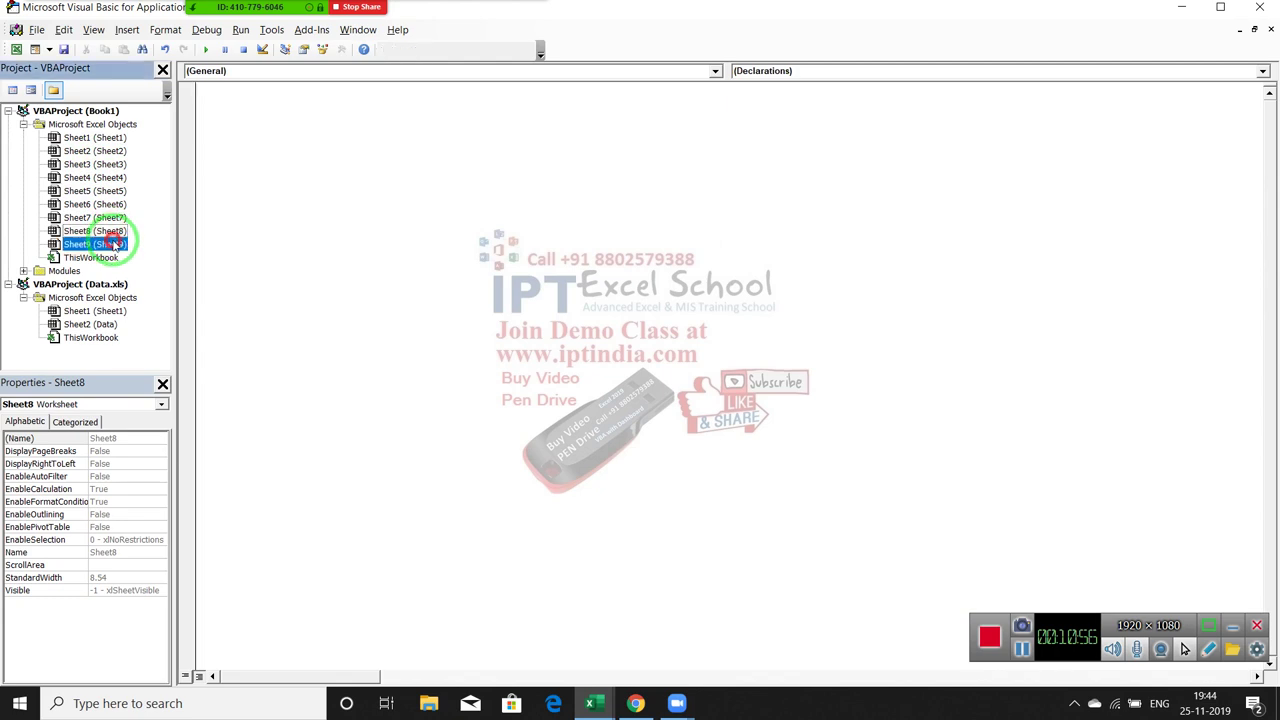
Reopen Sheet2–Sheet4 code, expand Modules to show Module1, and open Book1's Sheet1 code.
double_click(104, 152)
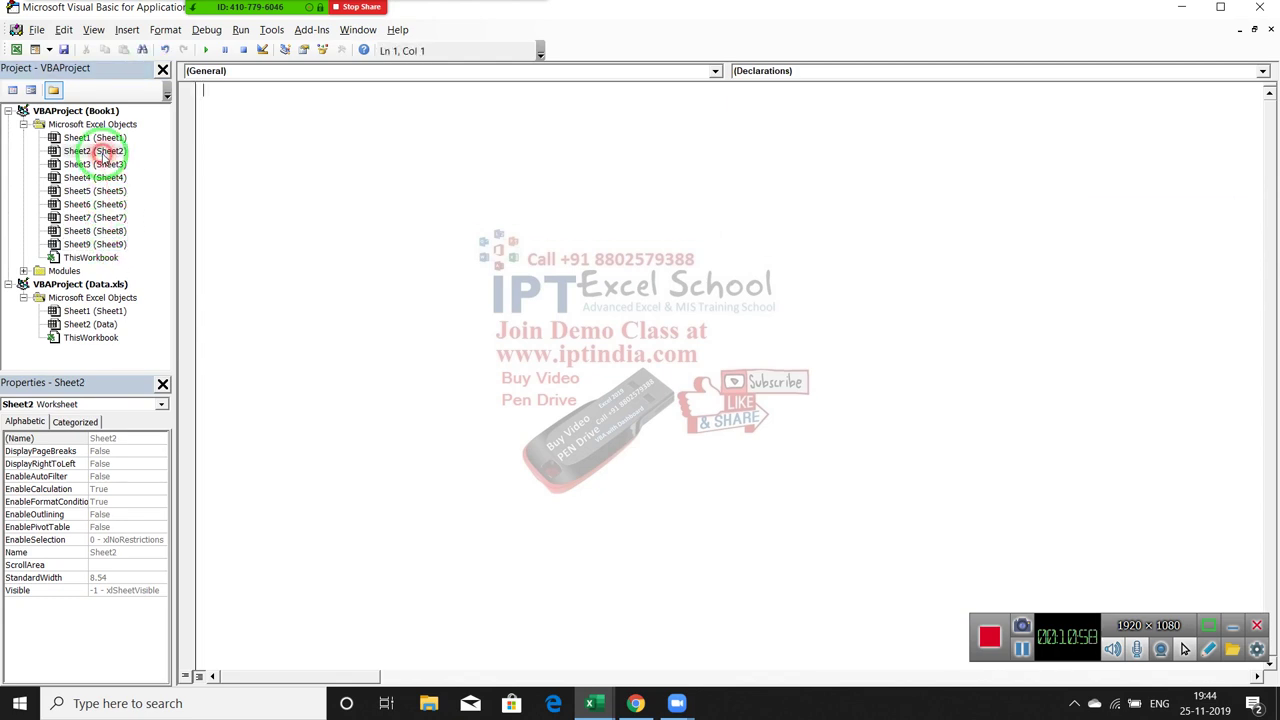
left_click(106, 165)
left_click(106, 166)
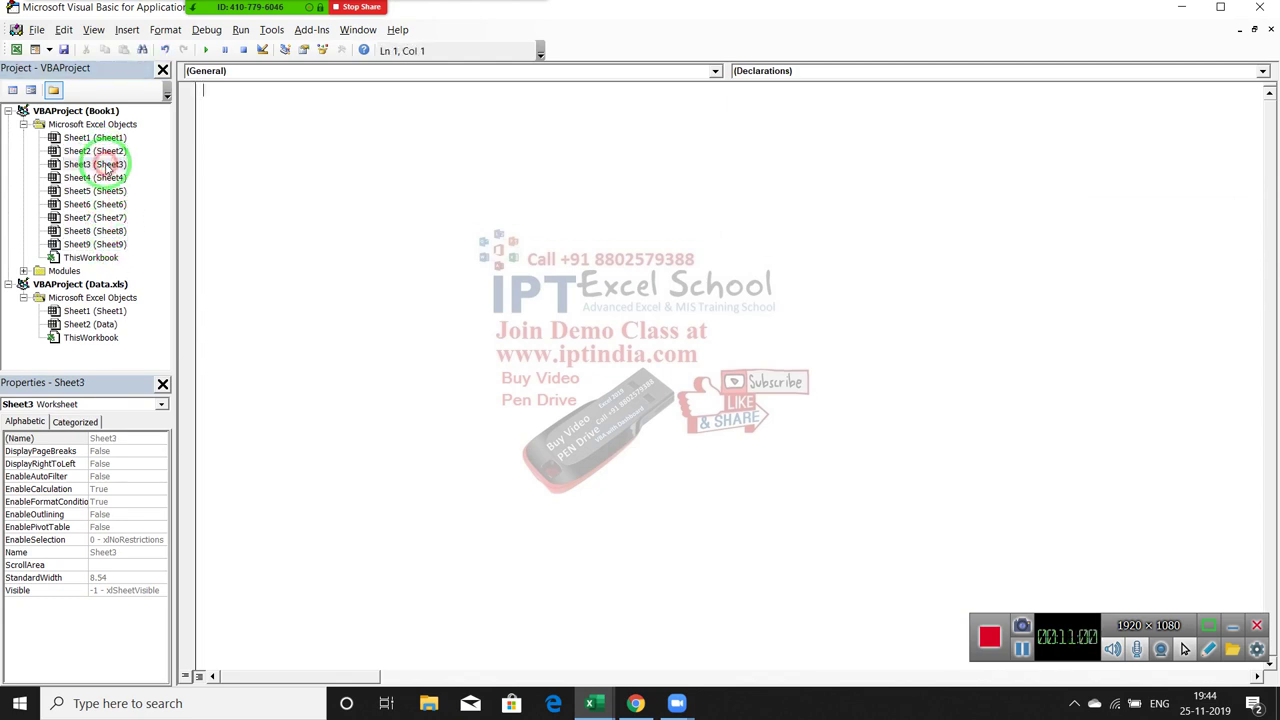
double_click(108, 178)
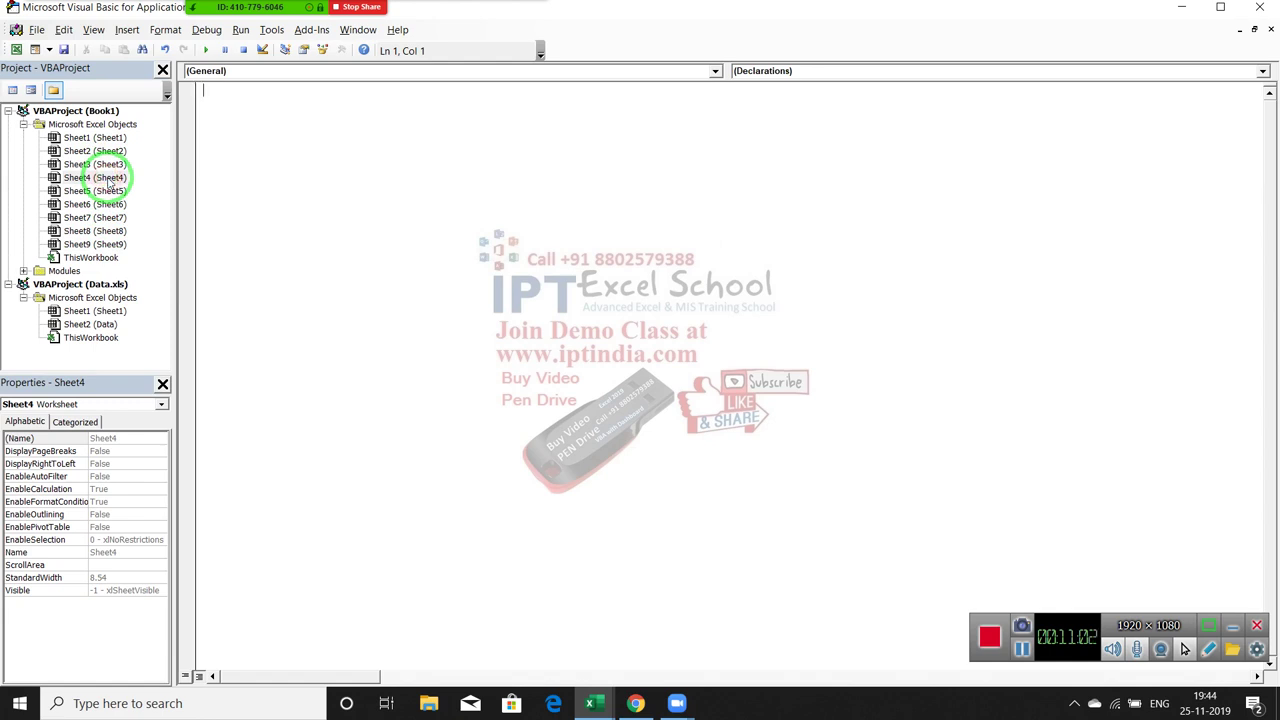
left_click(23, 271)
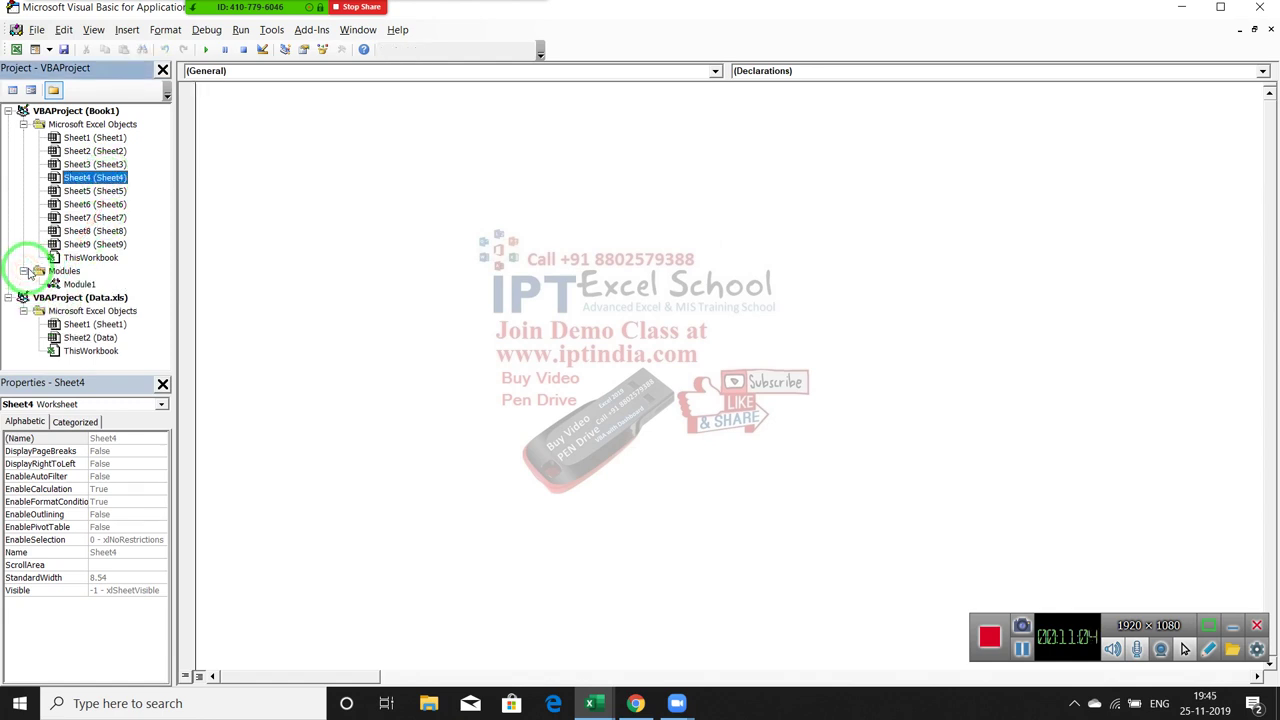
double_click(104, 137)
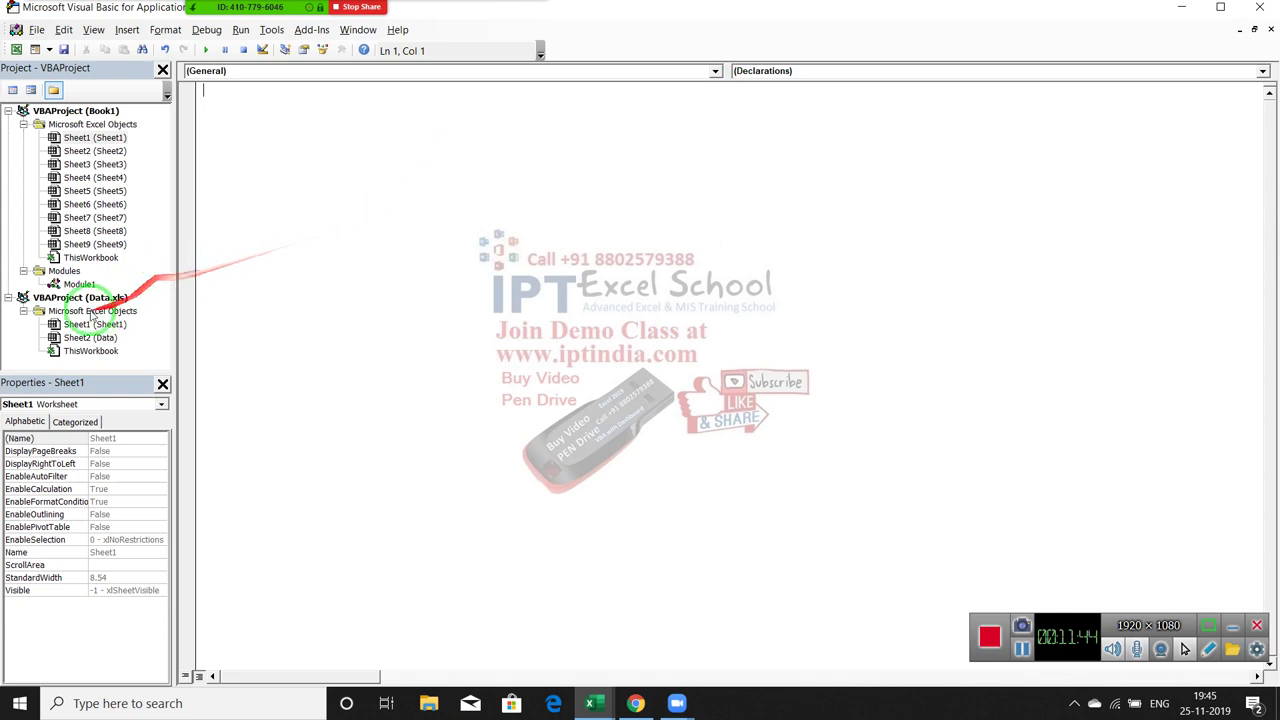
In Module1, delete Macro1's recorded comments and Range("G3").Select line, leaving blank lines.
left_click(78, 285)
double_click(78, 285)
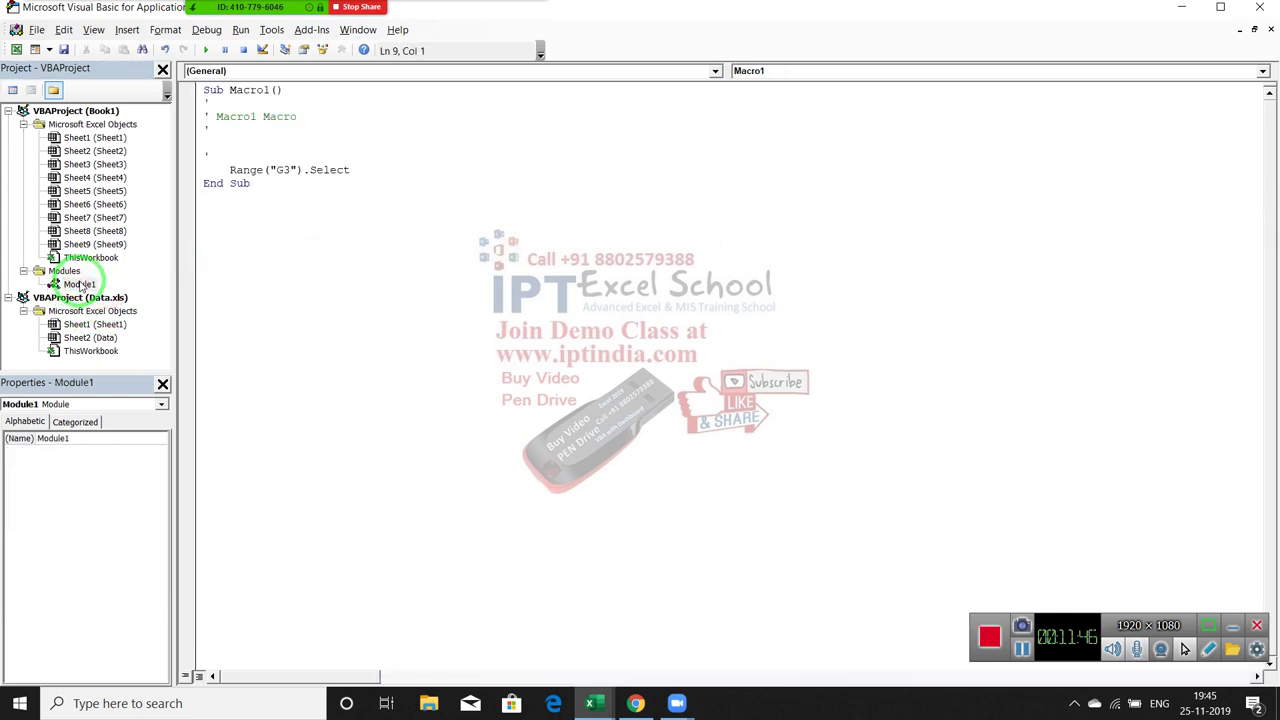
mouse_move(392, 160)
left_mouse_down()
mouse_move(283, 135)
mouse_move(378, 103)
left_mouse_up()
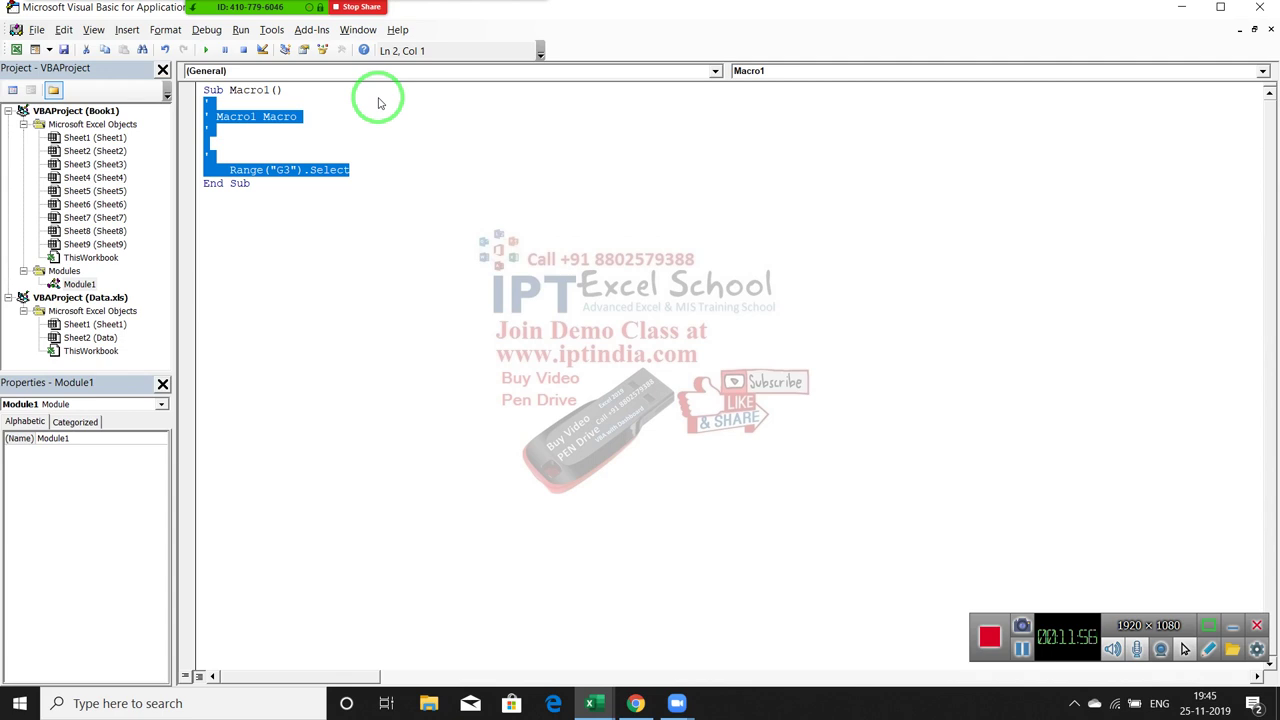
key("Delete")
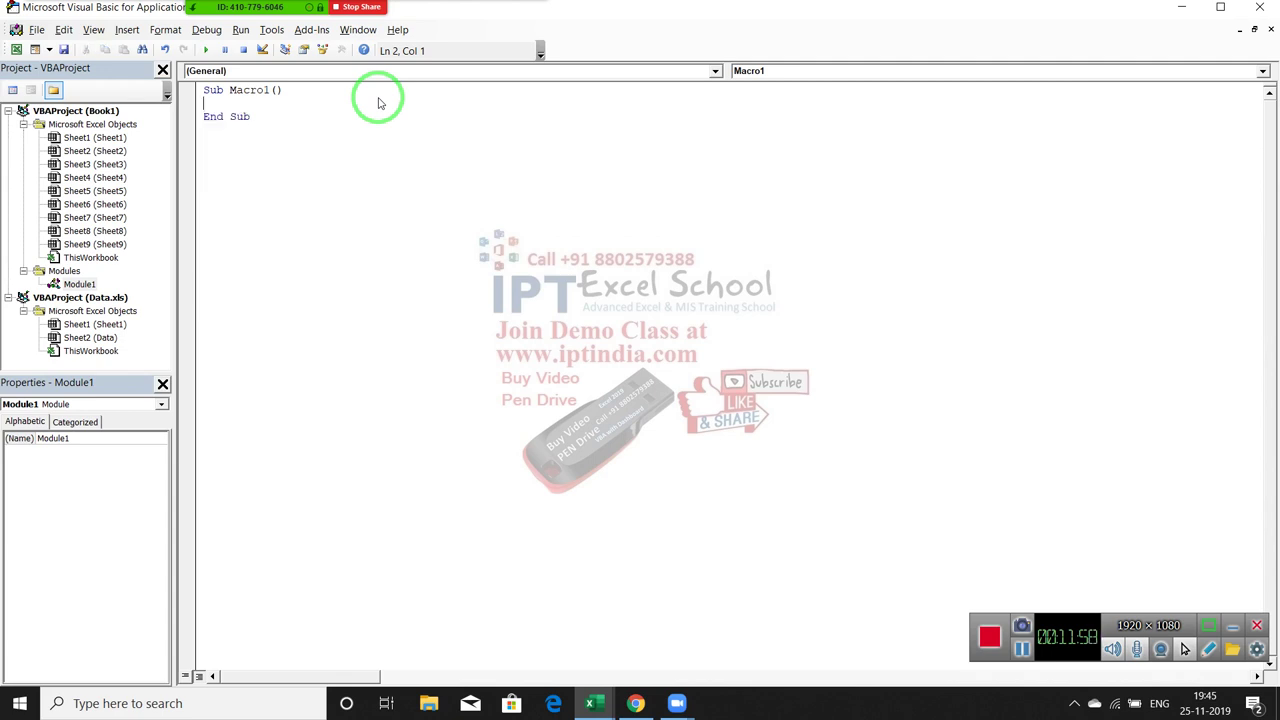
key("Return")
key("Return")
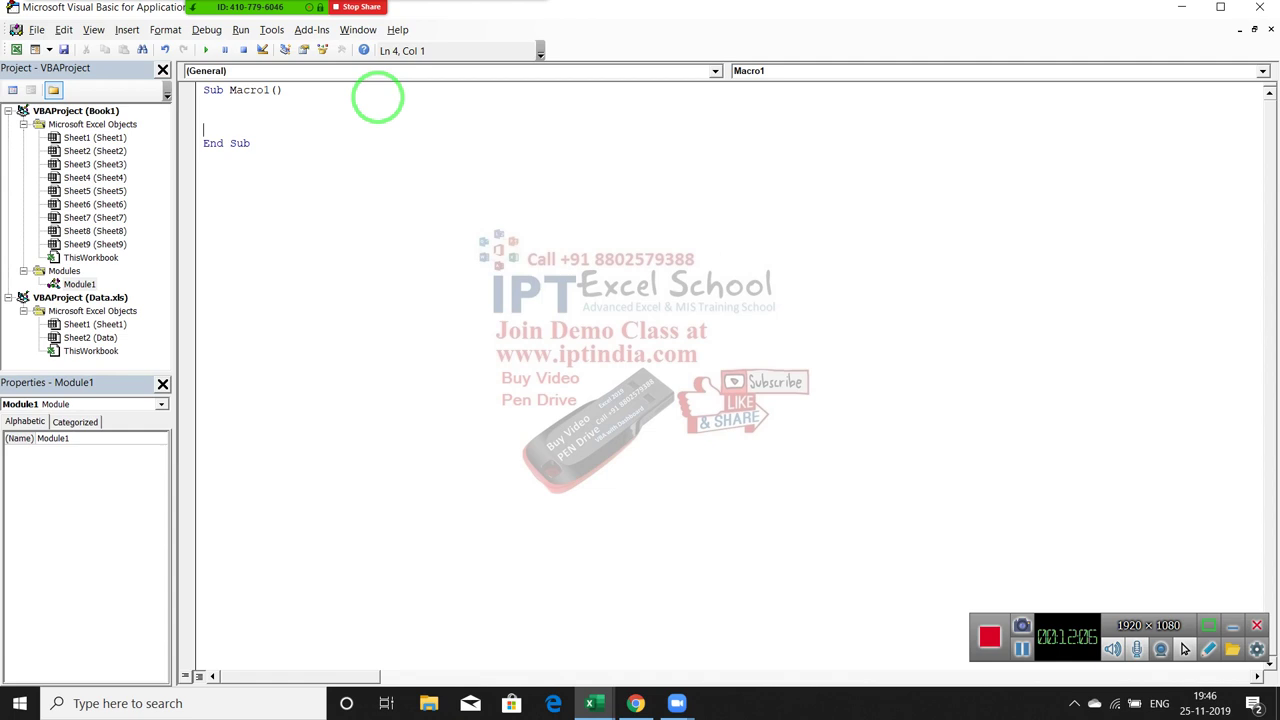
Place the caret below End Sub, then select Module1 and show Sheet6's worksheet properties.
left_click(405, 185)
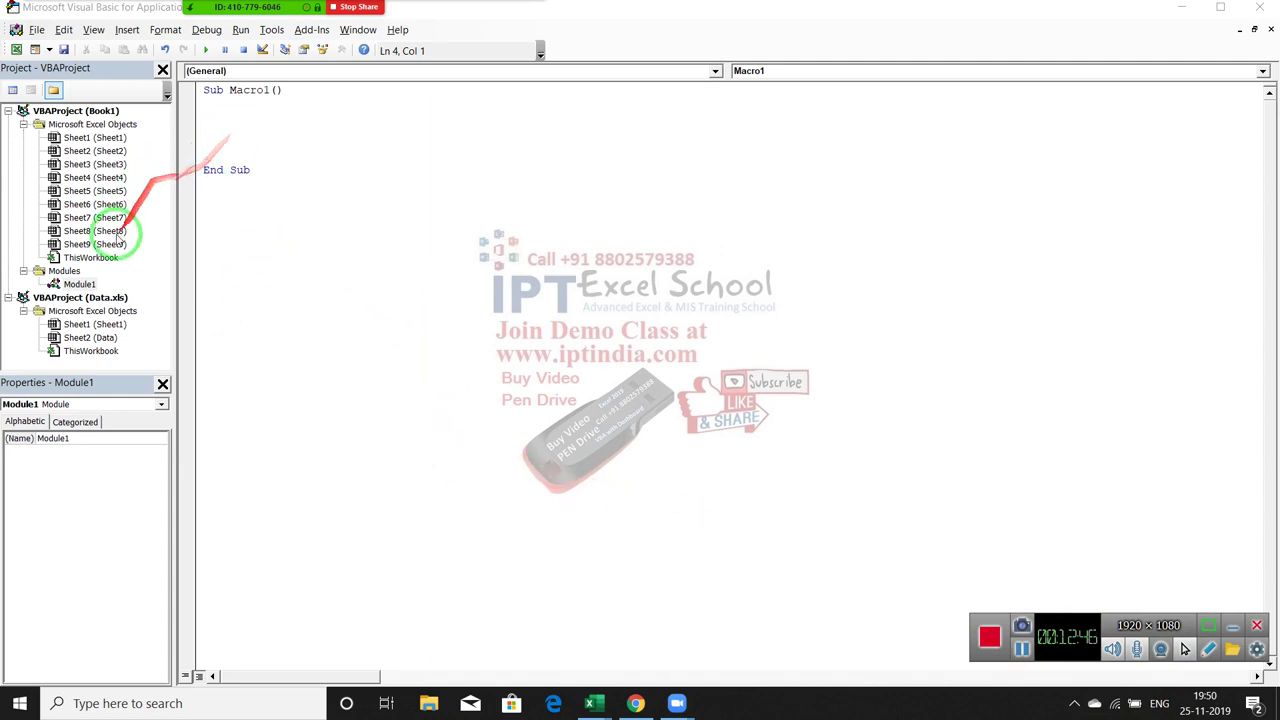
left_click(80, 285)
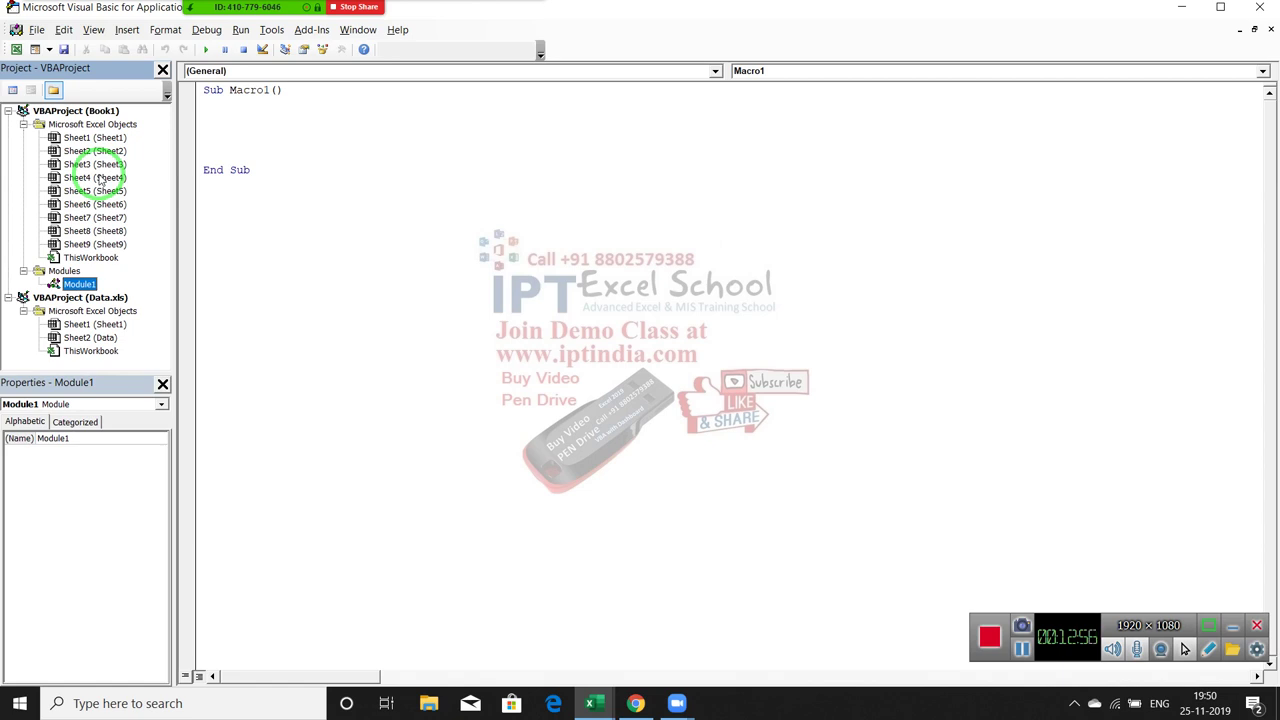
left_click(95, 204)
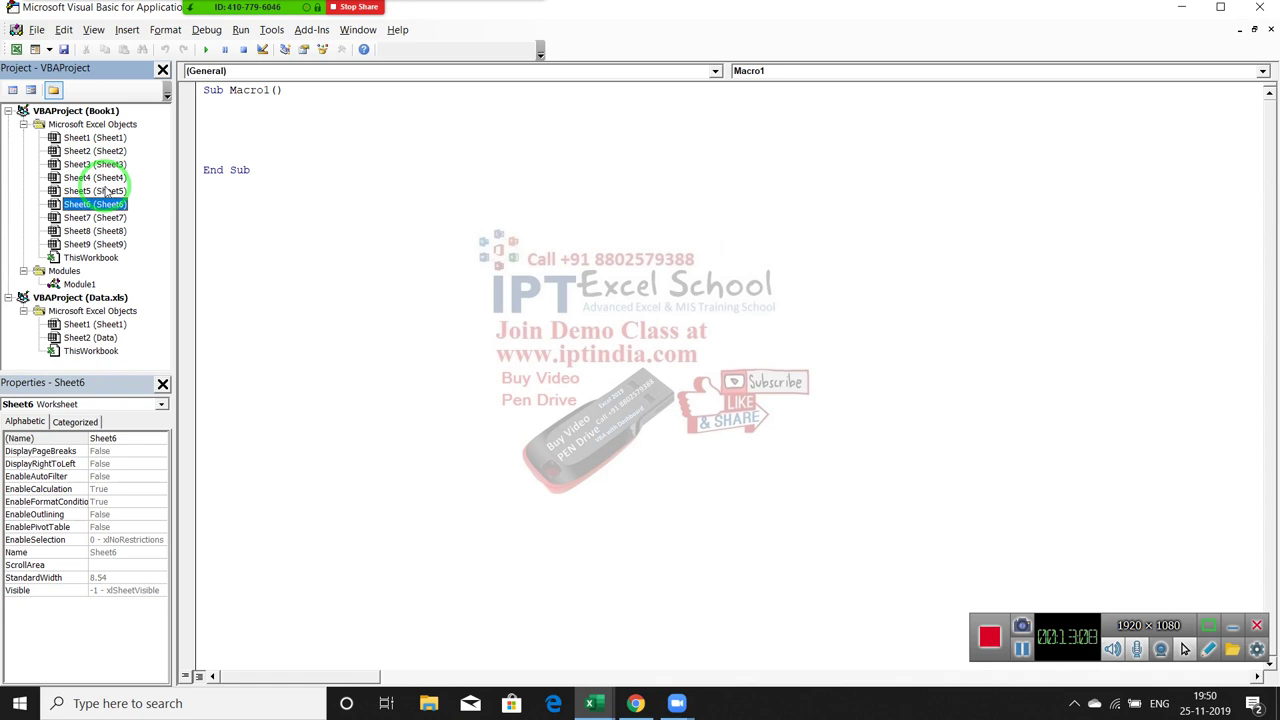
Delete the Macro1 procedure and type a new Public Sub aba() in its place.
left_click_drag(252, 170, 205, 91)
key("Delete")
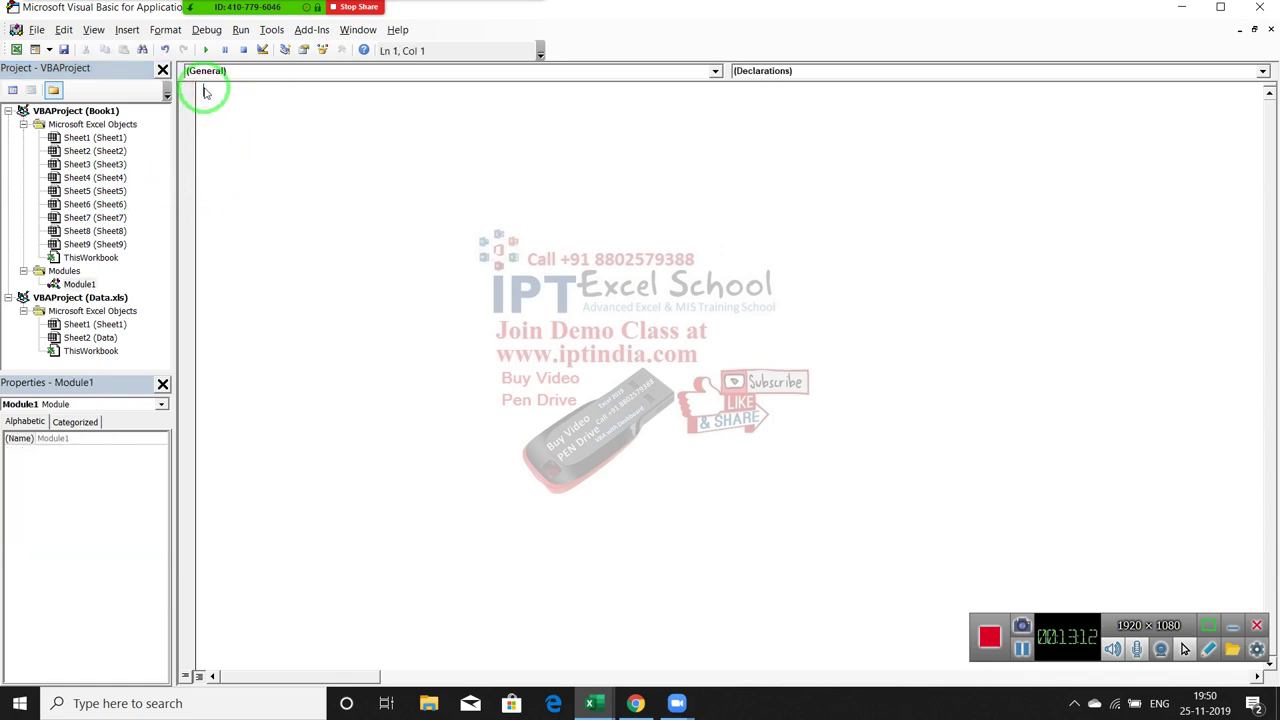
key("Return")
type("su")
type("b")
type("p")
type("ublic ")
type("sub ")
type("aba")
type("()")
key("Return")
key("Return")
key("Return")
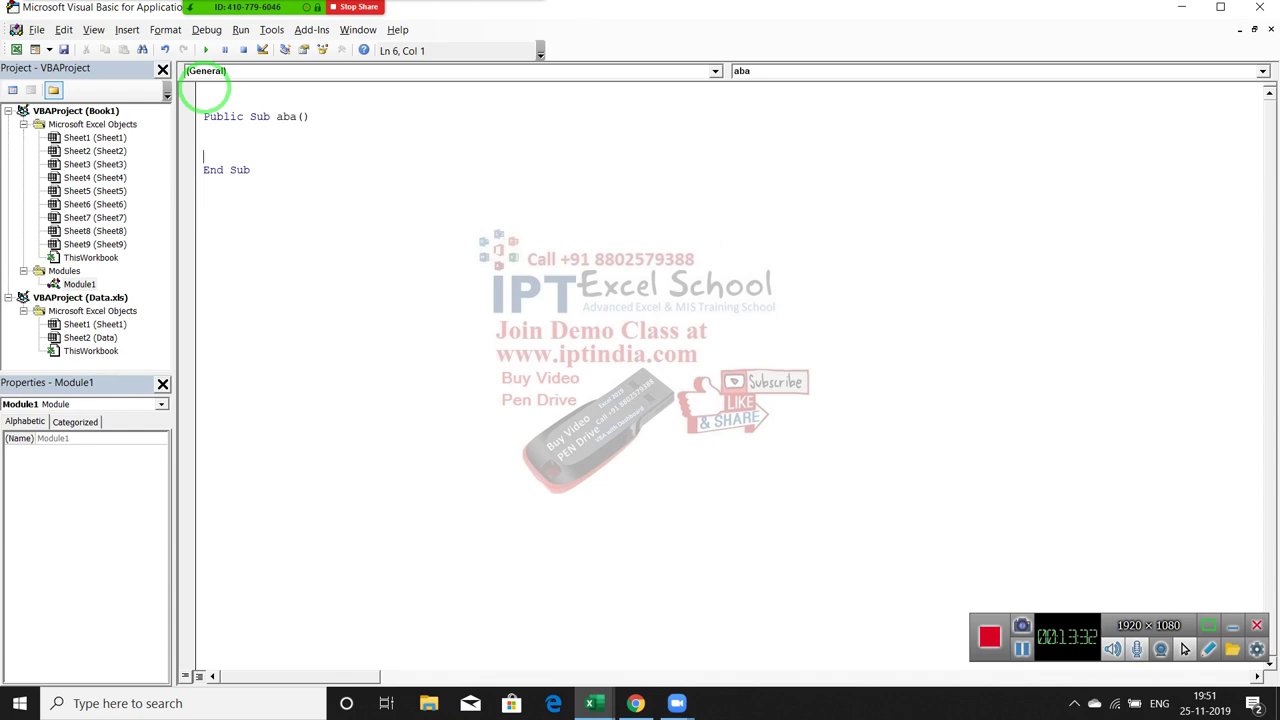
Rename the procedure from aba to raj1, then switch to Excel with Alt+Tab.
left_click(293, 116)
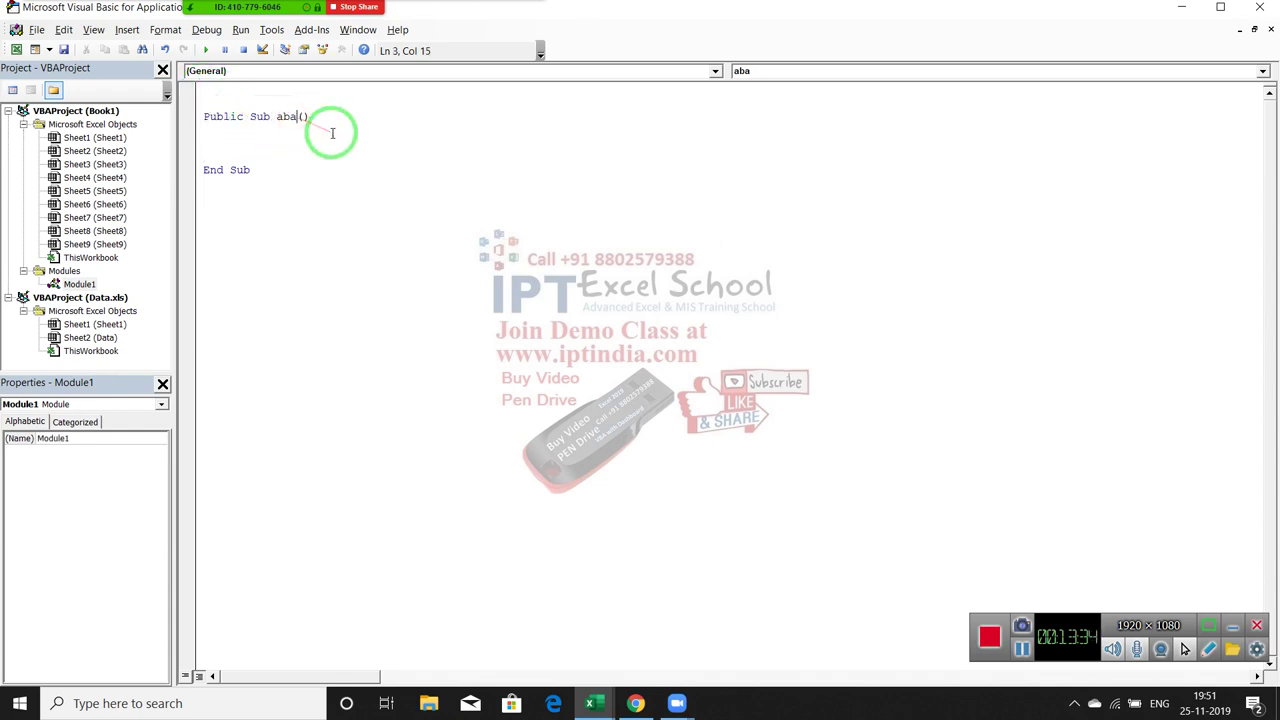
key("BackSpace")
key("BackSpace")
key("BackSpace")
type("raj1")
key("Return")
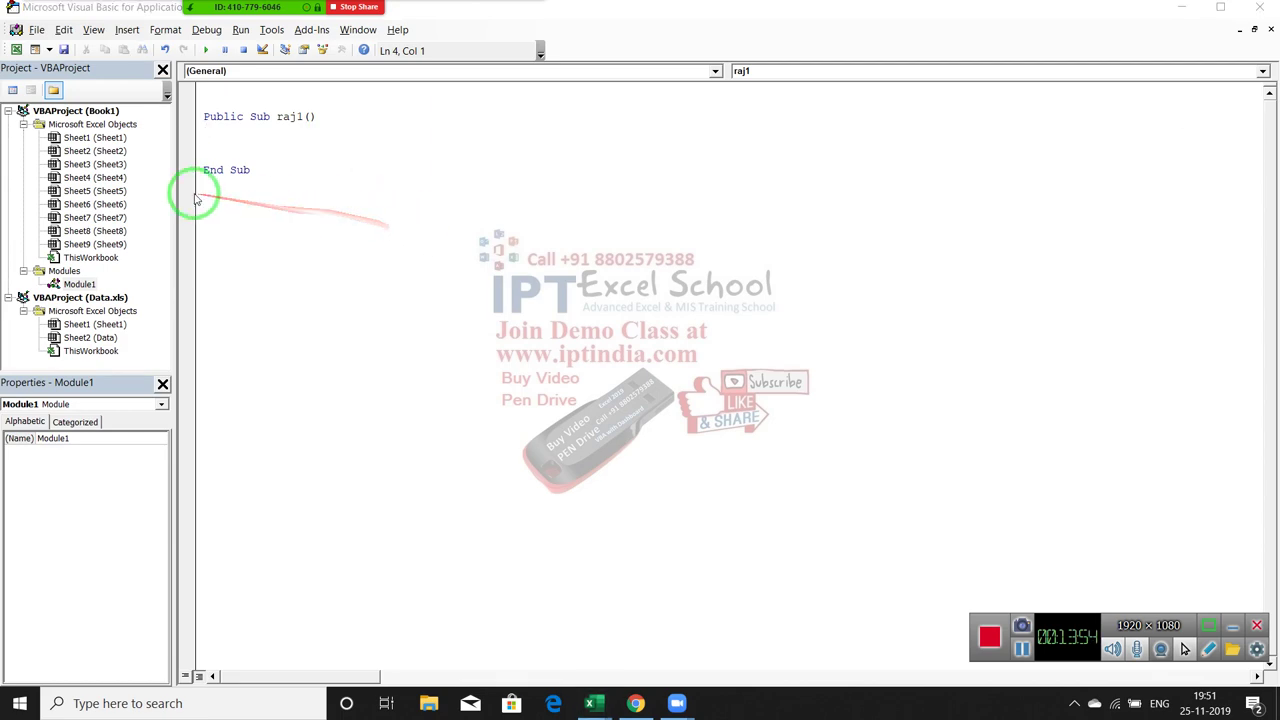
key("alt+Tab")
Jump to cell RAJ1 via the Name Box, then check raj1 in the Macros list.
left_click(56, 150)
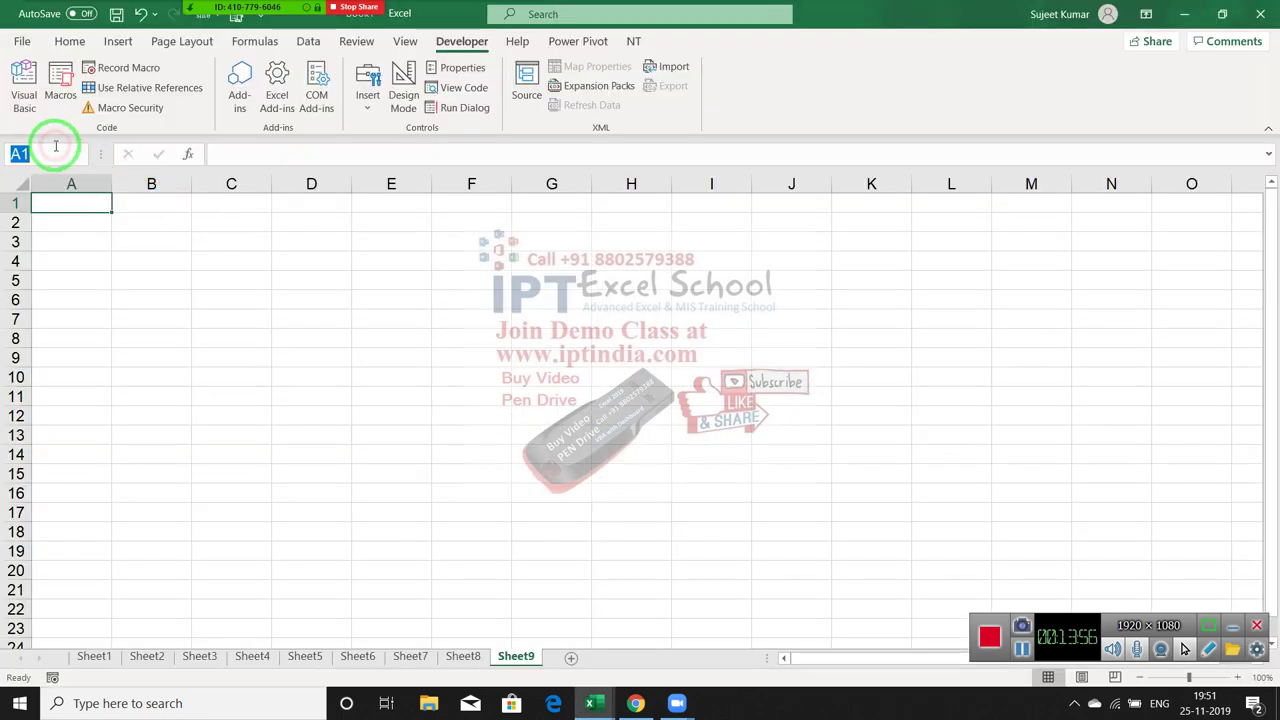
type("raj")
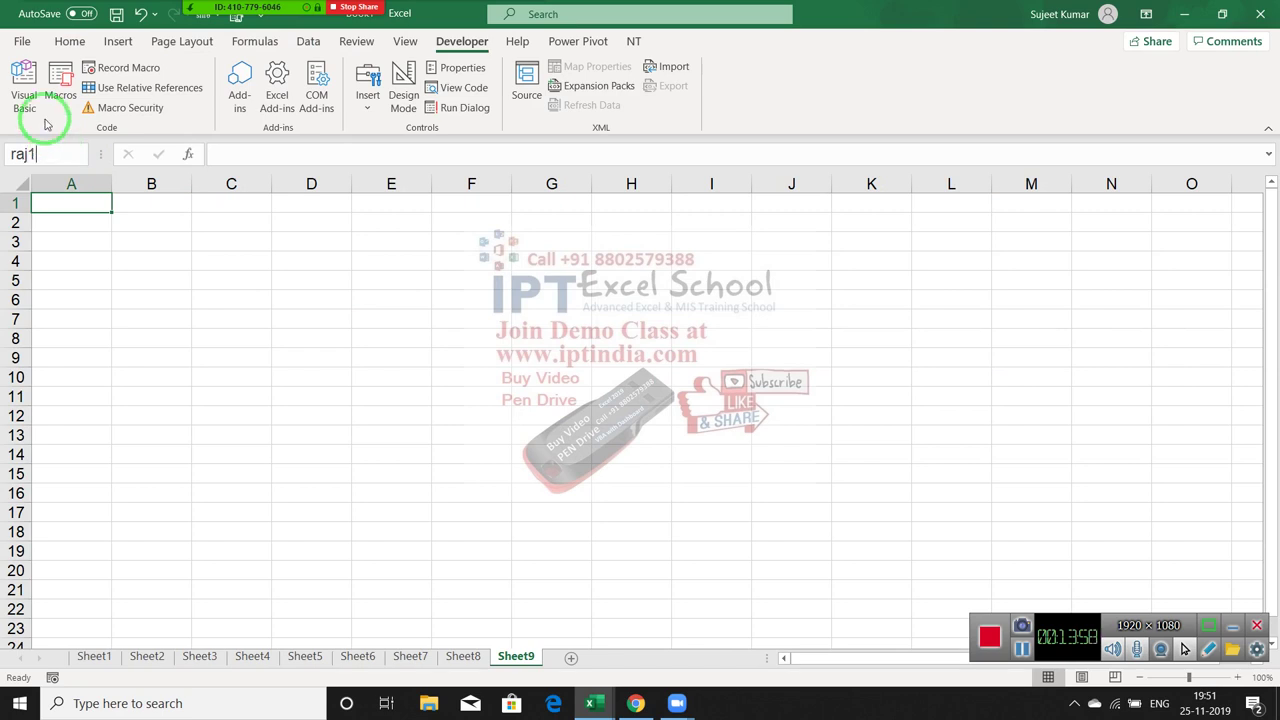
key("Return")
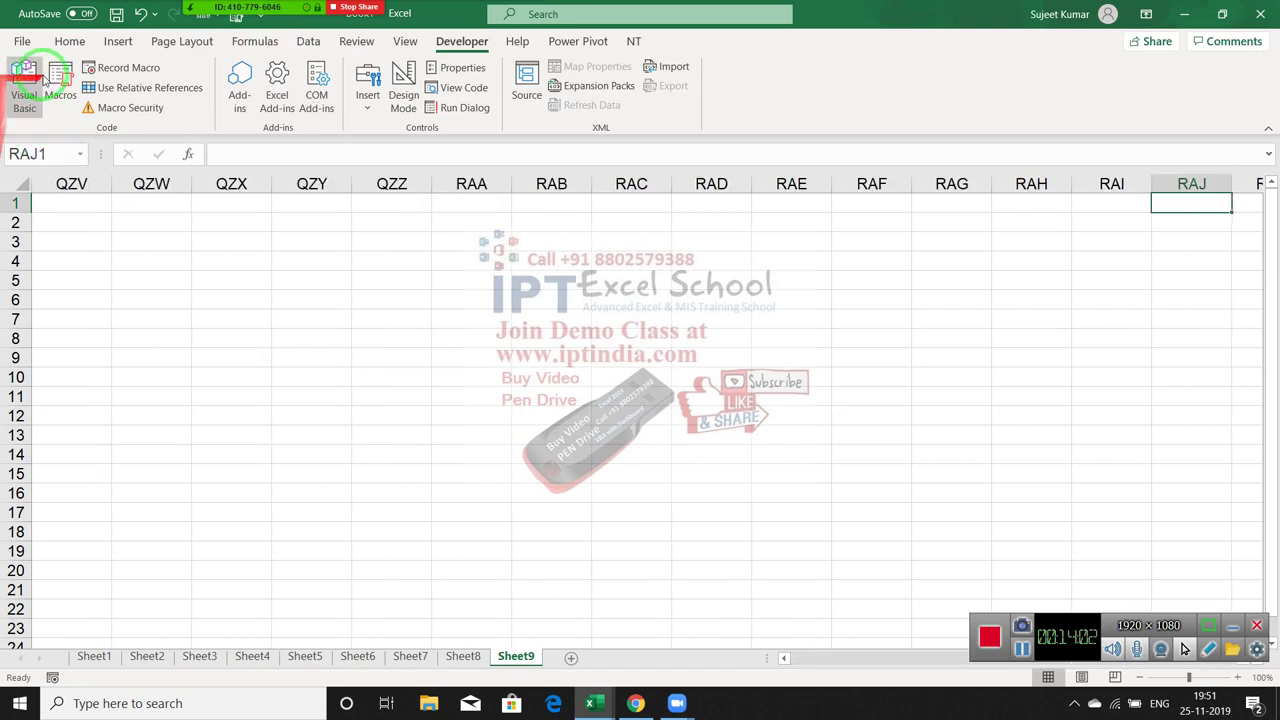
left_click(60, 85)
type("raj1")
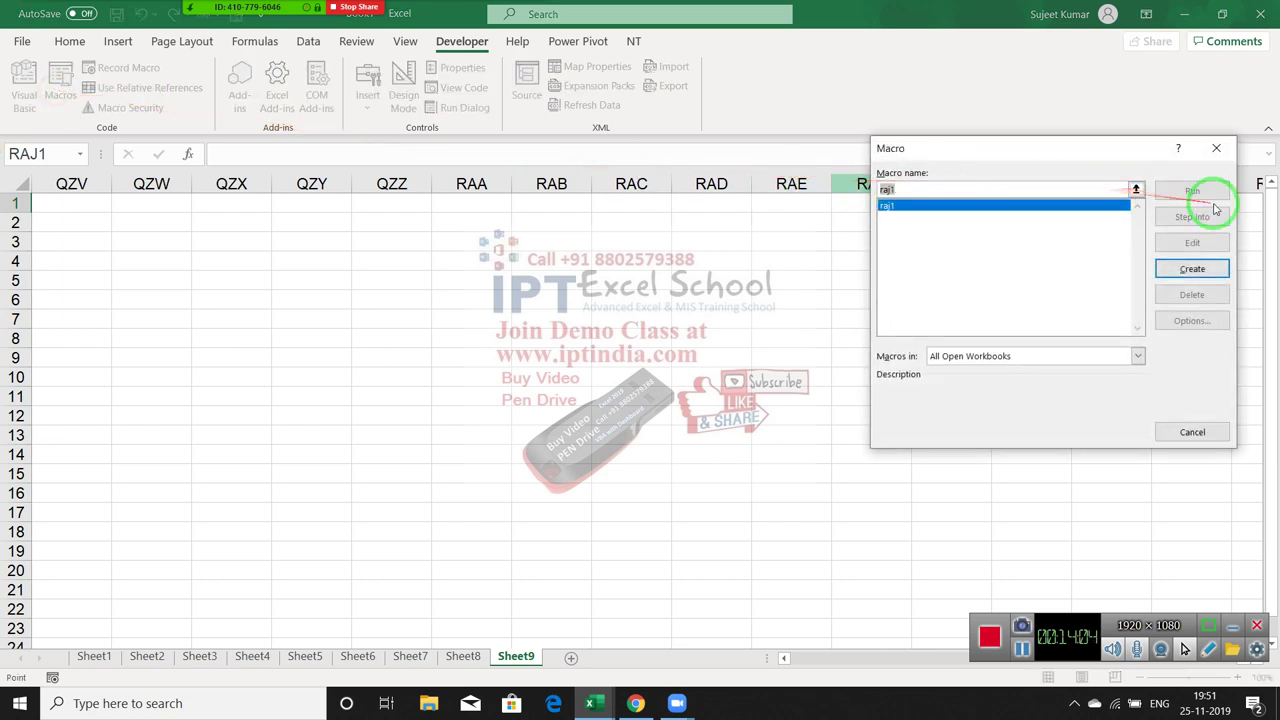
left_click(1106, 190)
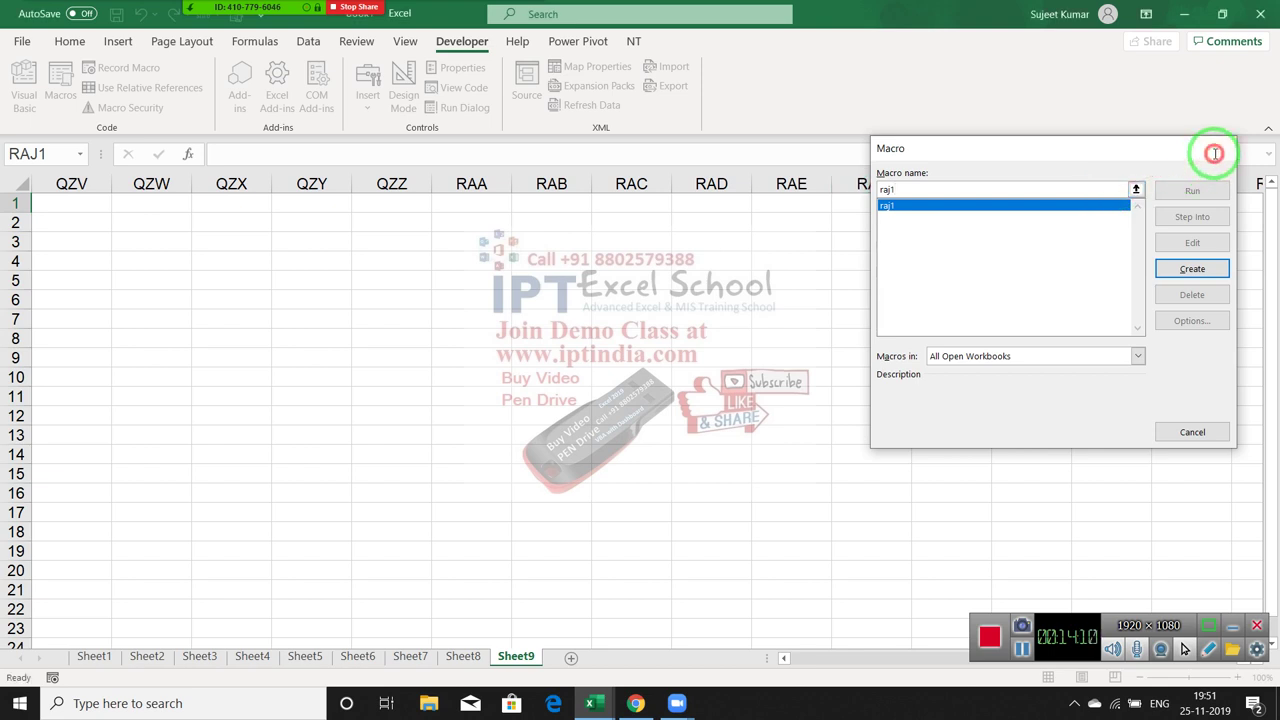
left_click(1216, 149)
Jump between A1 and XFD1 with Ctrl+arrow keys, then return to the VBA editor.
key("ctrl+Home")
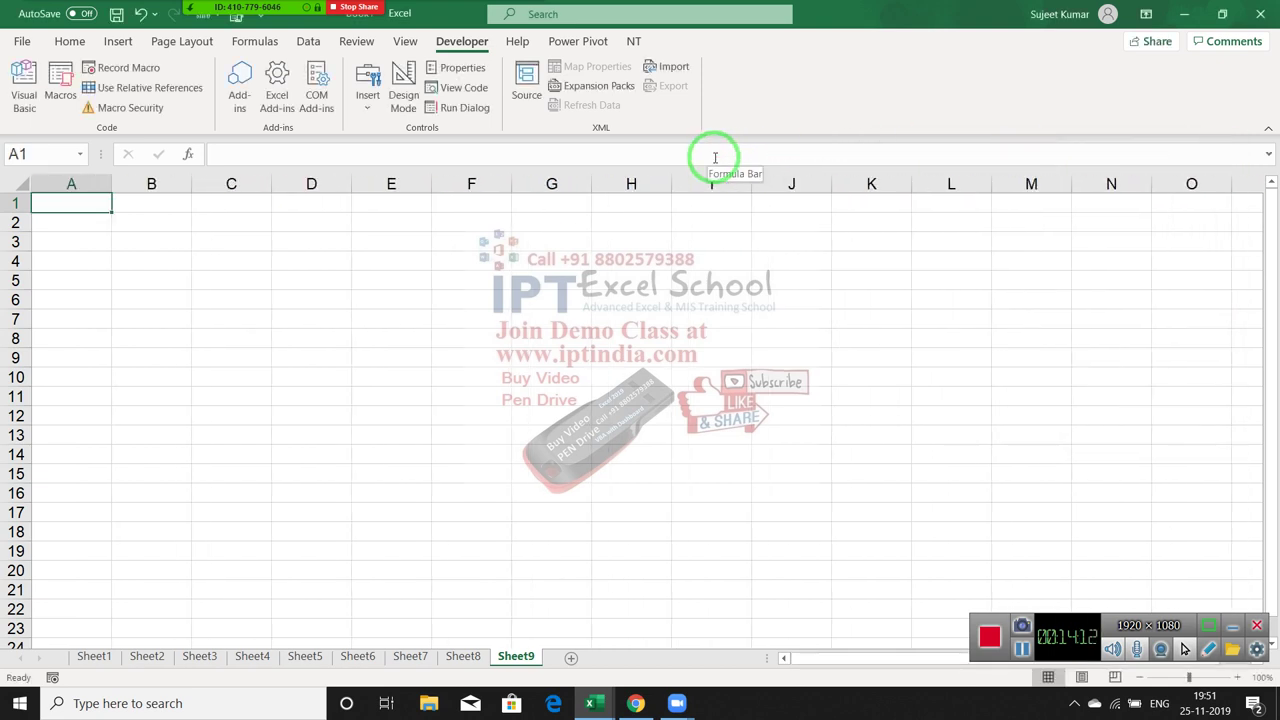
key("ctrl+Right")
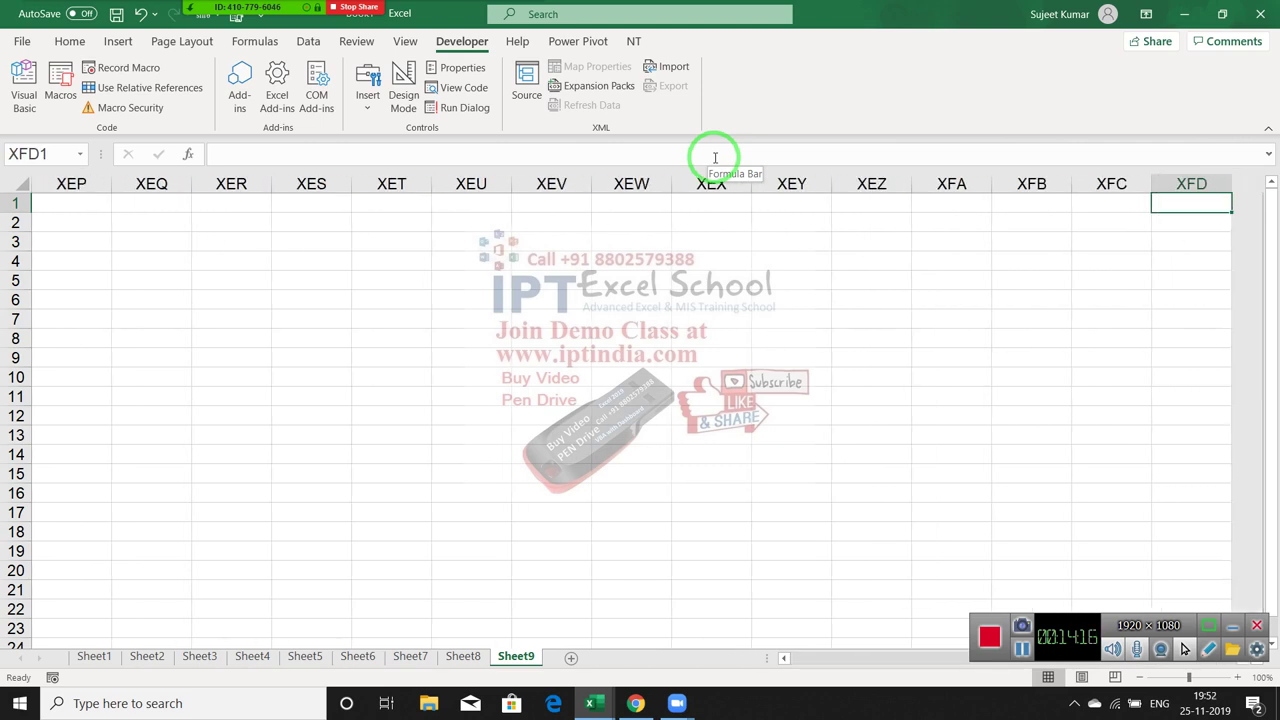
key("ctrl+Left")
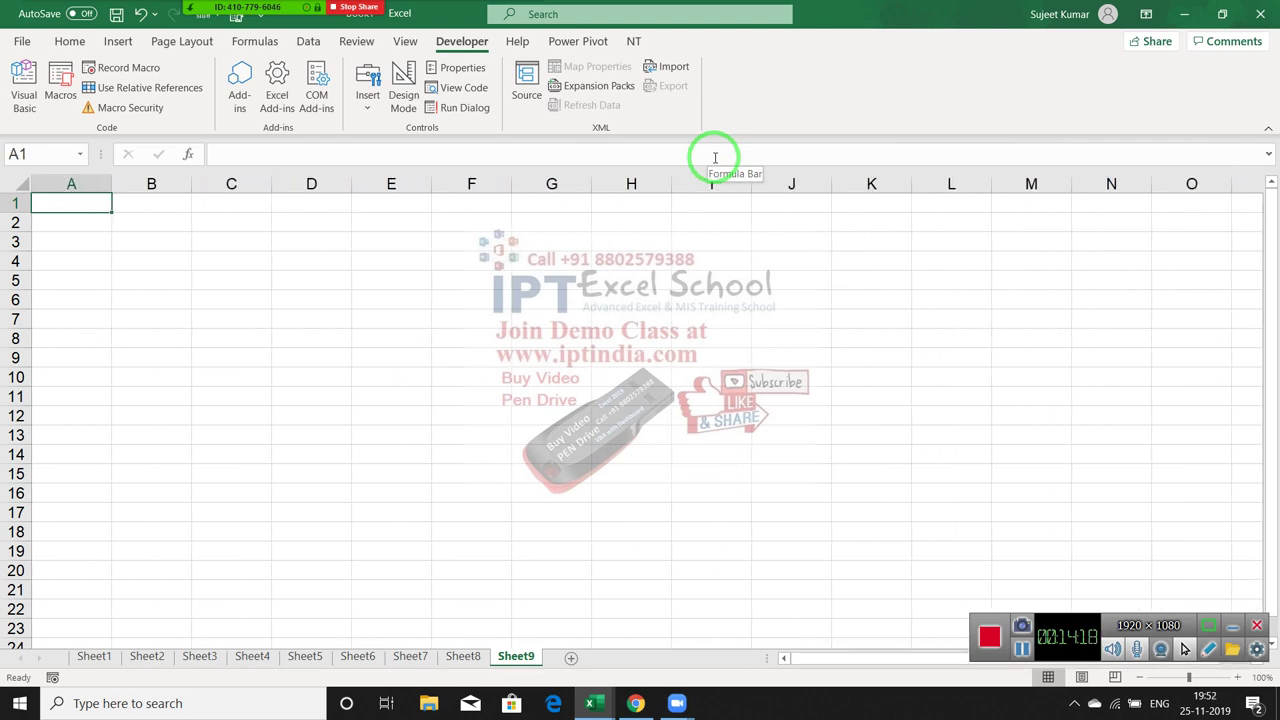
key("alt+Tab")
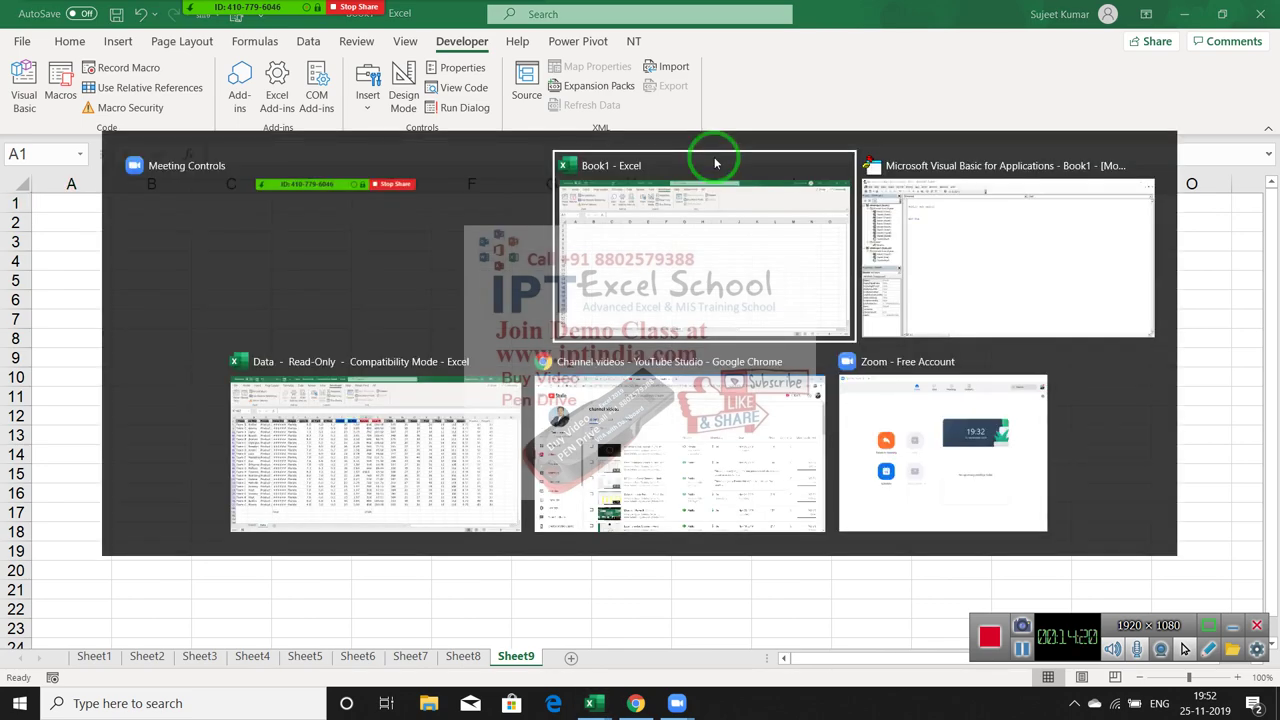
Rename the procedure raj1 to raj_1, after a spaced name triggers a compile error.
key("Left")
key("Left")
key("Left")
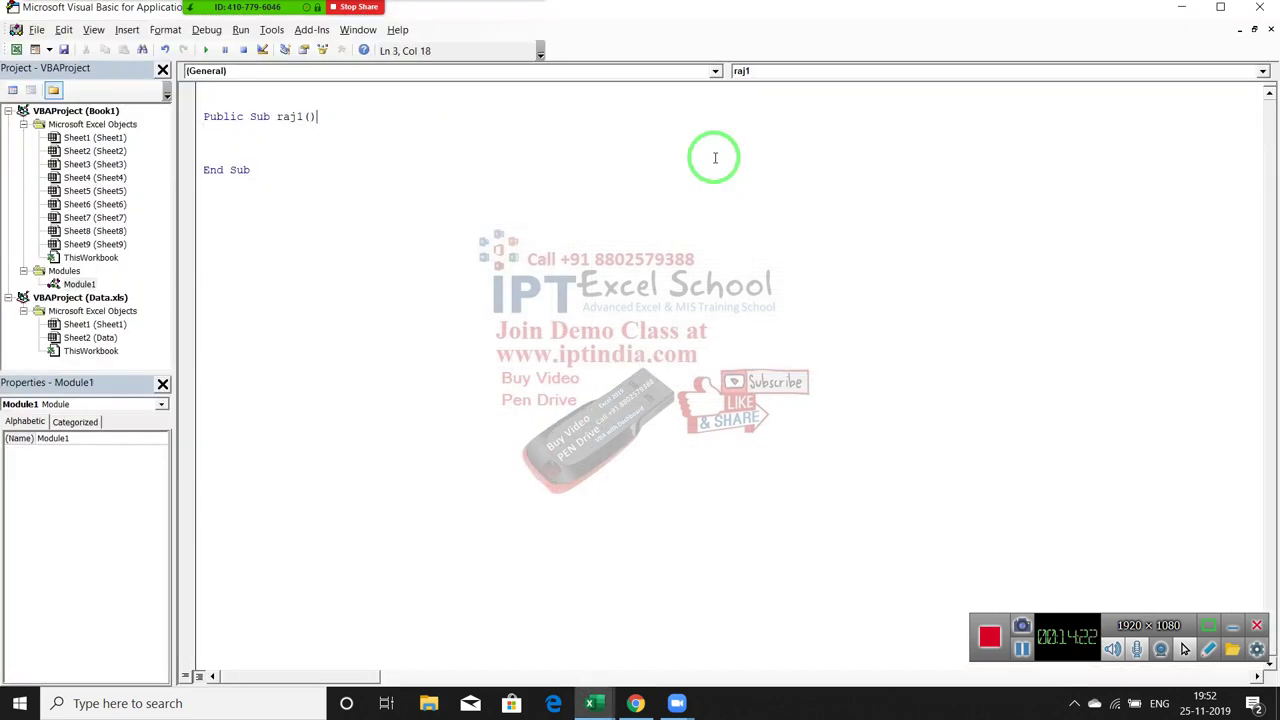
type("_")
key("BackSpace")
left_click(716, 163)
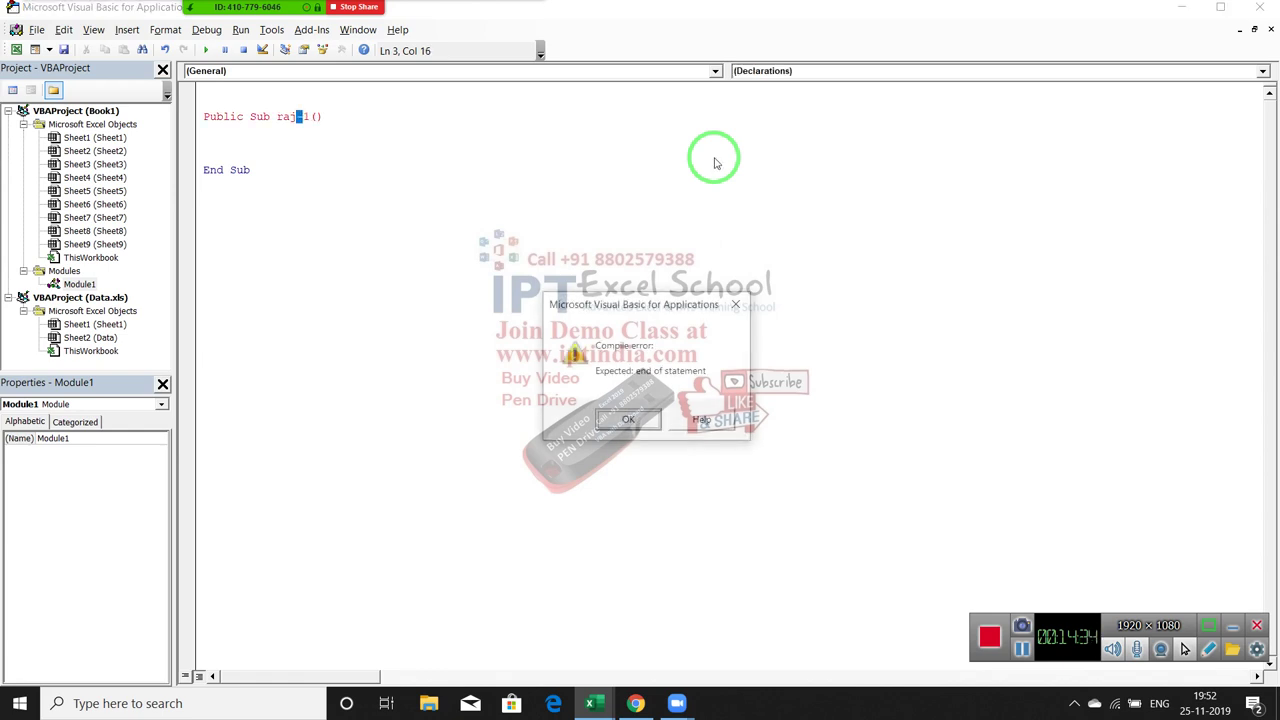
key("Return")
key("BackSpace")
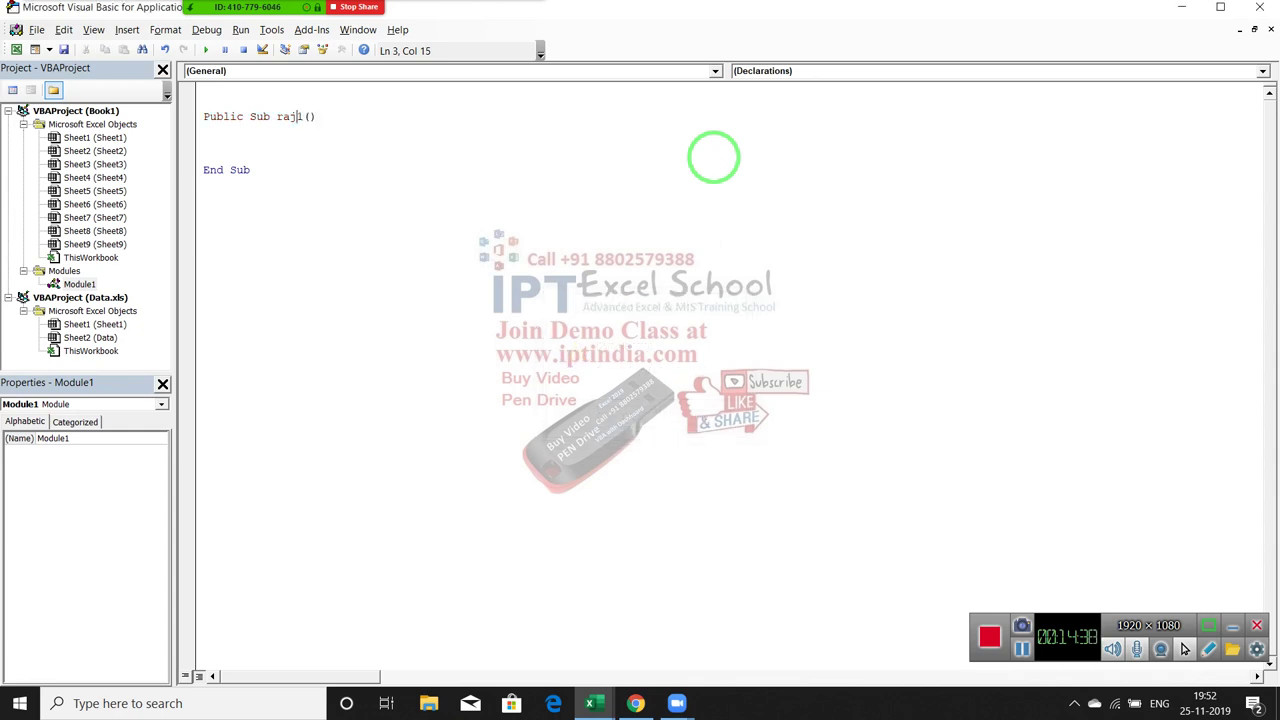
type("_")
key("Down")
Remove the Public keyword and stray blank lines around the raj_1 header.
key("Left")
key("Left")
key("Left")
key("Left")
key("Left")
key("Left")
key("Left")
key("Left")
key("Left")
key("Left")
key("Left")
key("Left")
key("BackSpace")
key("BackSpace")
key("BackSpace")
key("BackSpace")
key("BackSpace")
key("BackSpace")
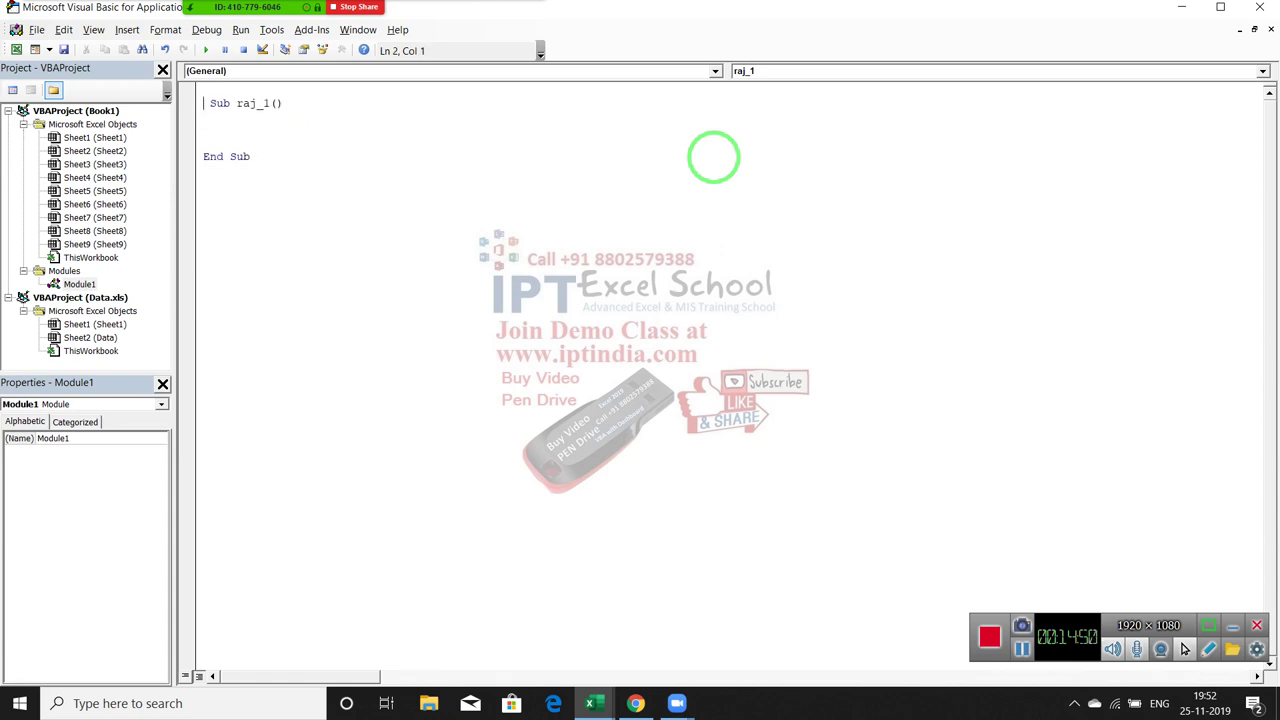
key("BackSpace")
key("Down")
key("Up")
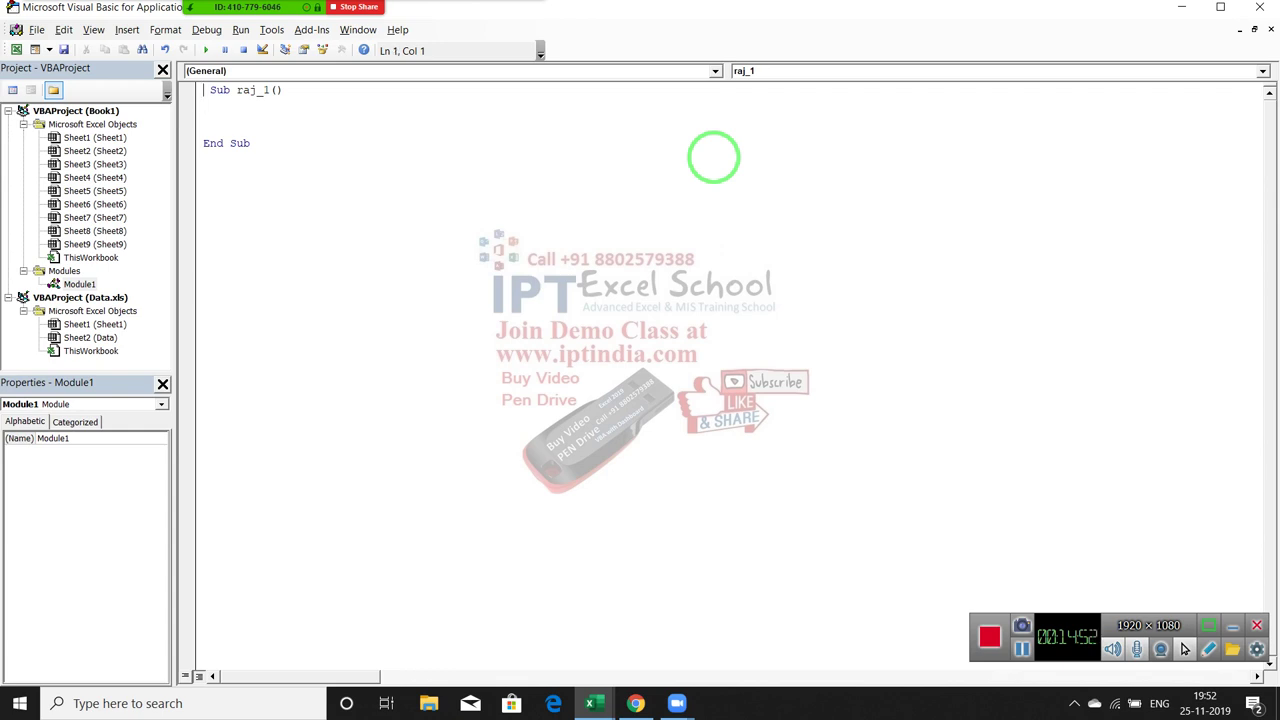
key("Delete")
key("Down")
key("Return")
Type Application, Workbooks, Sheets and Range on separate lines inside raj_1.
key("Return")
key("Return")
key("Return")
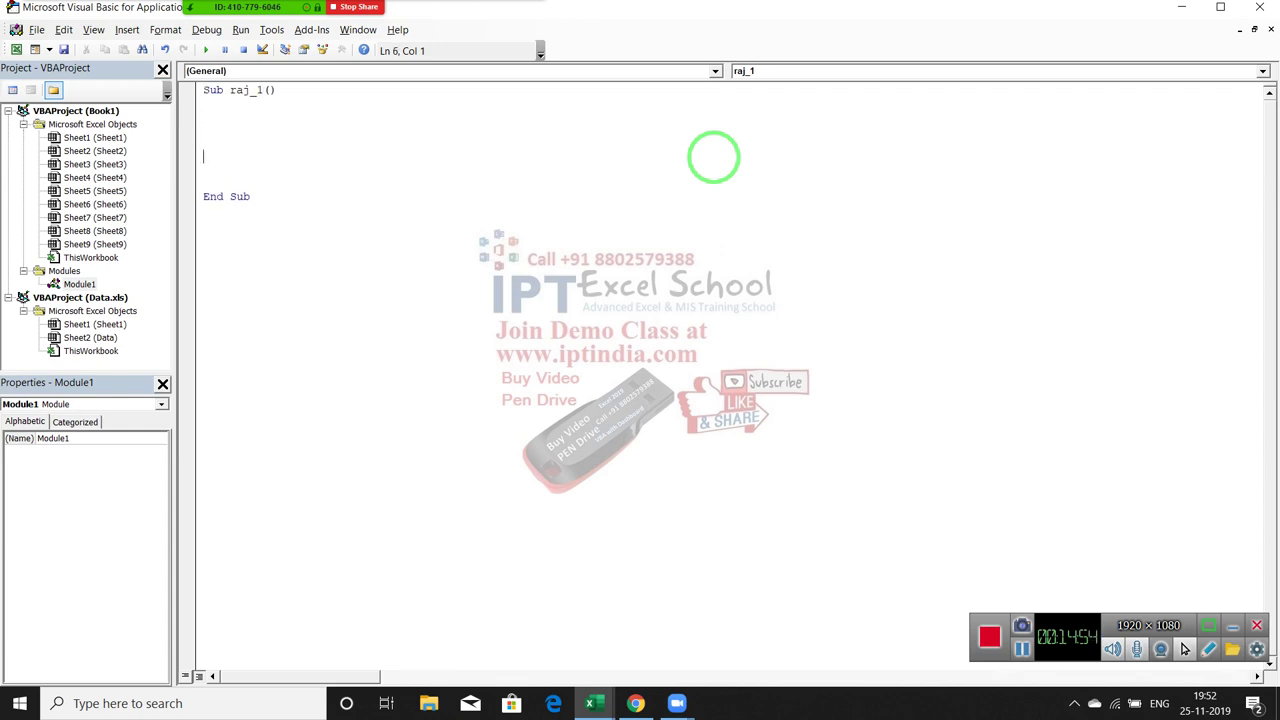
key("Up")
key("Up")
key("Up")
key("shift+Down")
key("shift+Down")
key("shift+Down")
key("shift+Down")
key("shift+Down")
key("Left")
type("ap")
type("plicat")
type("ion")
key("Return")
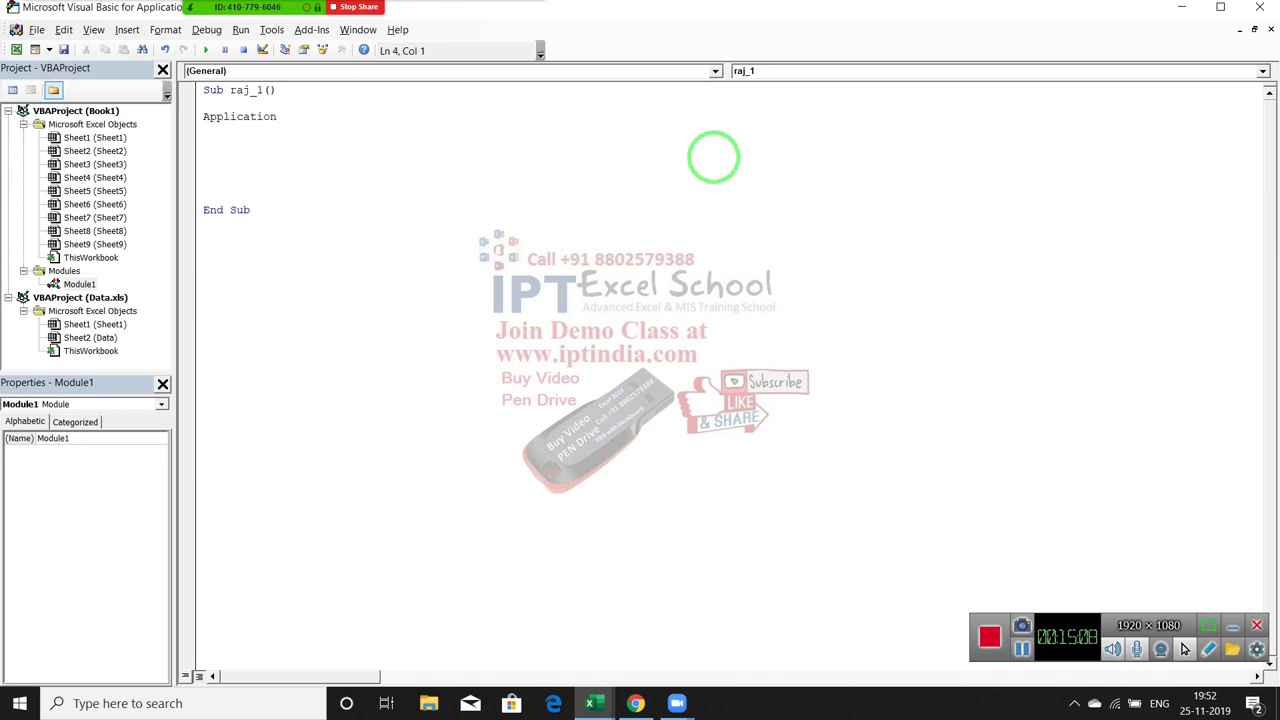
type("wo")
type("rkbopok")
key("BackSpace")
key("BackSpace")
key("BackSpace")
key("BackSpace")
type("ooks")
key("Return")
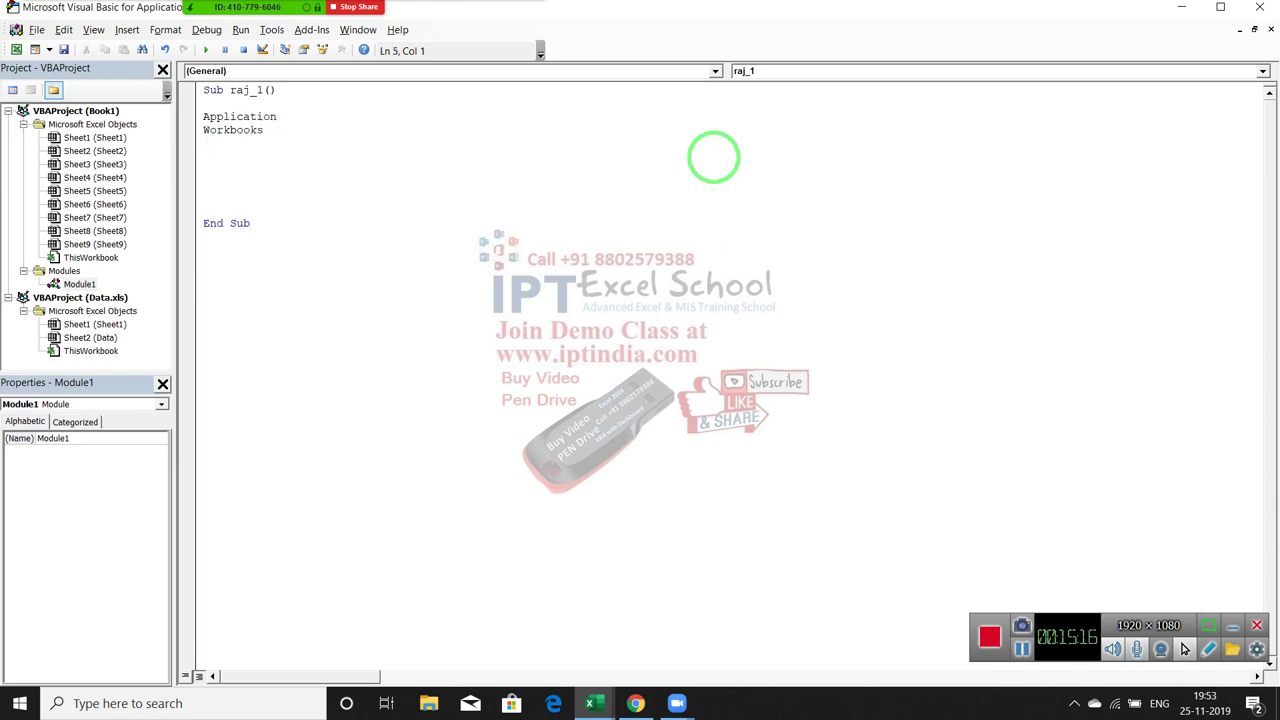
type("sheets")
key("Return")
type("ran")
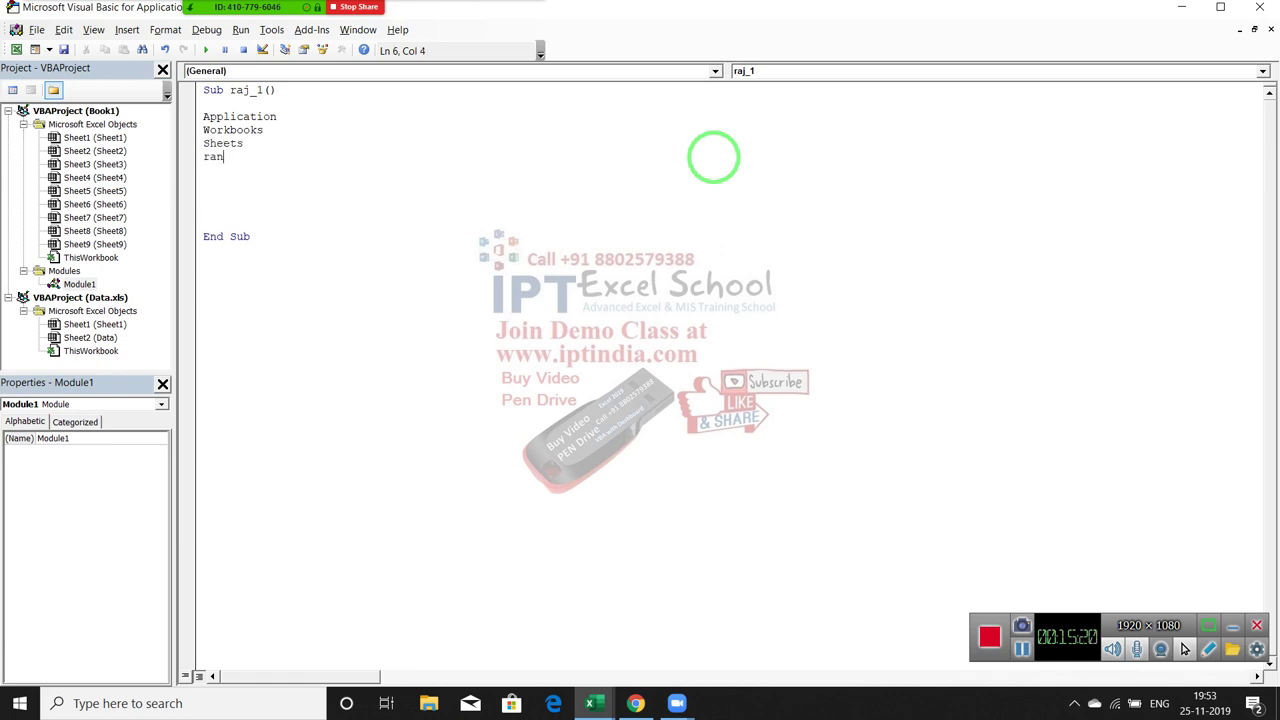
type("ge")
key("Return")
key("Left")
key("Up")
key("Up")
key("Up")
key("Home")
key("shift+Down")
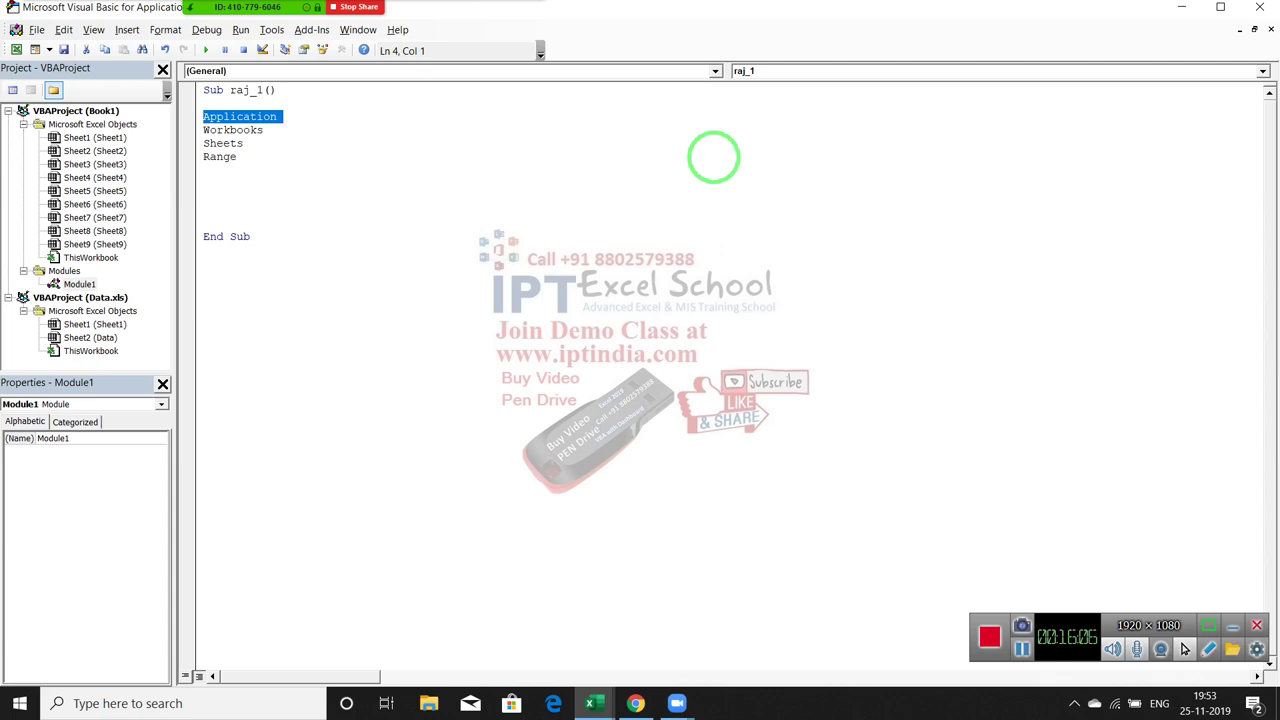
key("Down")
key("shift+End")
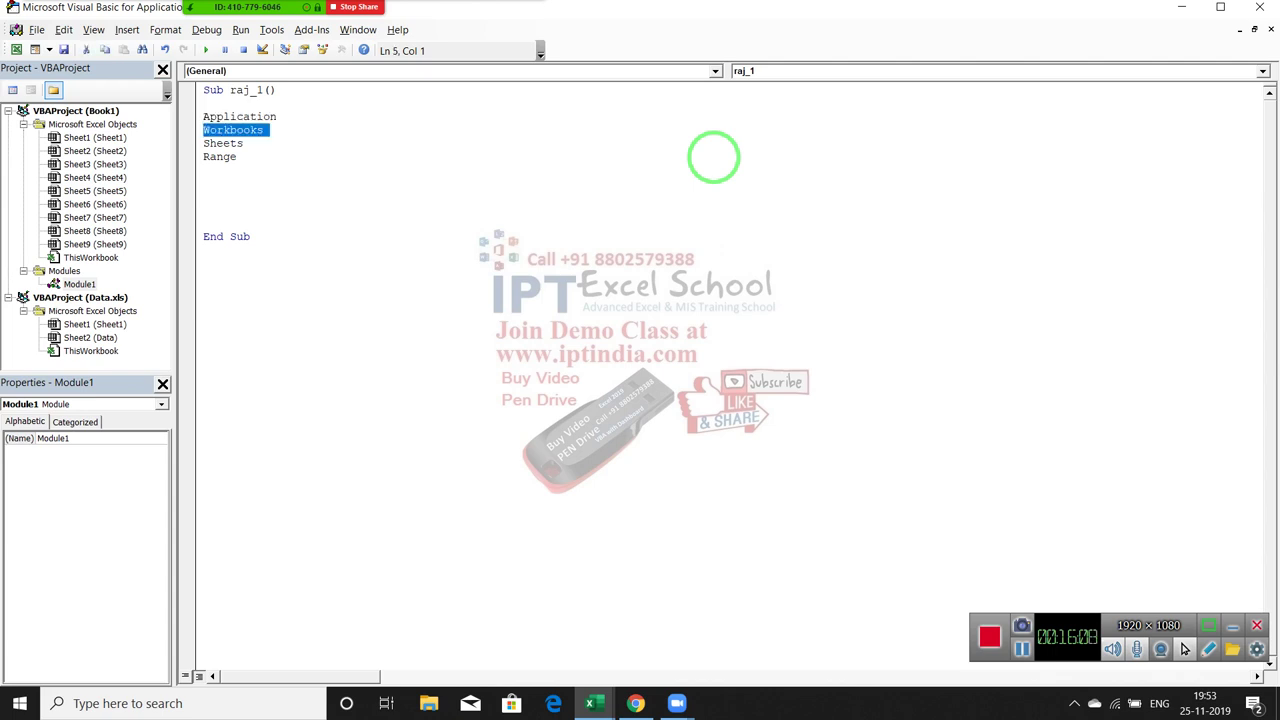
key("Down")
key("shift+End")
key("Down")
key("shift+End")
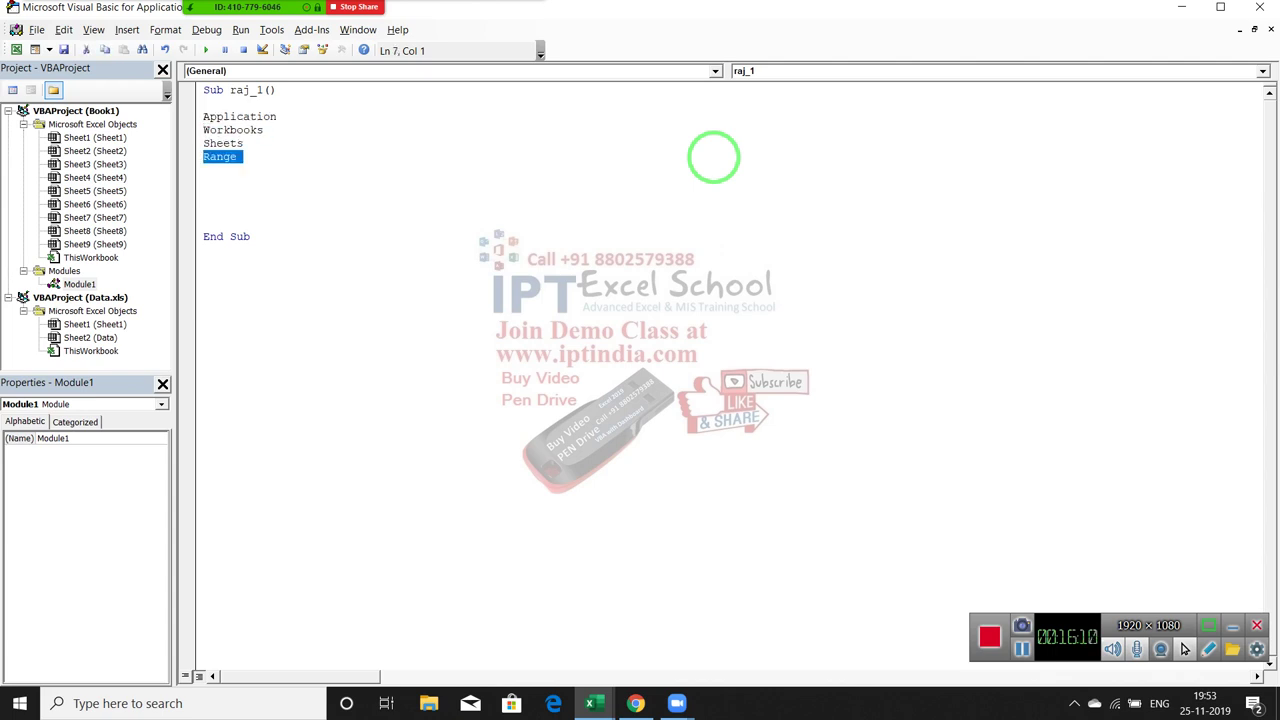
key("Up")
key("shift+Down")
key("Up")
key("Up")
key("shift+Down")
key("Down")
key("shift+Down")
Return to the Excel workbook and enter the headers Name, Roll, Marks in A1:C1.
left_click(590, 703)
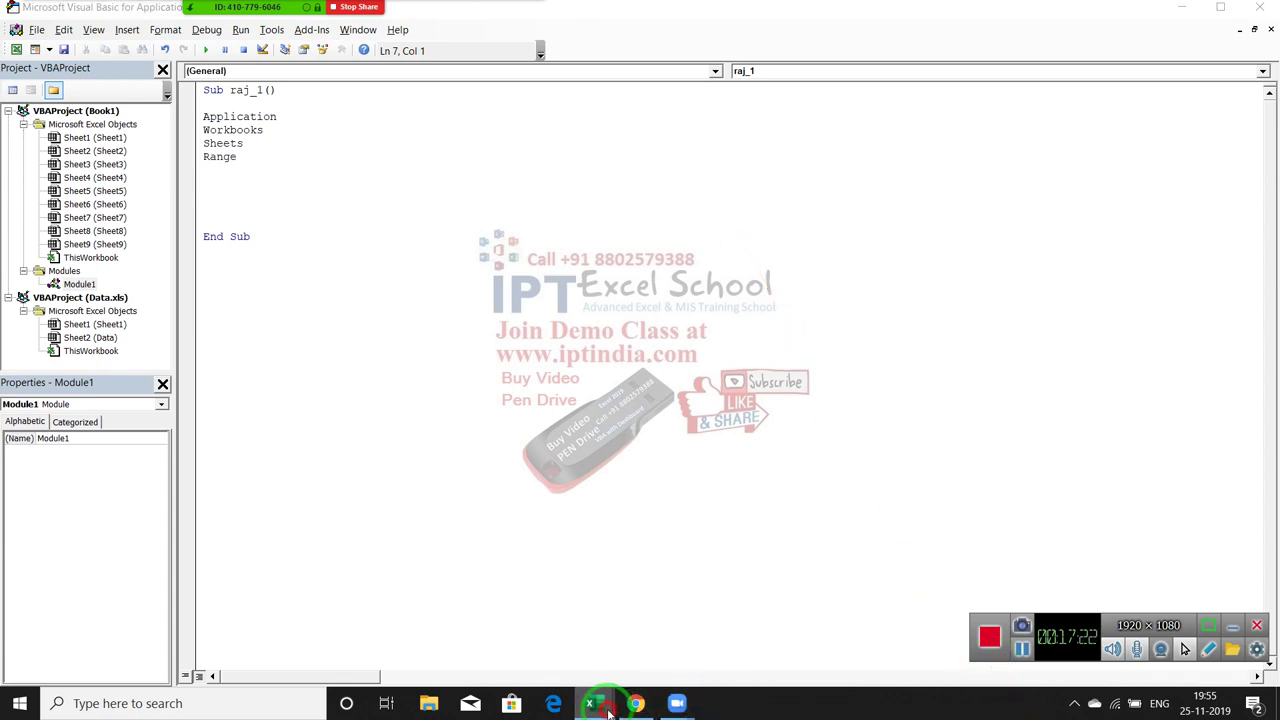
left_click(438, 662)
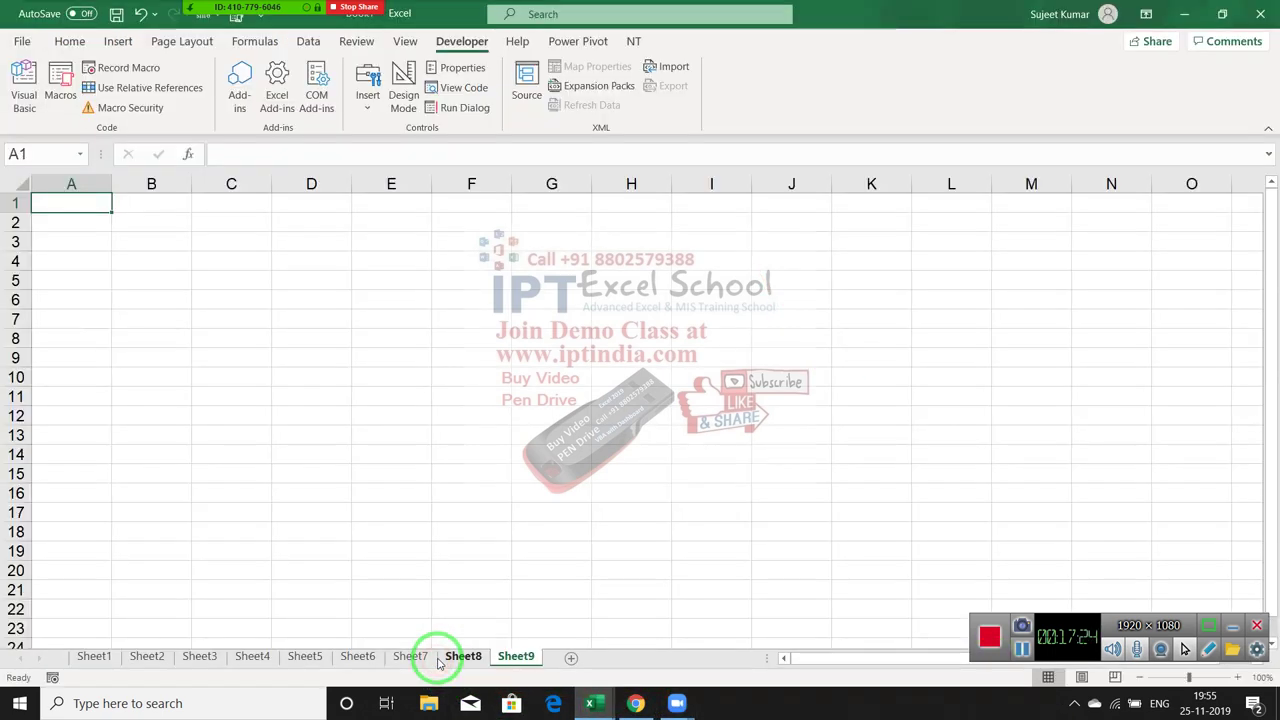
left_click(455, 241)
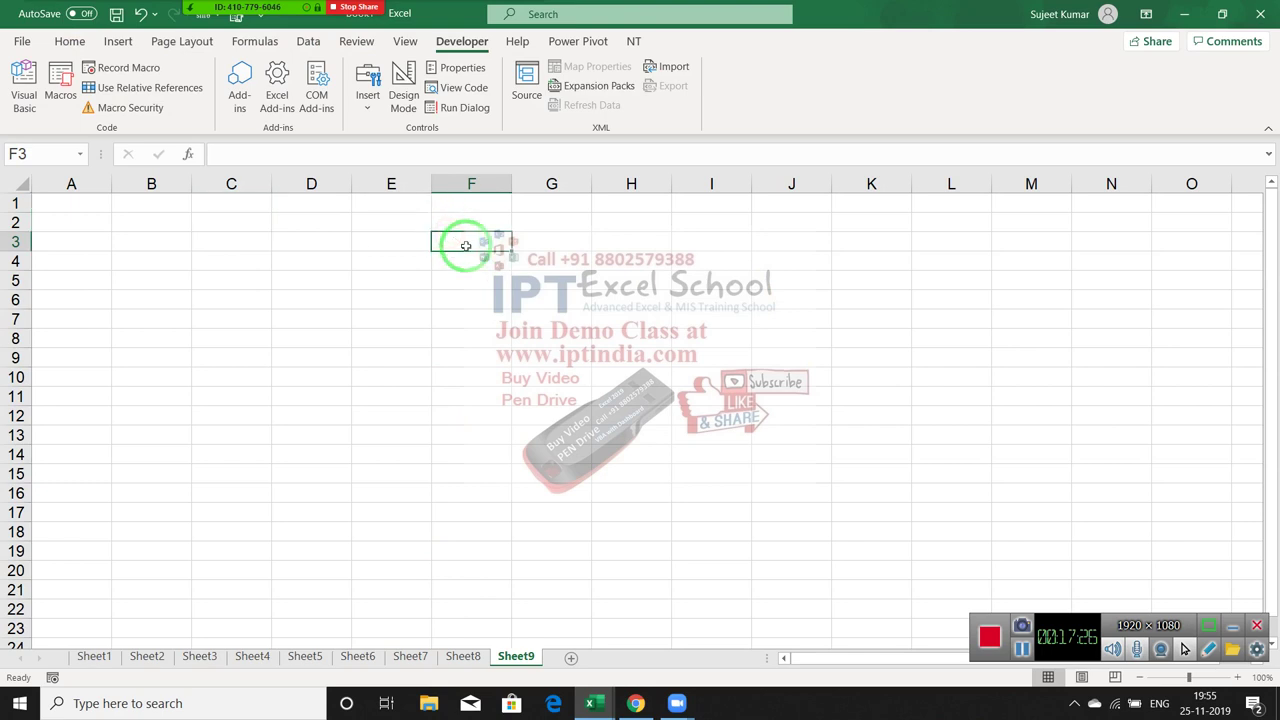
left_click(97, 240)
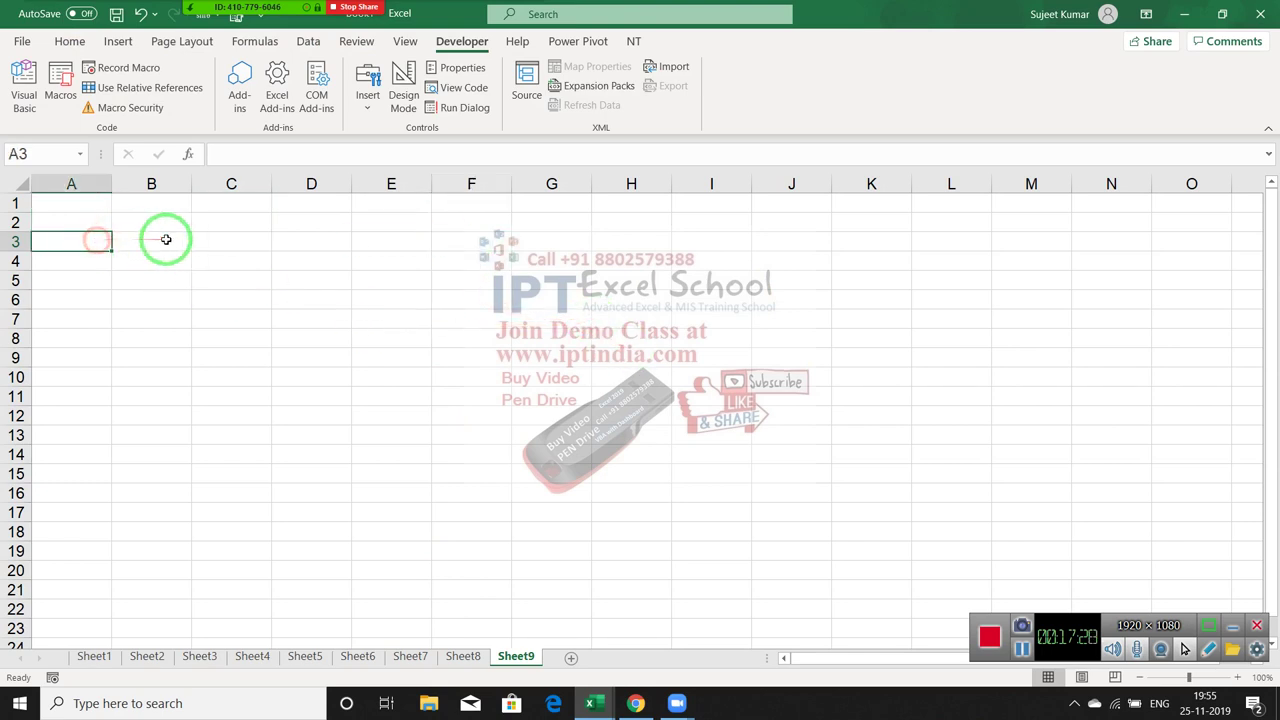
left_click(110, 206)
type("Na")
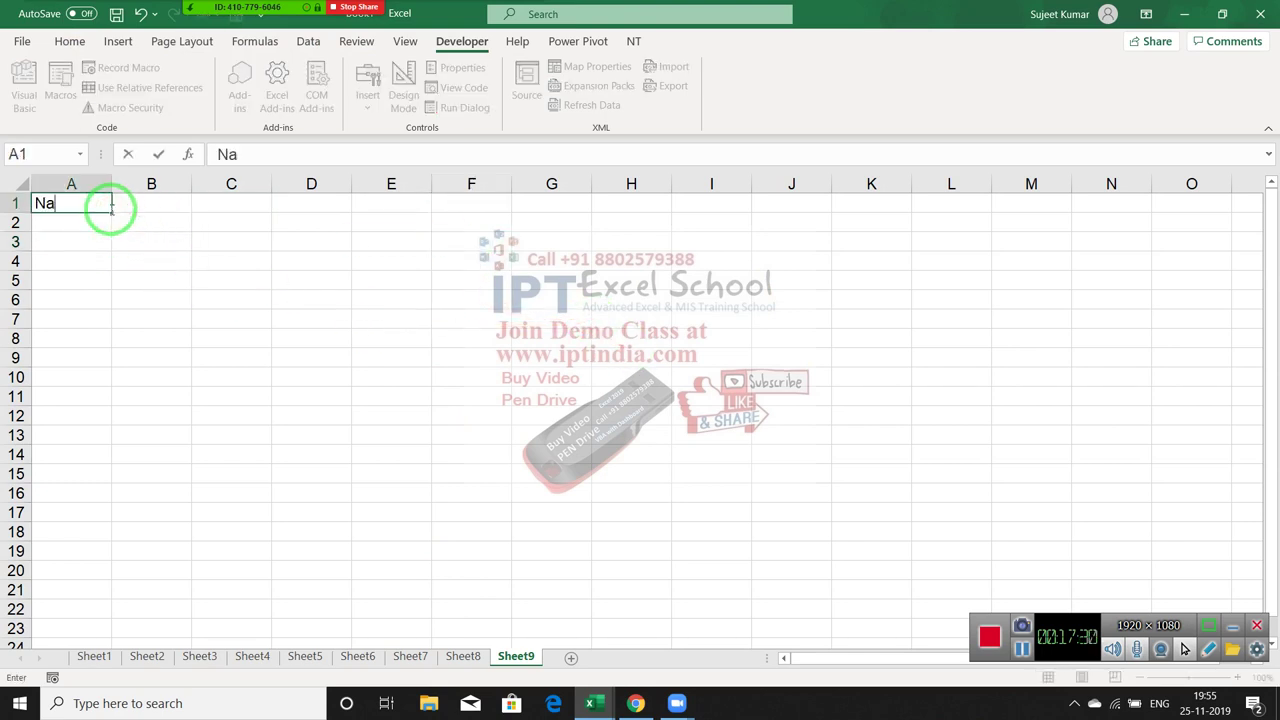
type("me")
key("Tab")
type("Roll")
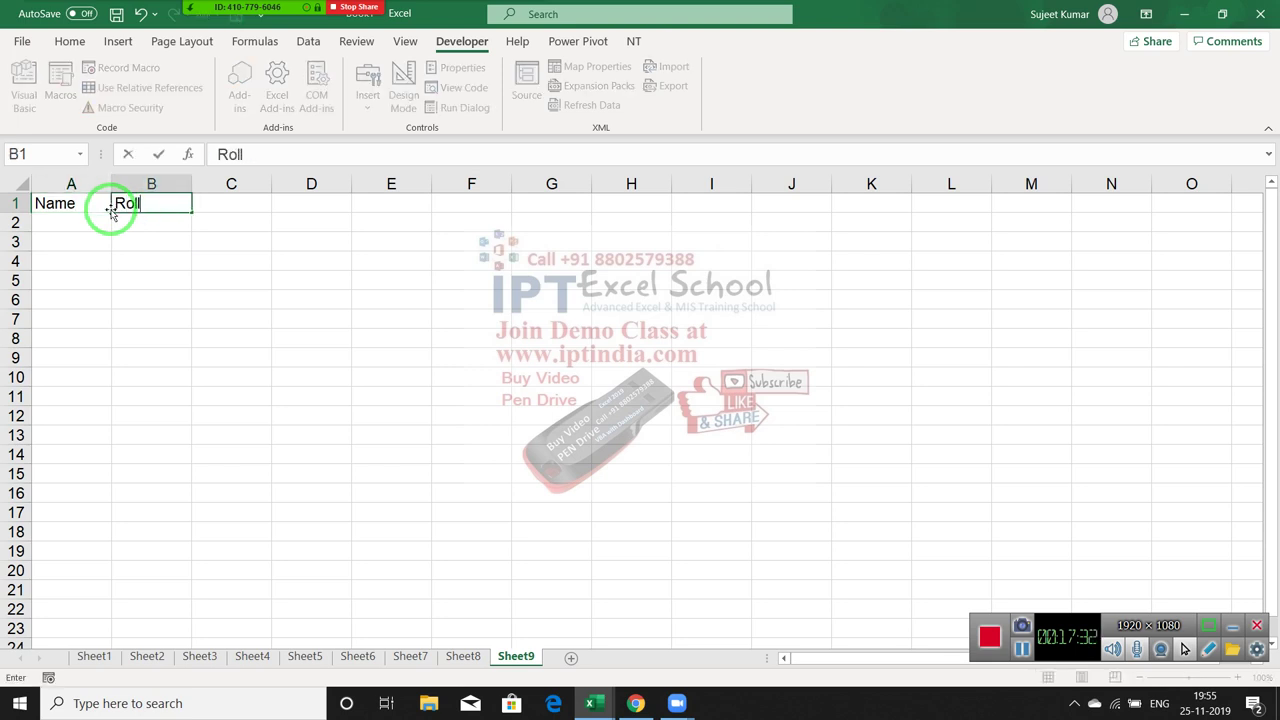
key("Tab")
type("M")
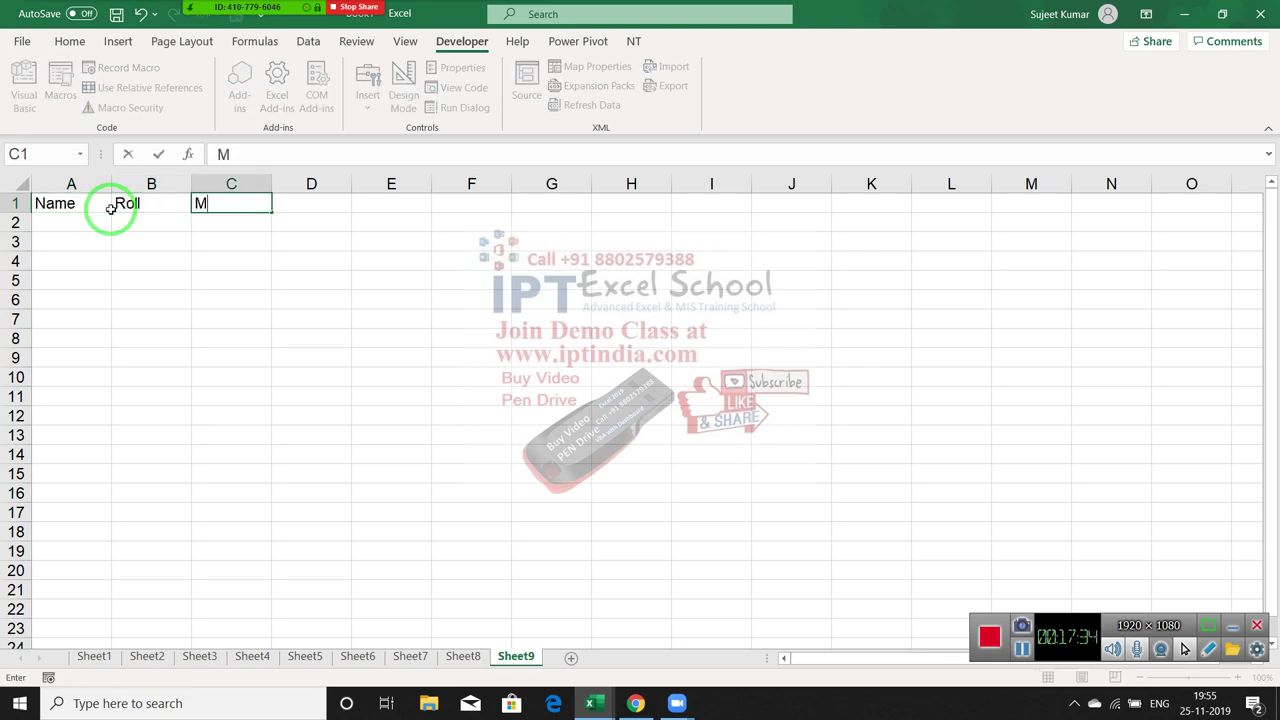
type("arks")
left_click(209, 314)
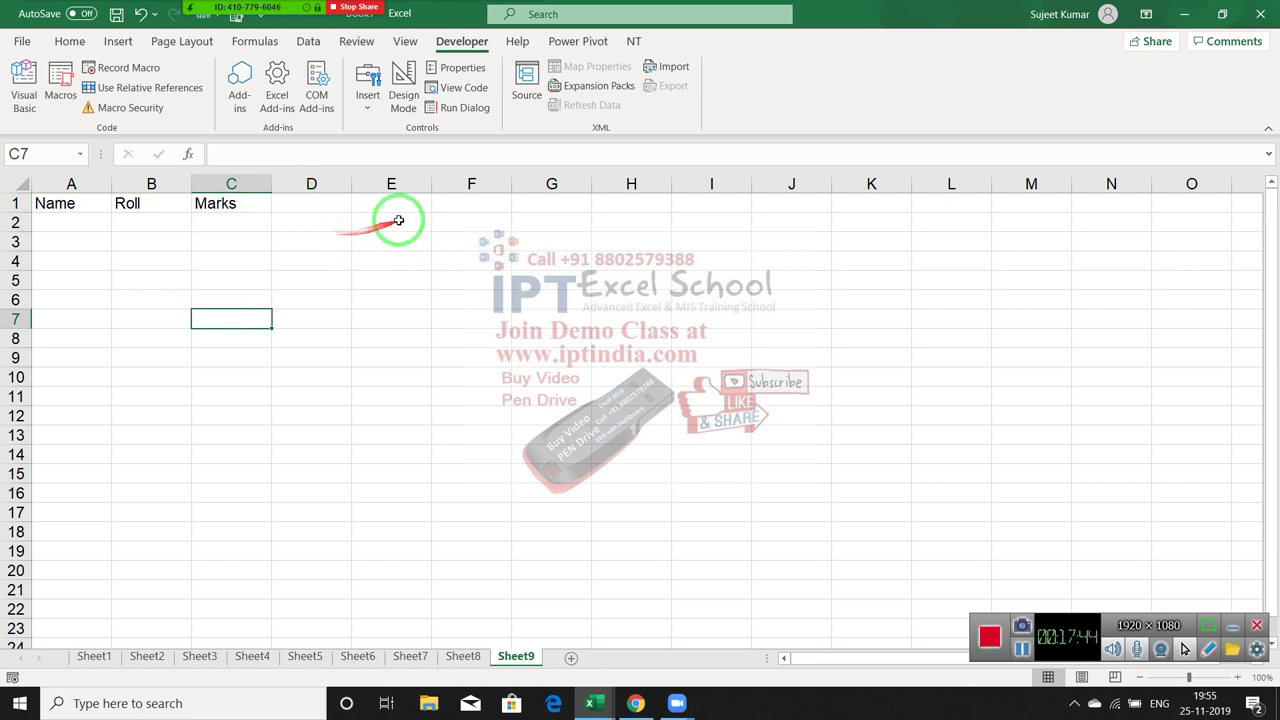
Start the step list with Start, Select A1 and Enter Name in F1:F3.
left_click(462, 210)
type("S")
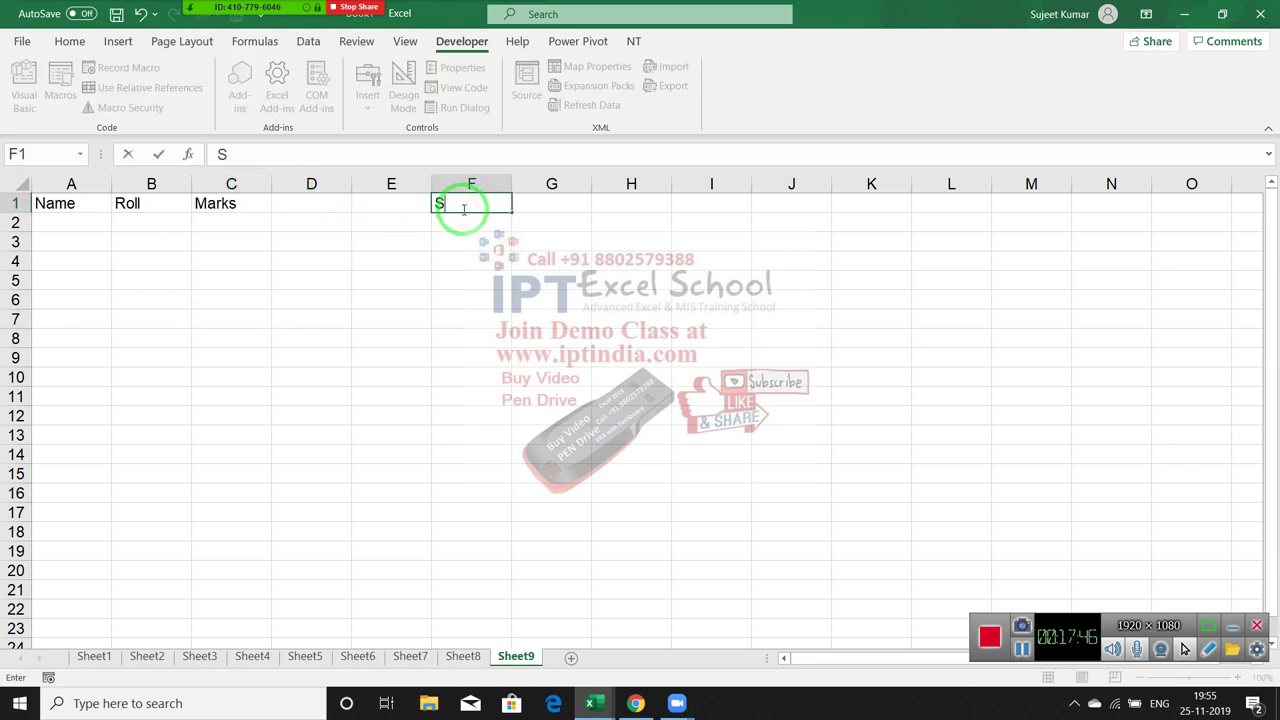
type("tar")
type("t")
key("Return")
type("Sele")
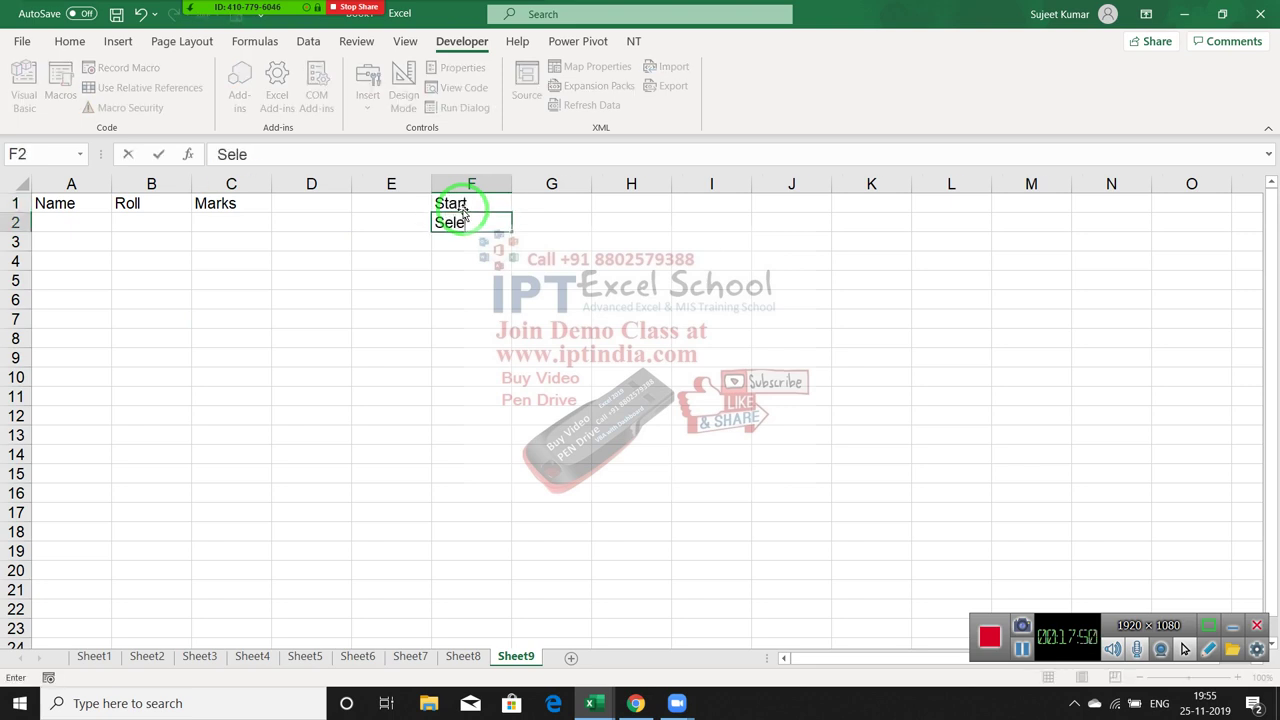
type("ct A1")
key("Return")
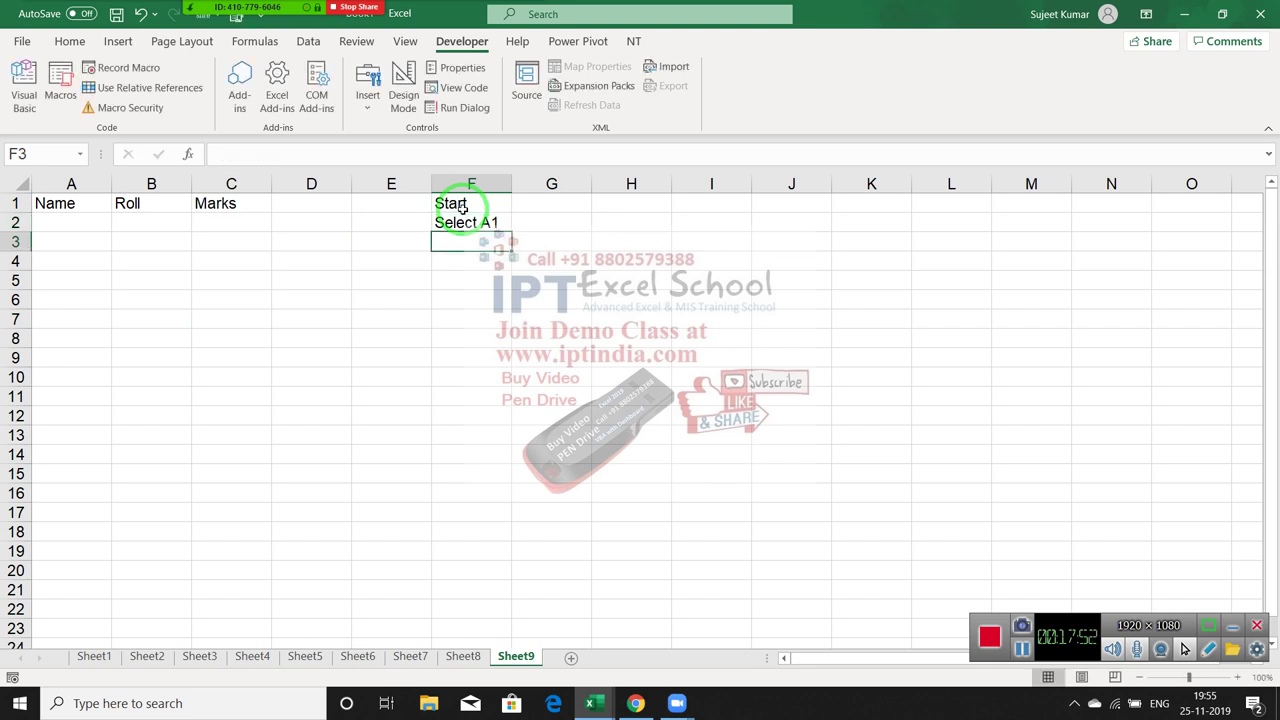
type("Enter")
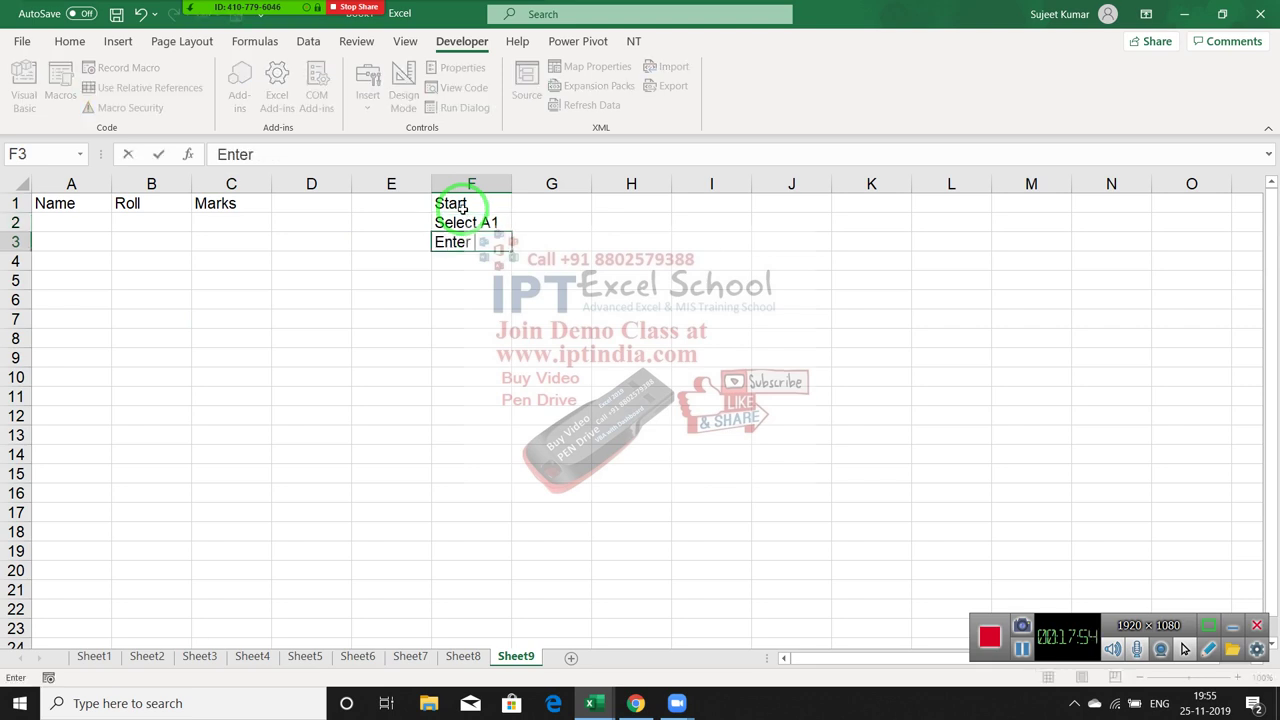
type(" Name")
key("Return")
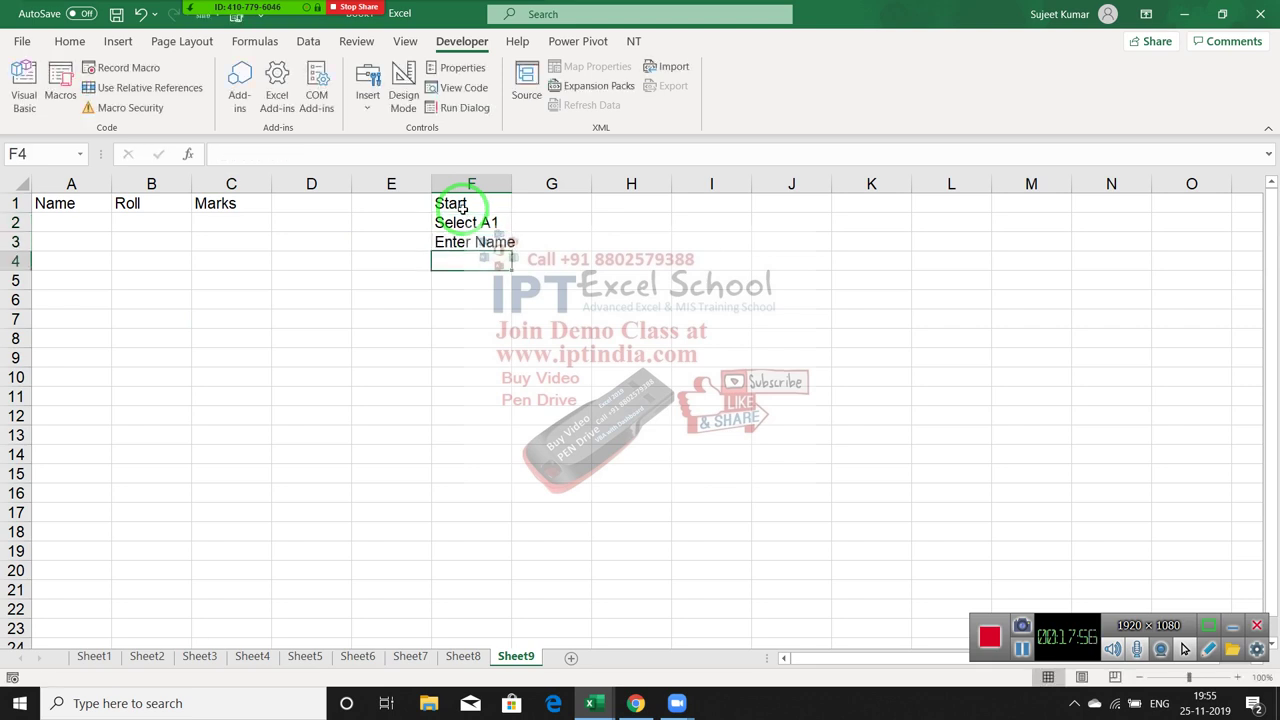
Continue the list in F4:F7 with Select B1, Enter Roll, Select C1, Enter Marks.
type("Select A1")
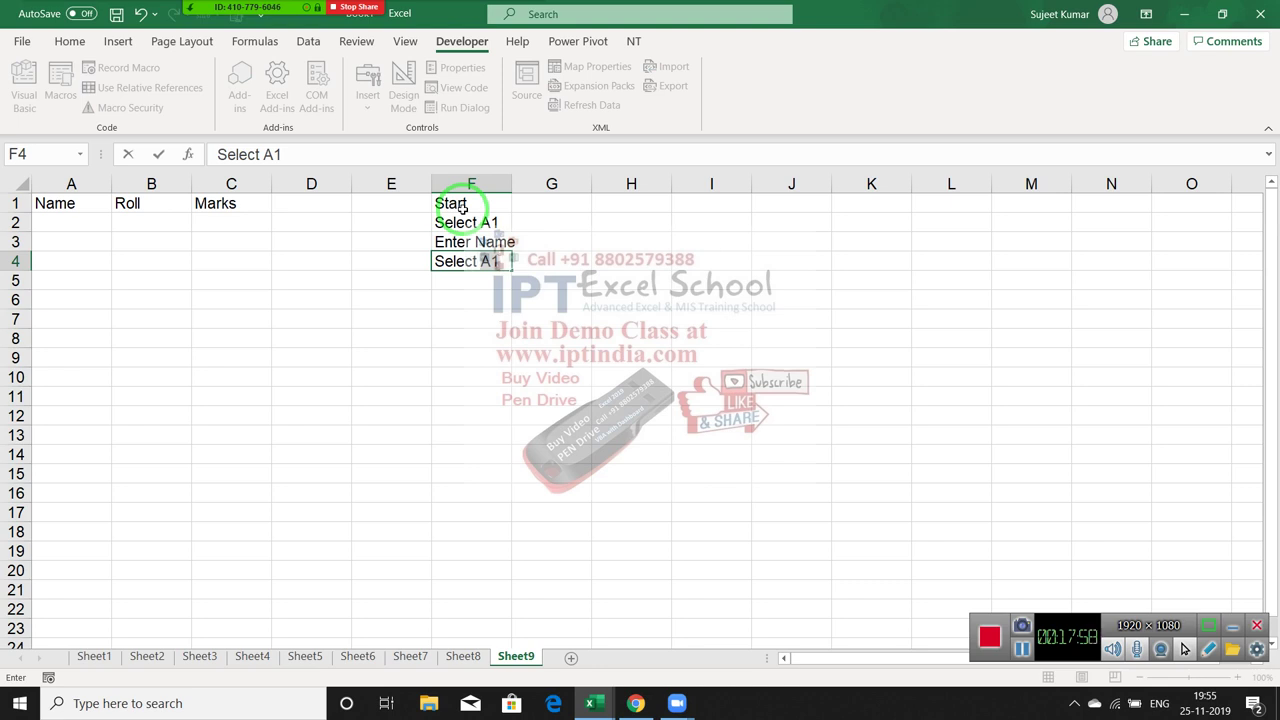
key("BackSpace")
key("BackSpace")
type("B1")
key("Return")
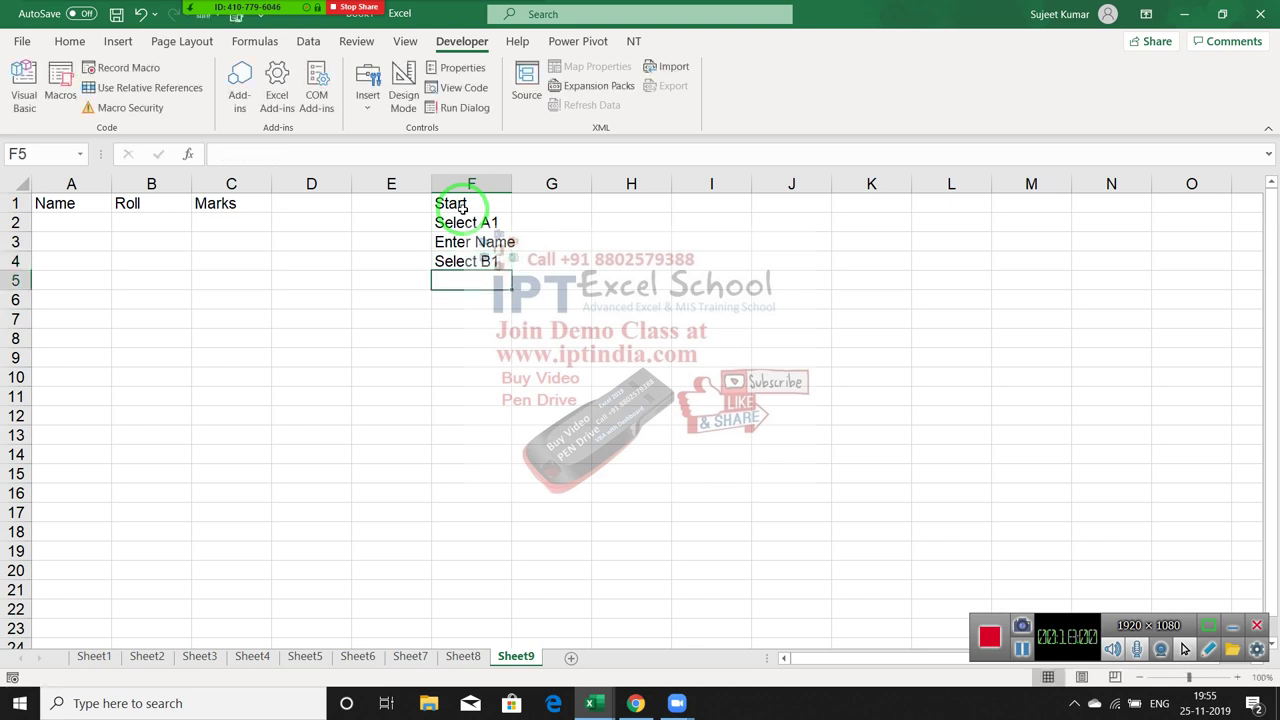
type("Enter R")
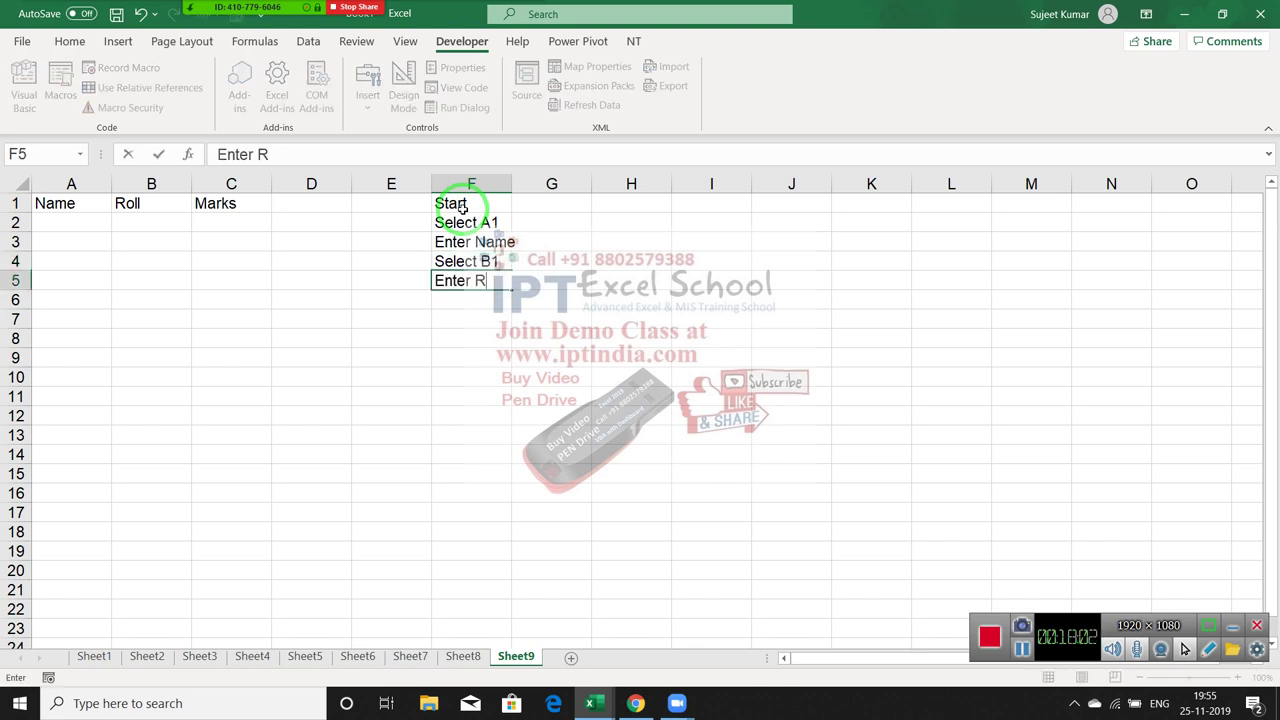
type("oll")
key("Return")
type("S")
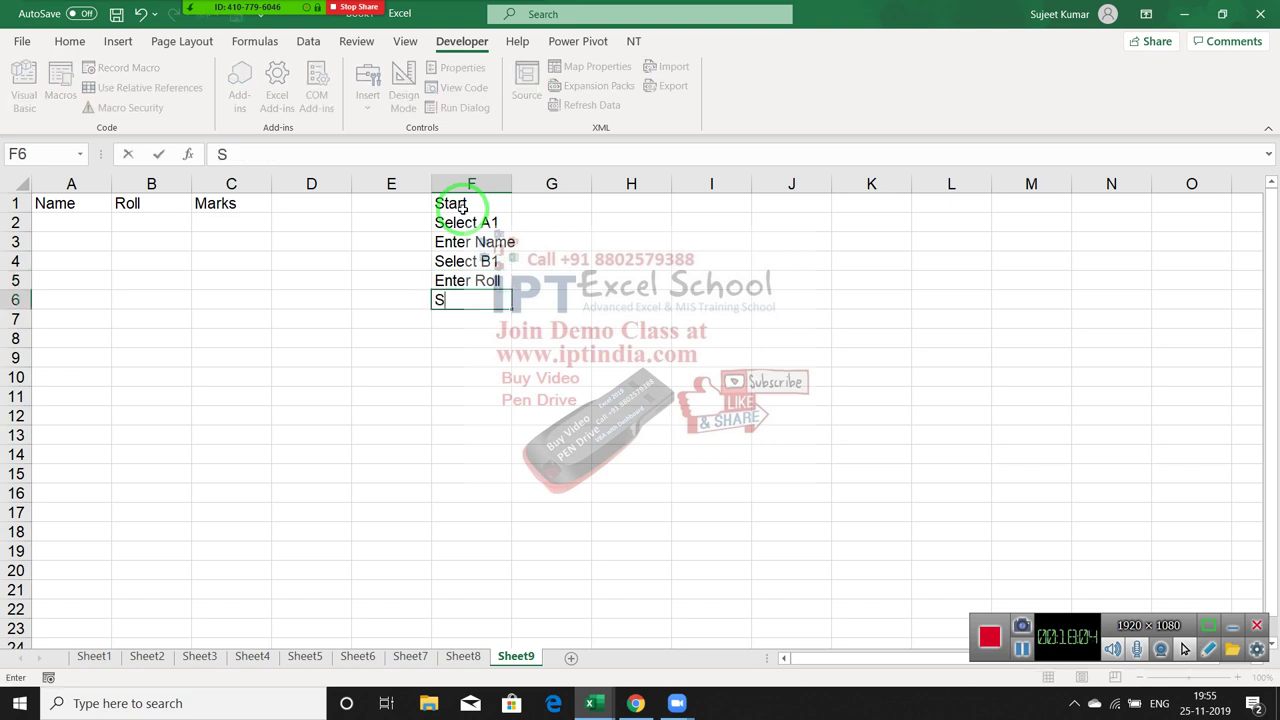
type("ele")
type("ct C1")
key("Return")
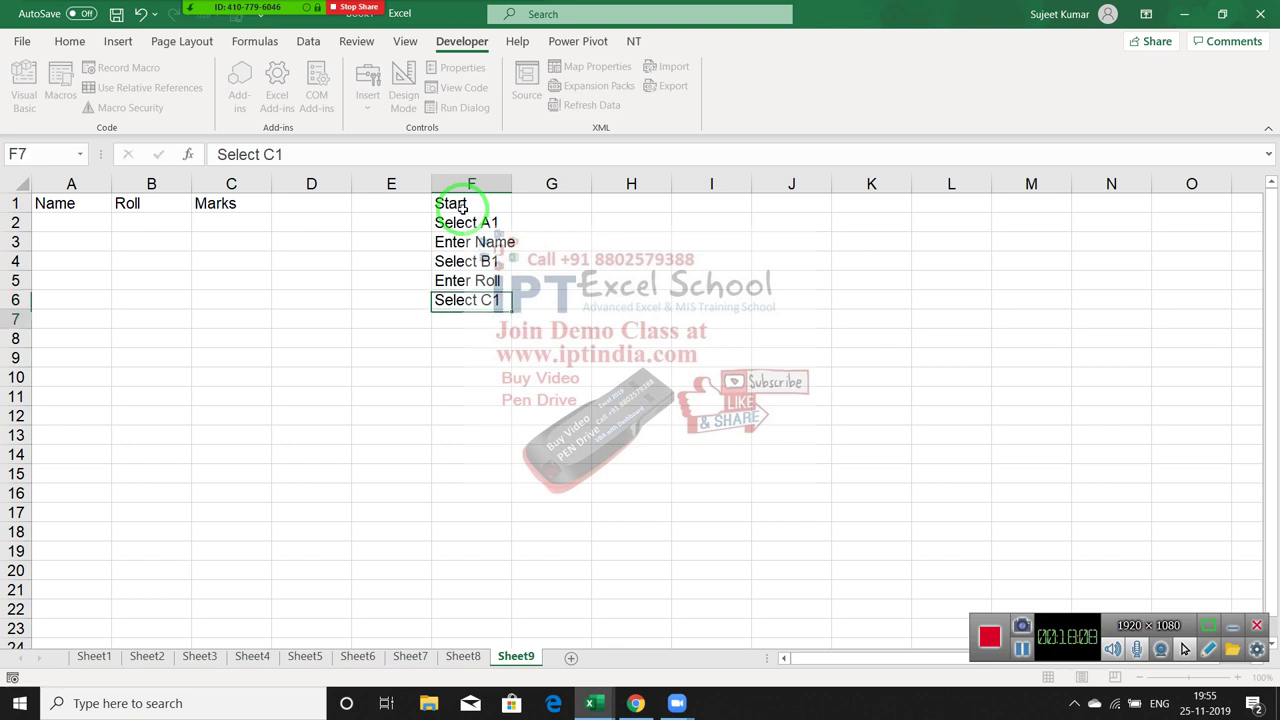
type("Enter")
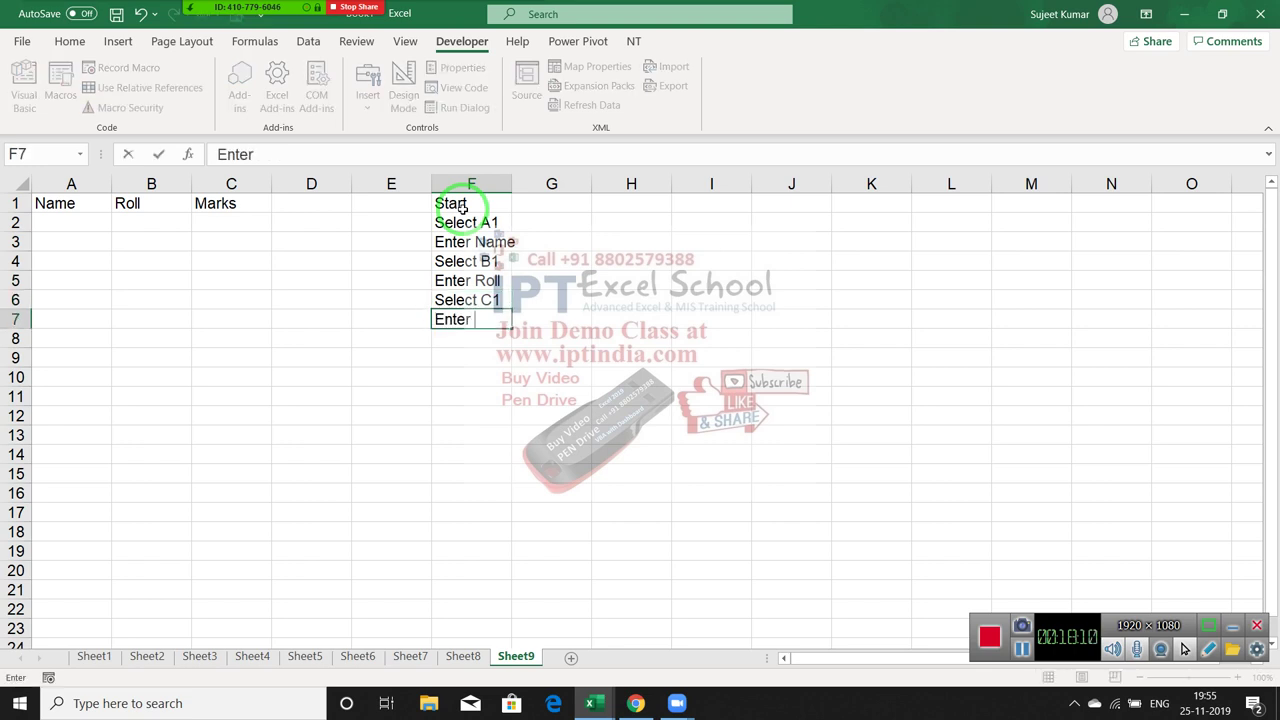
type(" Marks")
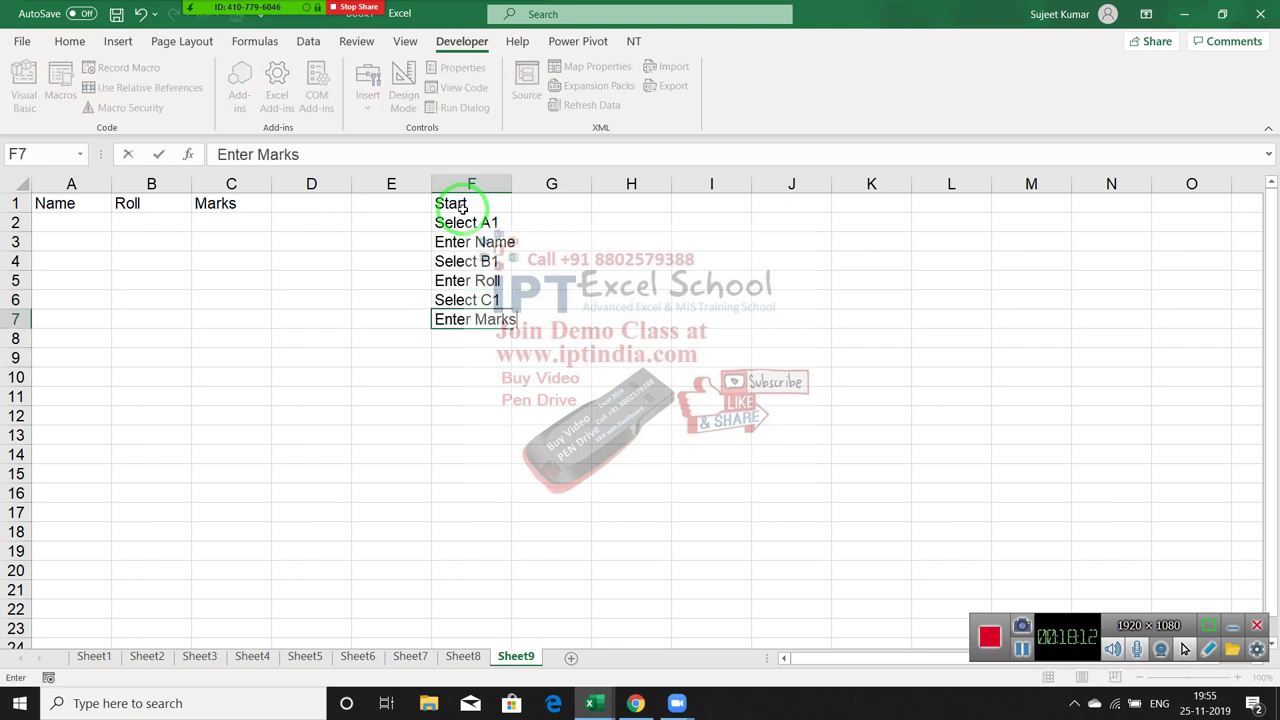
key("Return")
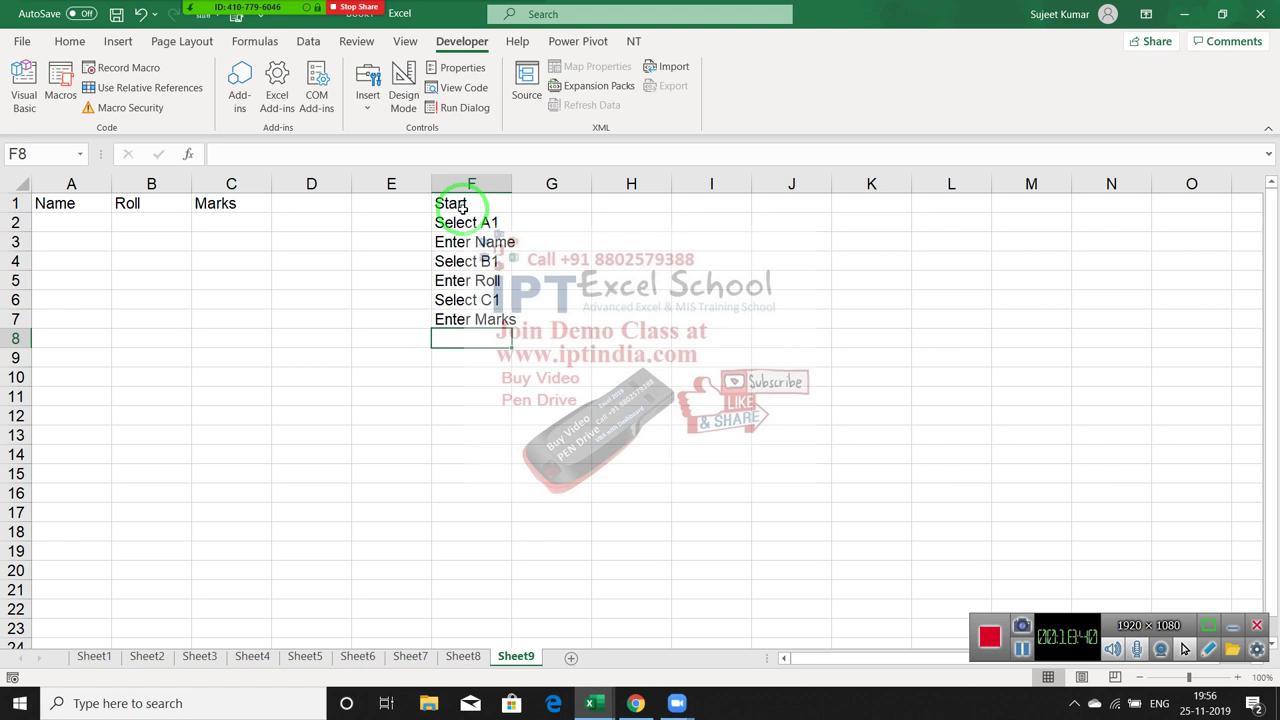
Walk through the column F step list, selecting F2:F7, then select F1.
key("Up")
key("Up")
key("Up")
key("Up")
key("Up")
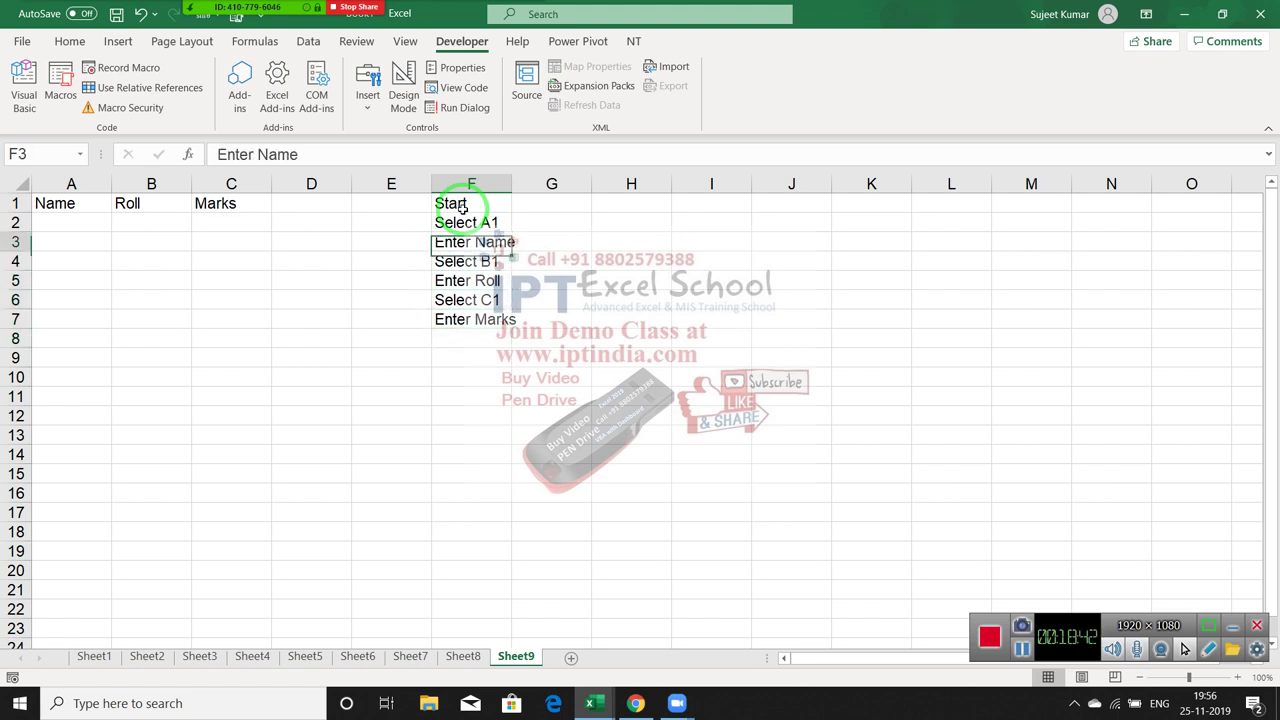
key("Up")
key("Down")
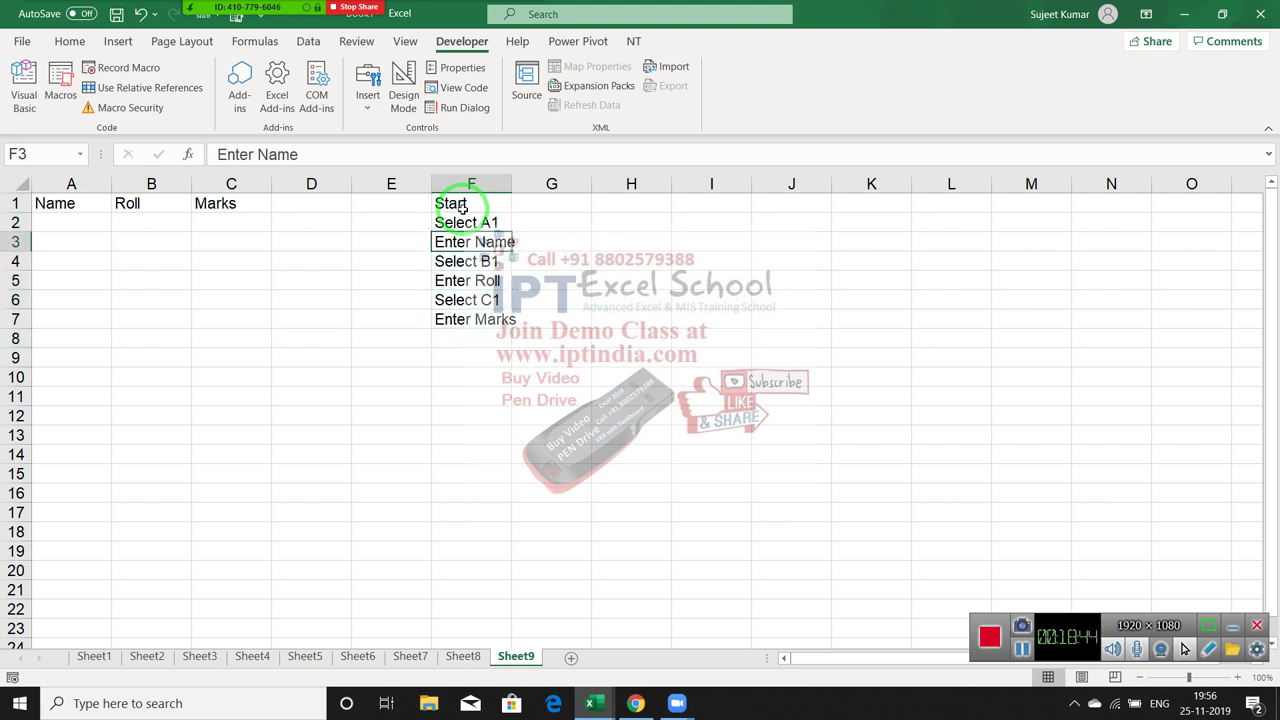
key("Up")
key("Down")
key("Up")
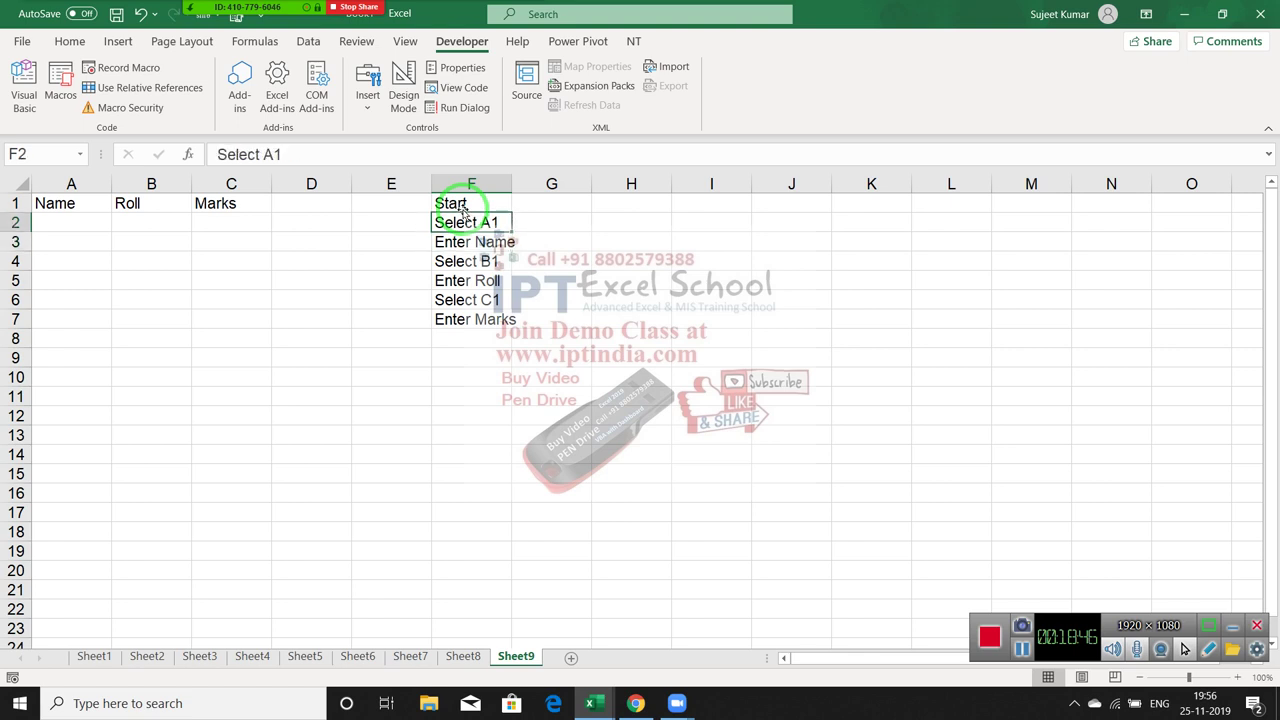
key("shift+Down")
key("Down")
key("Up")
key("Down")
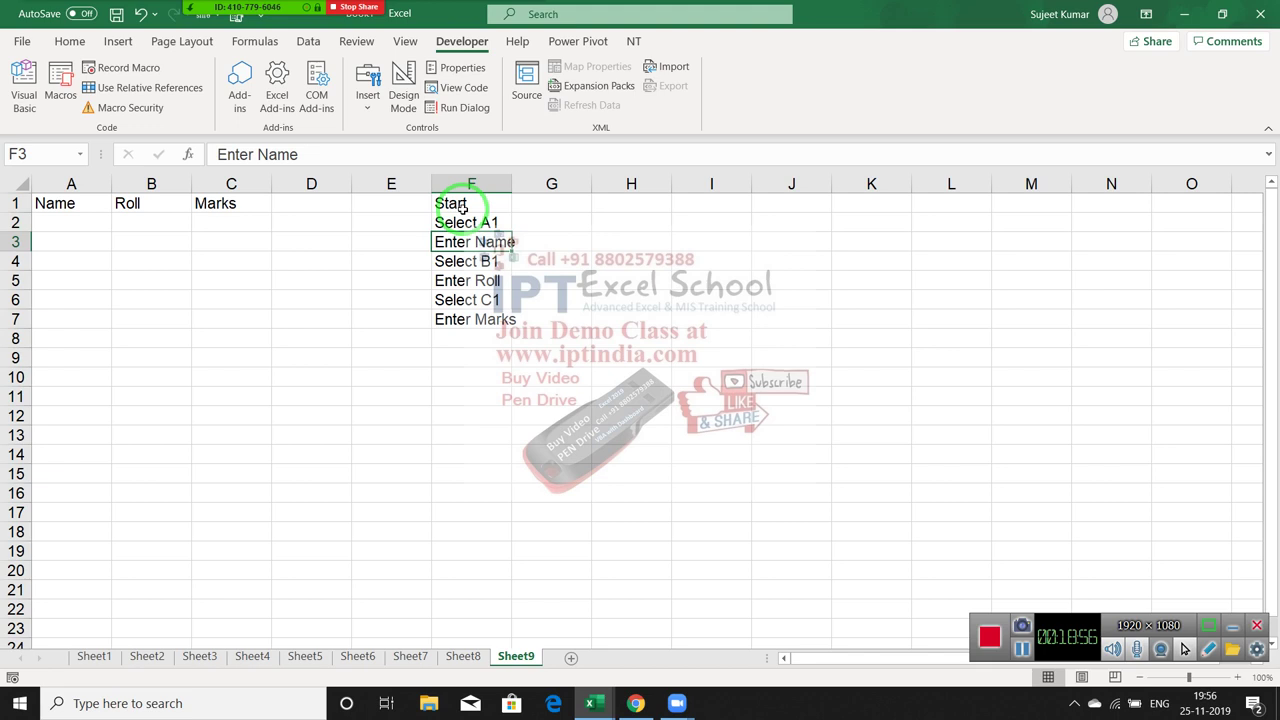
key("Up")
key("shift+Down")
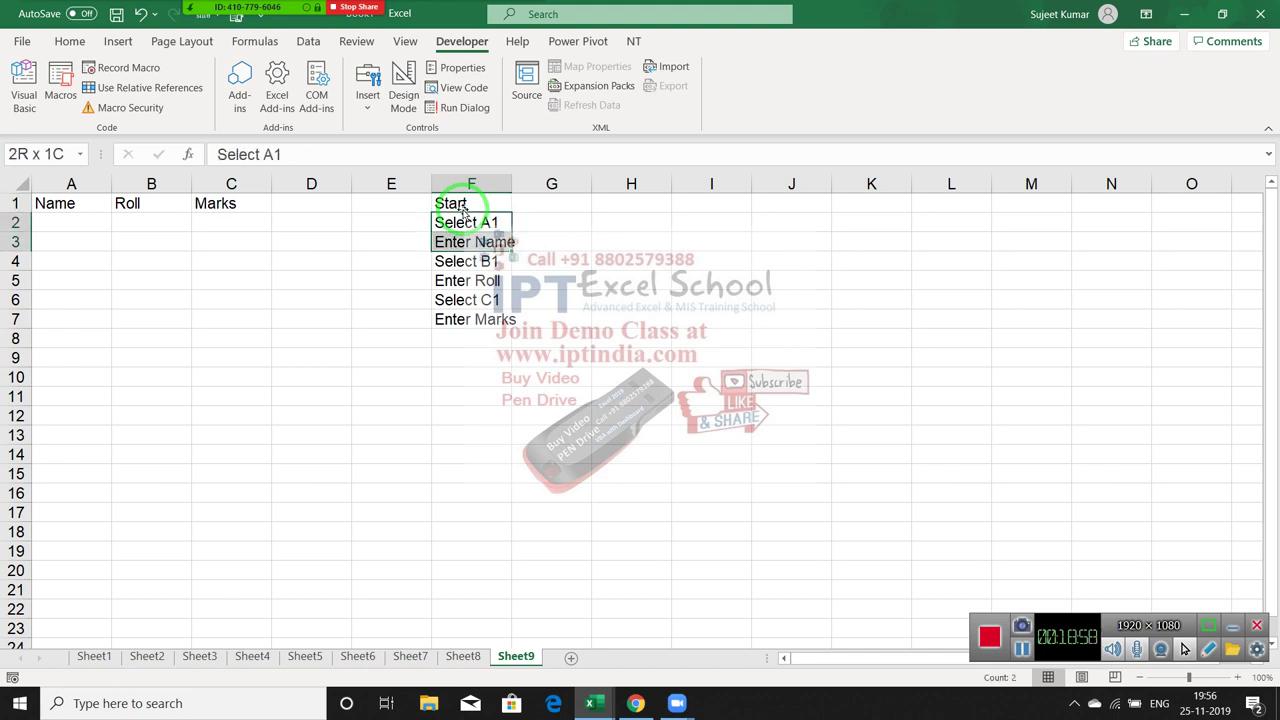
key("shift+Down")
key("shift+Down")
key("shift+Down")
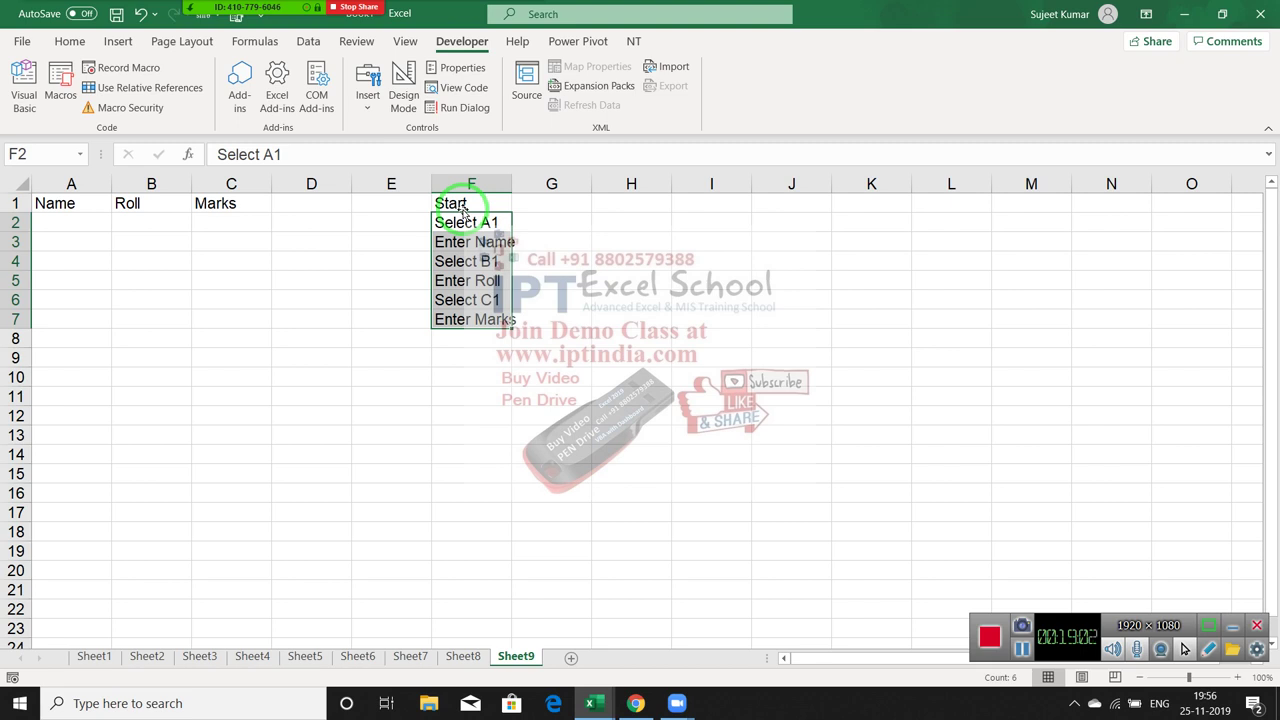
left_click(463, 205)
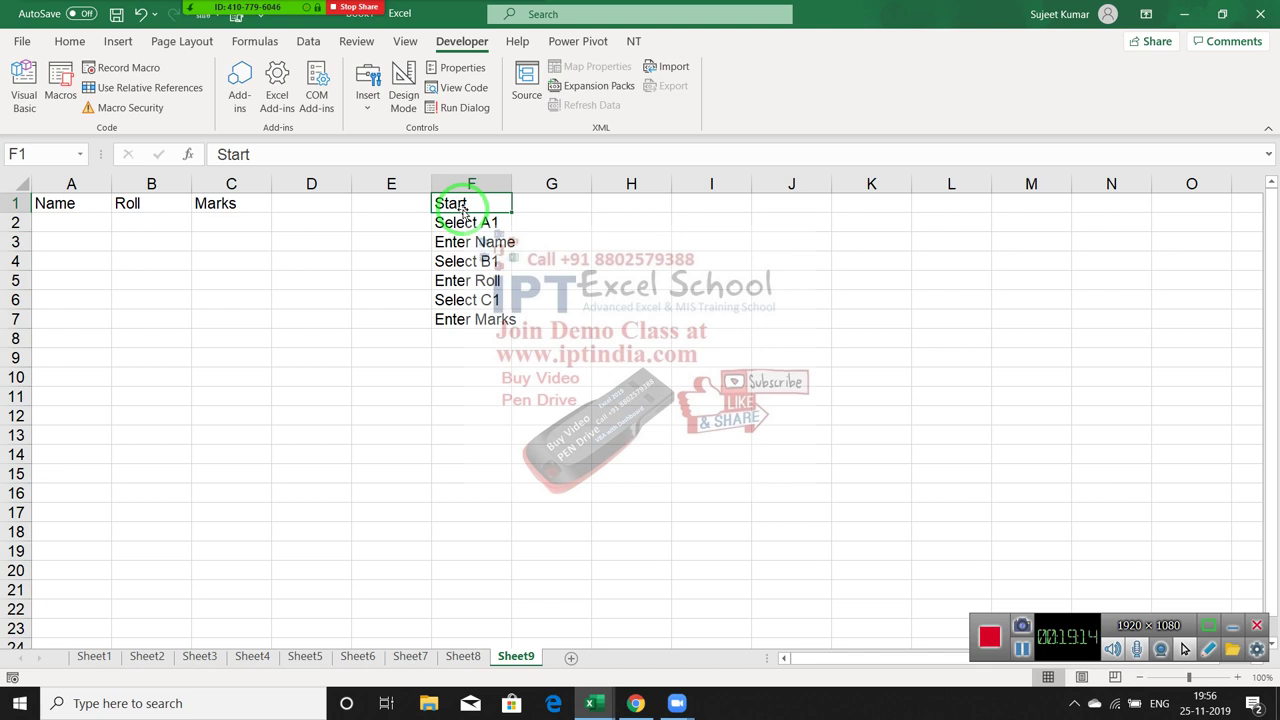
Minimize Excel to show the Windows desktop.
key("super+d")
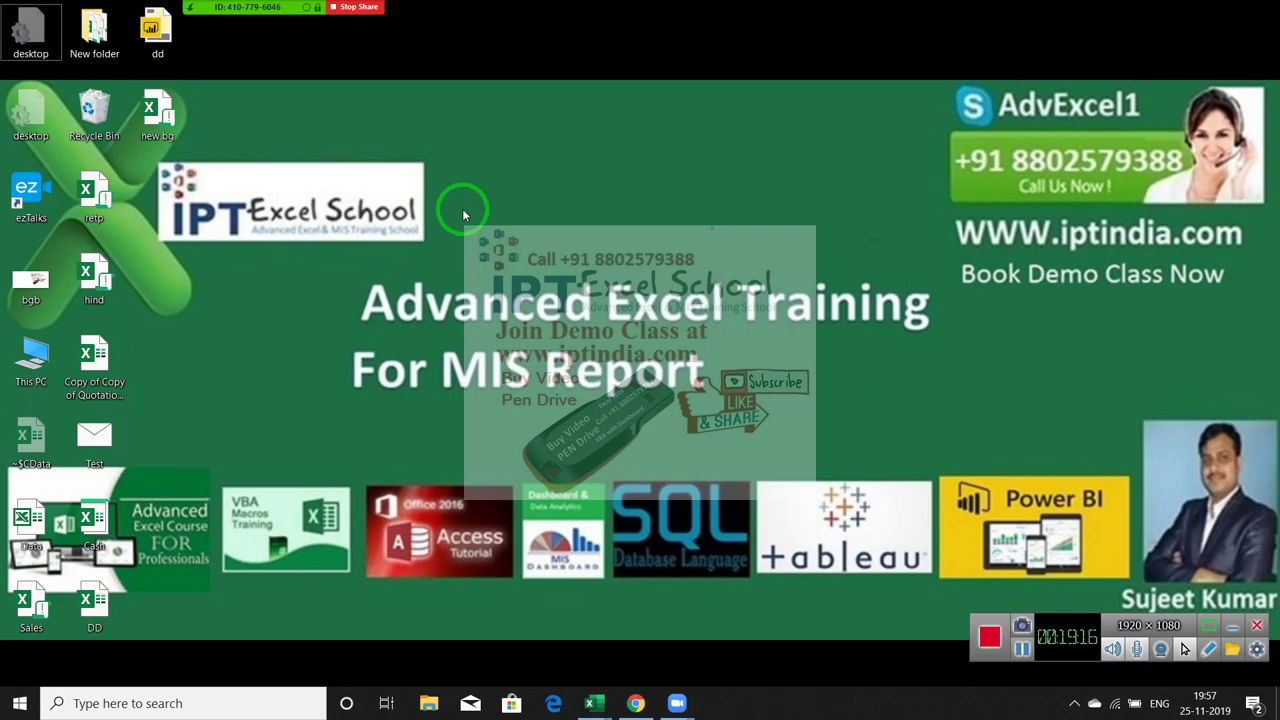
right_click(462, 208)
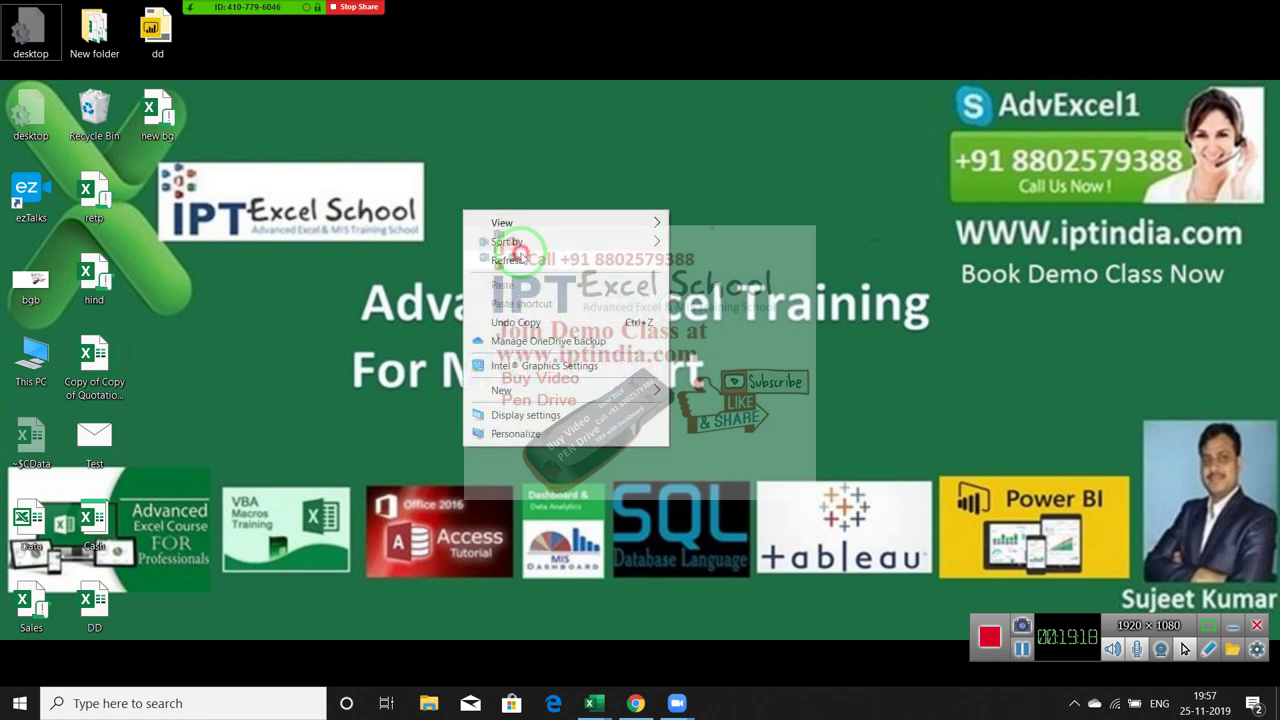
left_click(467, 187)
Refresh the desktop and open the Zoom meeting's participants list.
right_click(467, 187)
left_click(519, 236)
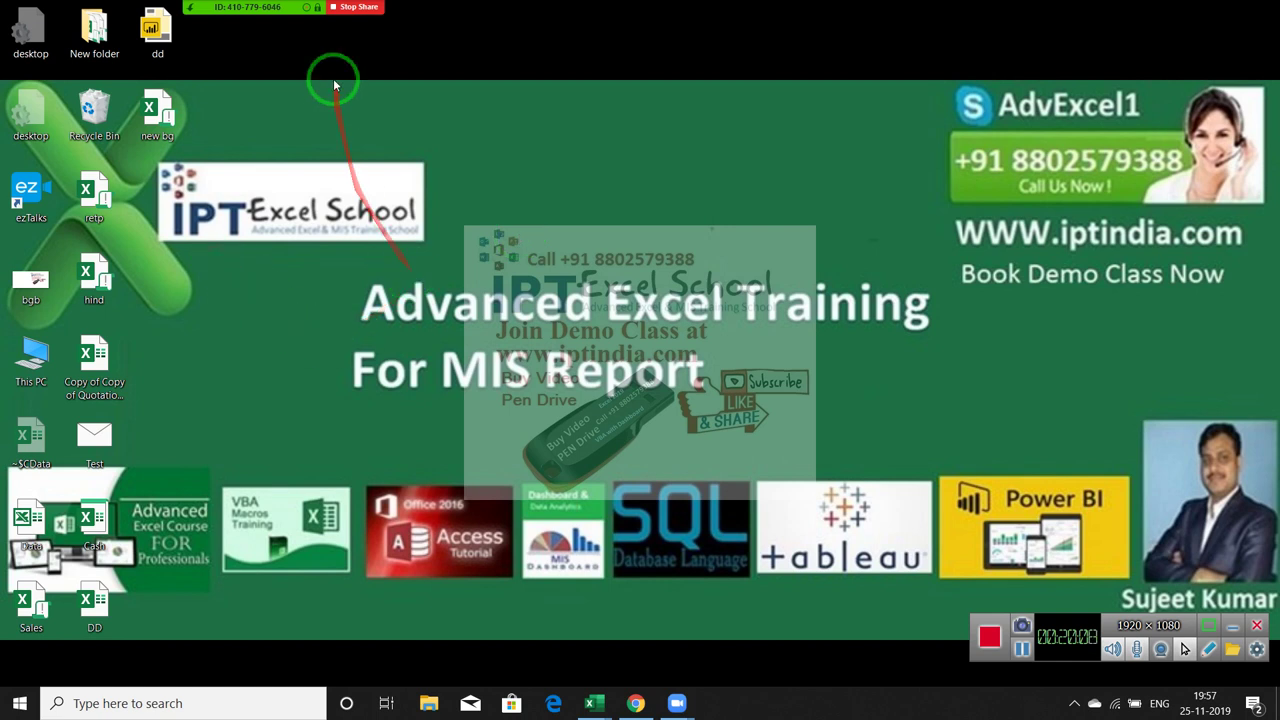
mouse_move(290, 8)
left_click(188, 20)
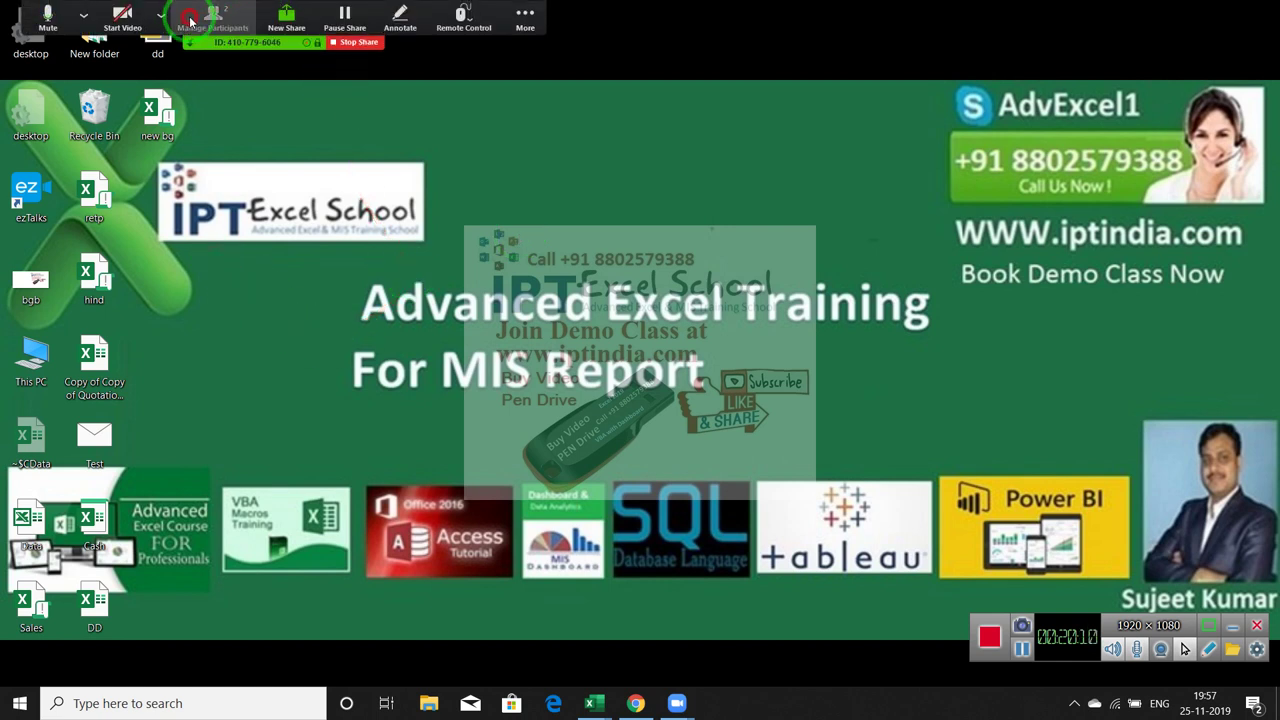